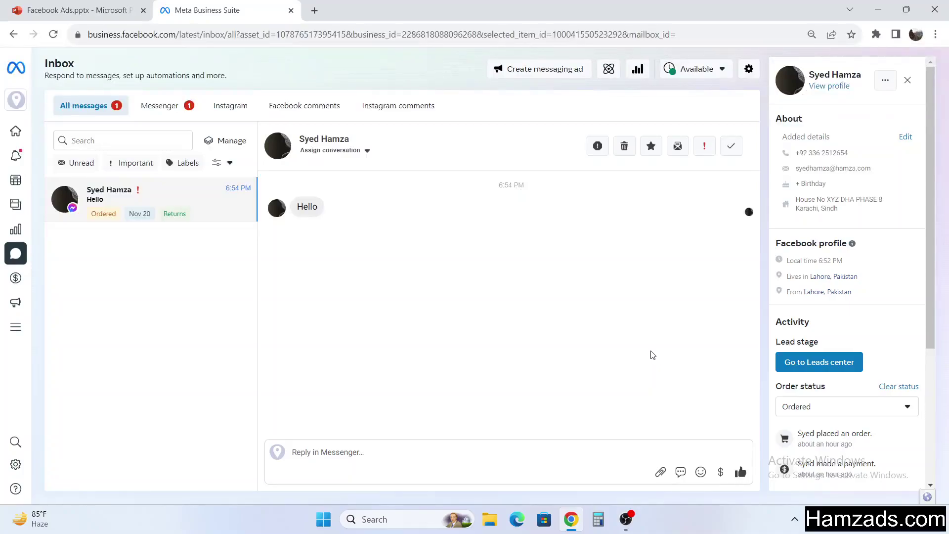
Draft a saved reply with the shortcut "Return Policy" and the message "We offer 30 days return policy."
{"action": "left_click", "coordinate": [681, 472]}
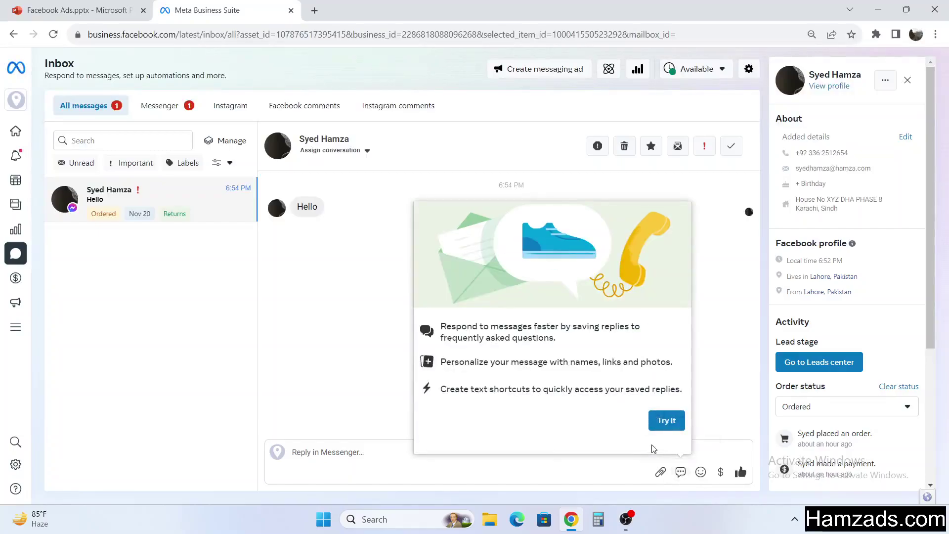
{"action": "left_click", "coordinate": [666, 420]}
{"action": "left_click", "coordinate": [498, 276]}
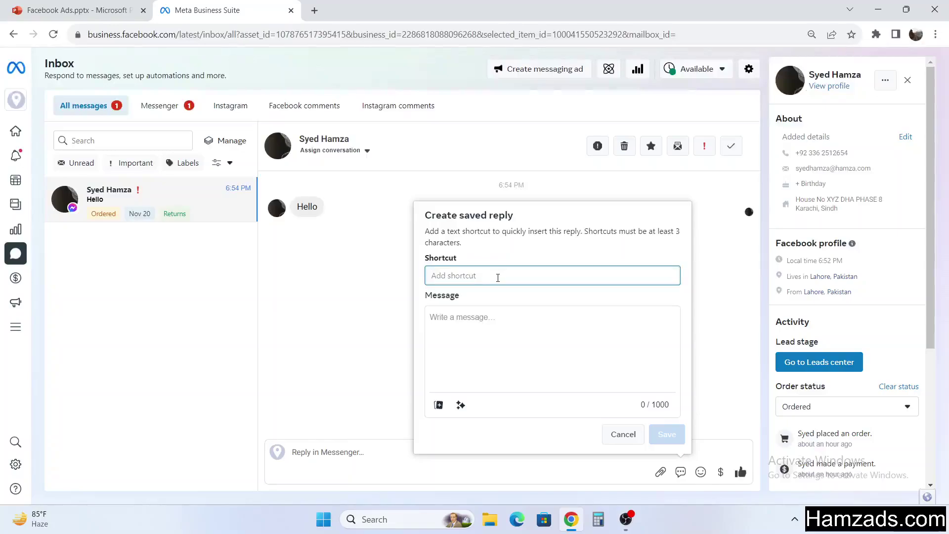
{"action": "type", "text": "Return Policy"}
{"action": "left_click", "coordinate": [481, 316]}
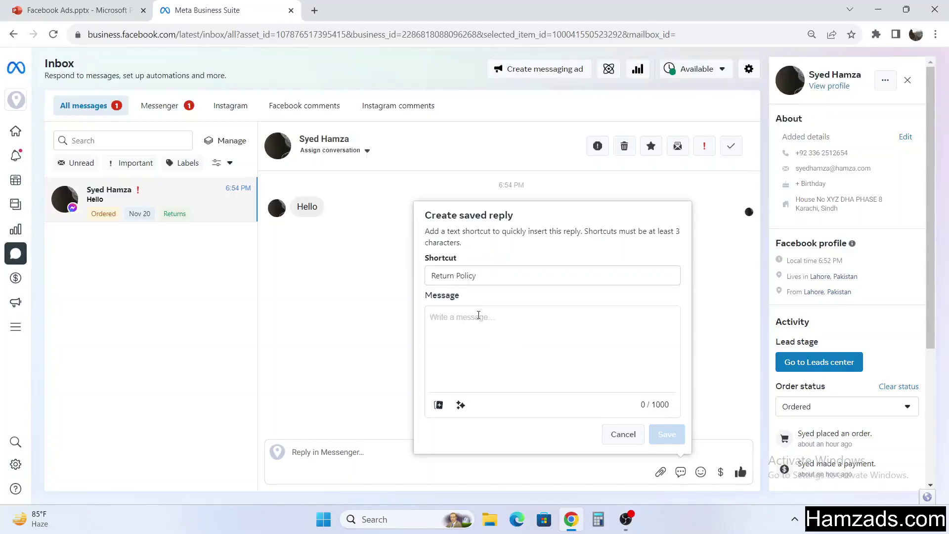
{"action": "type", "text": "We offer 3"}
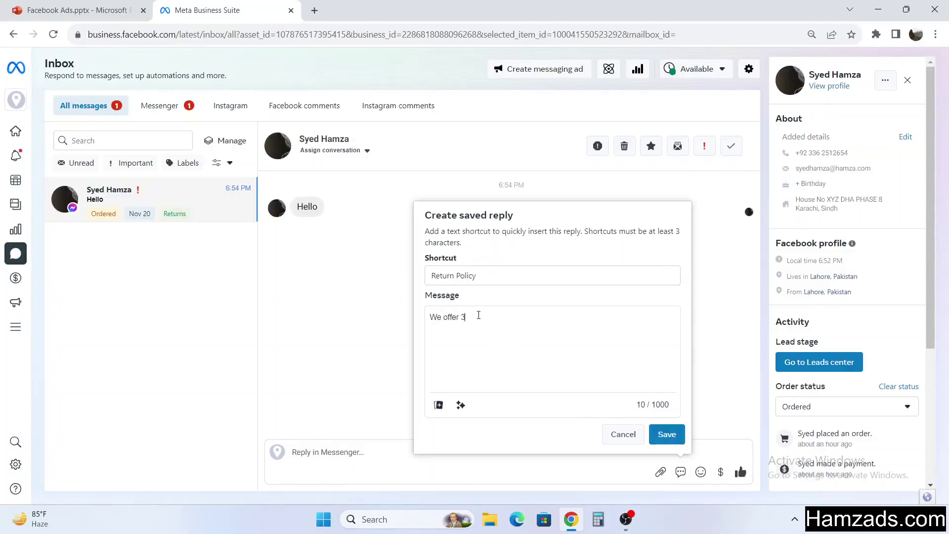
{"action": "type", "text": "0 days return policy."}
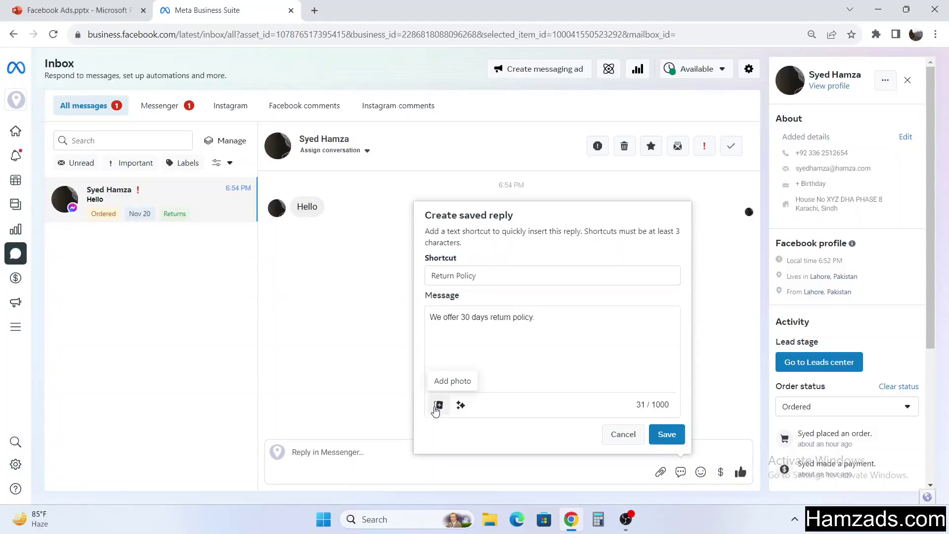
Add the "Full name of recipient" personalization to the saved reply's message
{"action": "left_click", "coordinate": [461, 405]}
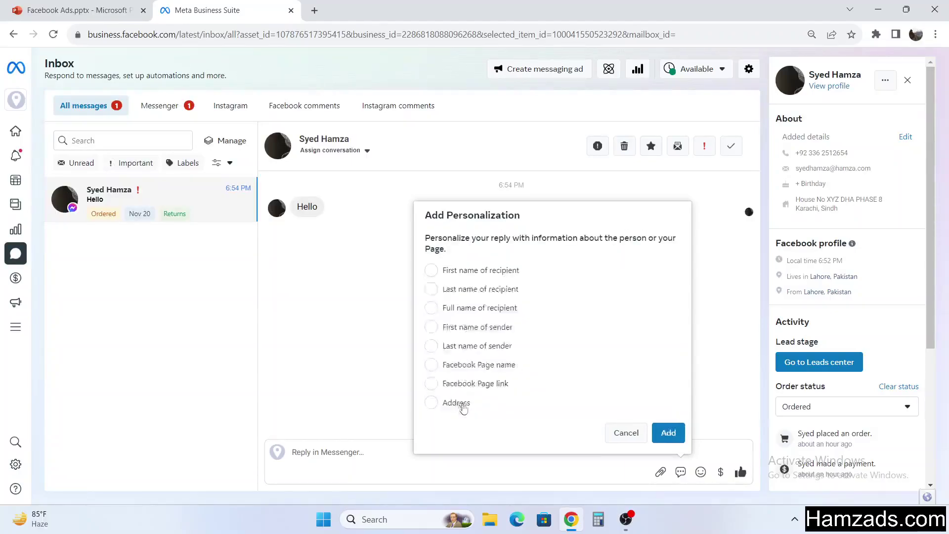
{"action": "left_click", "coordinate": [460, 273]}
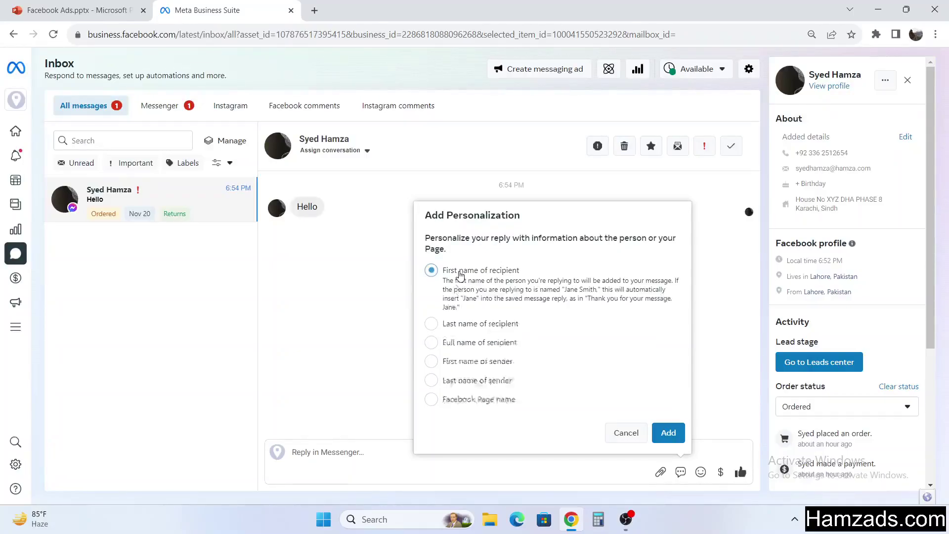
{"action": "left_click", "coordinate": [453, 324]}
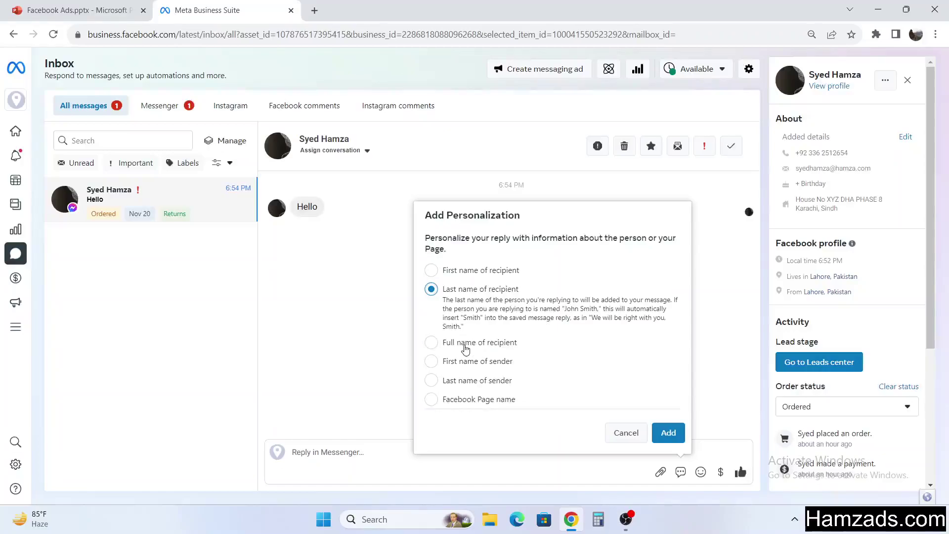
{"action": "left_click", "coordinate": [464, 345]}
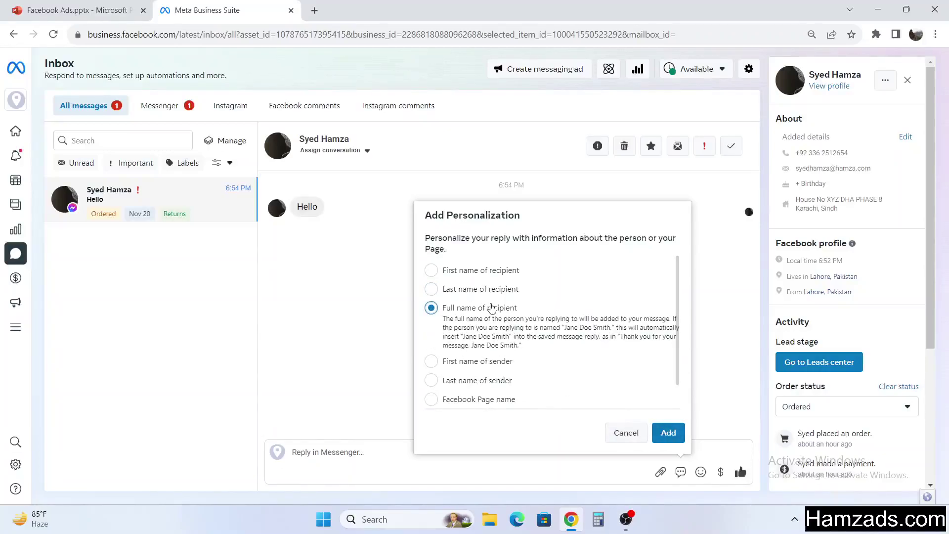
{"action": "left_click", "coordinate": [665, 433]}
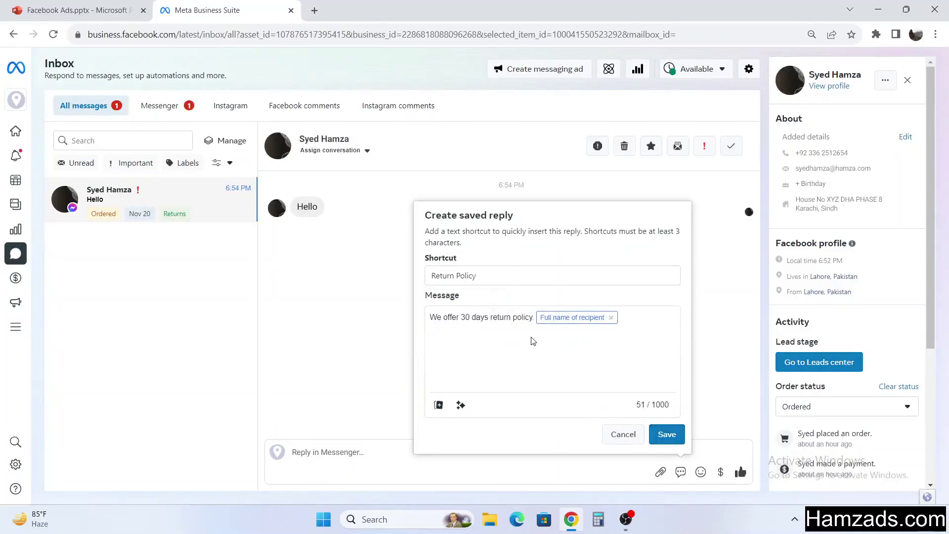
Move the return policy sentence behind the recipient name placeholder and save the reply
{"action": "left_click_drag", "start_coordinate": [534, 317], "coordinate": [426, 325]}
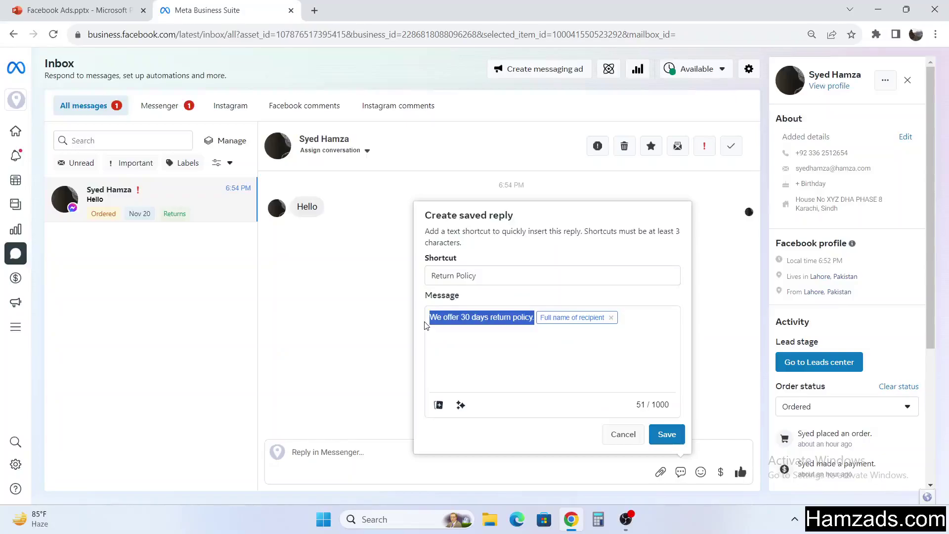
{"action": "key", "text": "ctrl+x"}
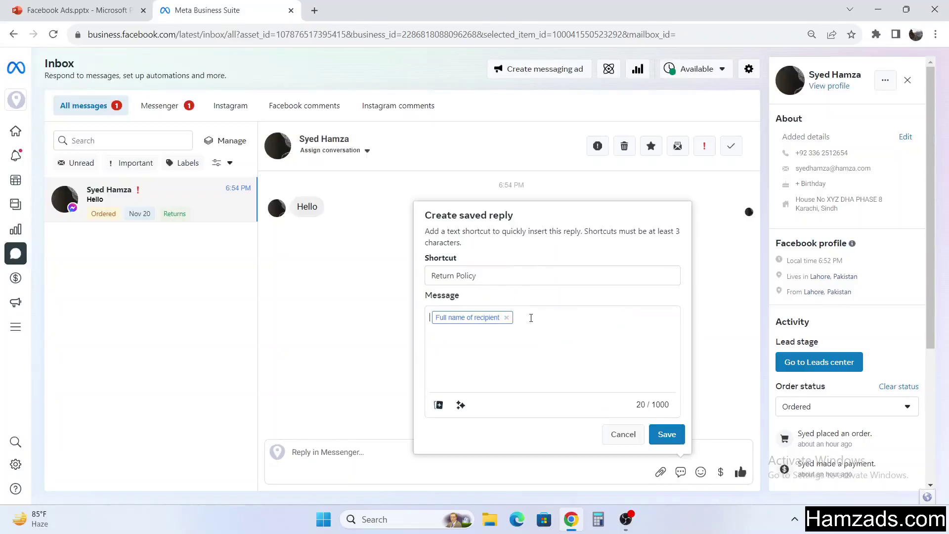
{"action": "left_click", "coordinate": [529, 316]}
{"action": "key", "text": "ctrl+v"}
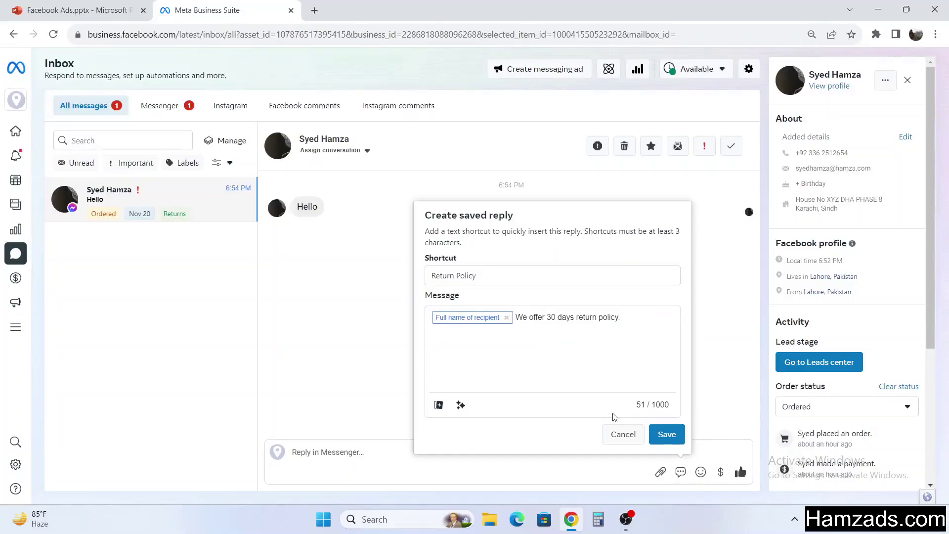
{"action": "left_click", "coordinate": [668, 435]}
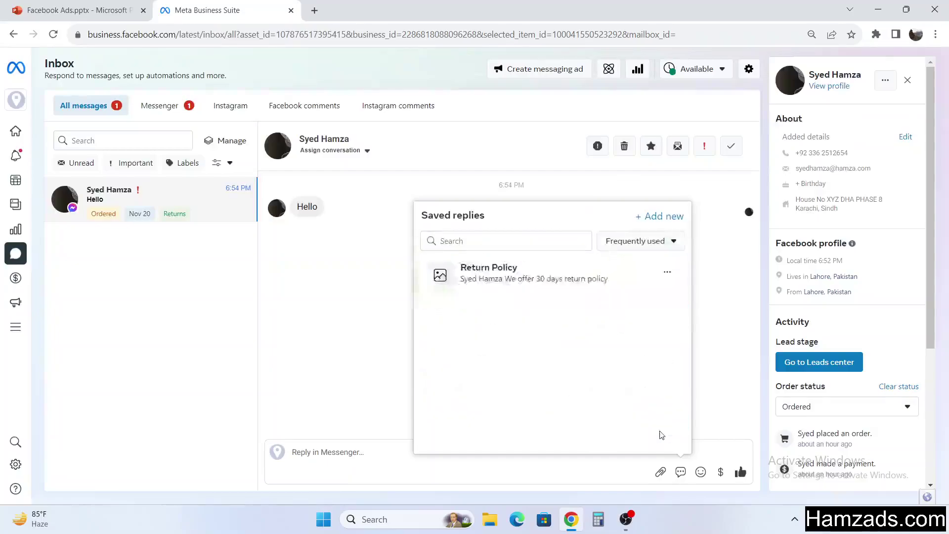
Insert the Return Policy saved reply into the open Messenger conversation and send it
{"action": "left_click", "coordinate": [325, 280]}
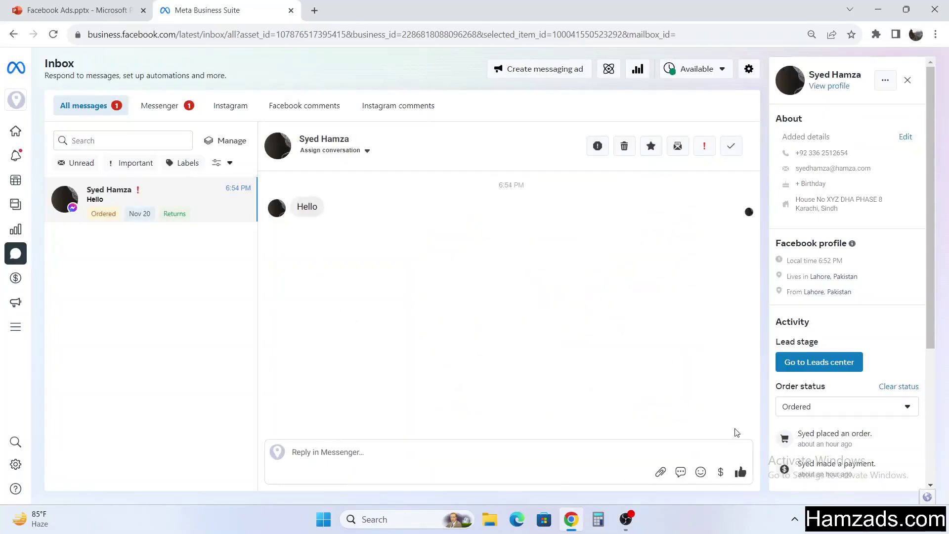
{"action": "left_click", "coordinate": [684, 473]}
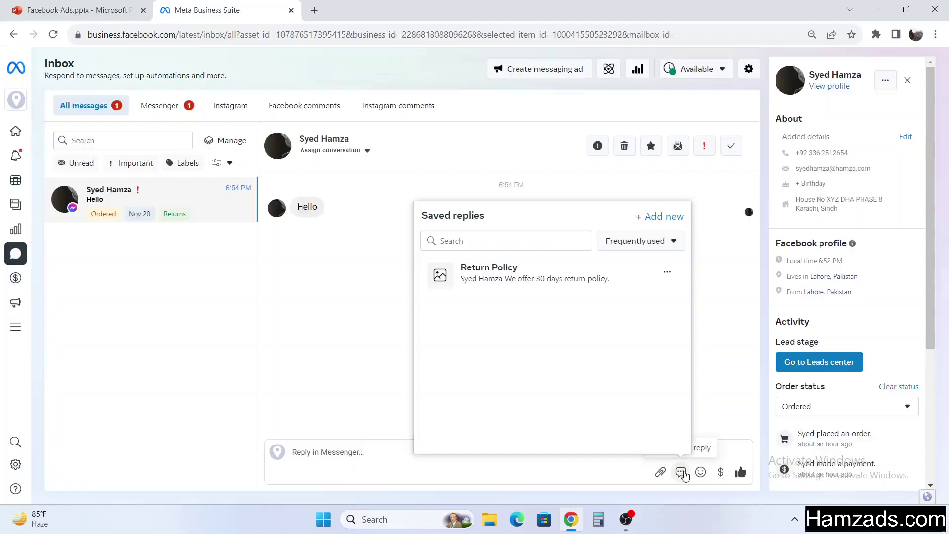
{"action": "left_click", "coordinate": [547, 275]}
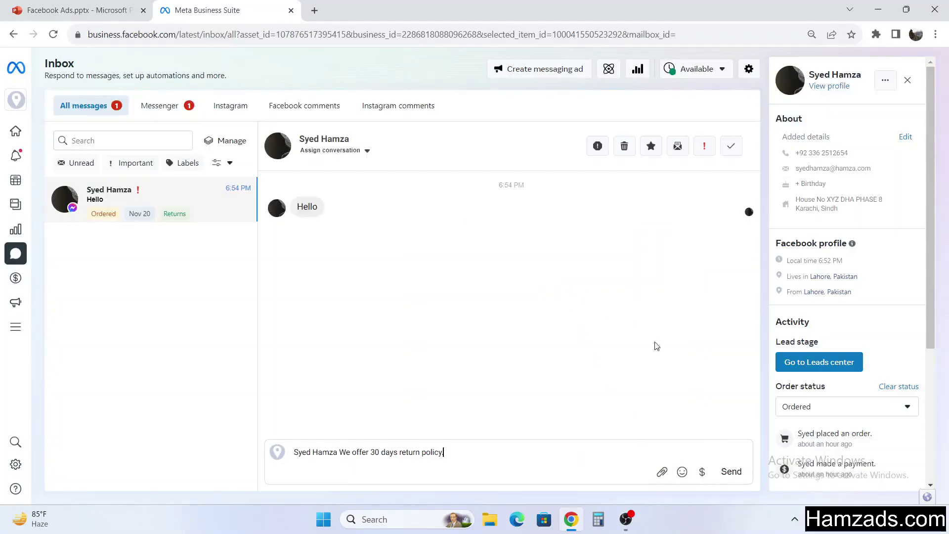
{"action": "left_click", "coordinate": [727, 472]}
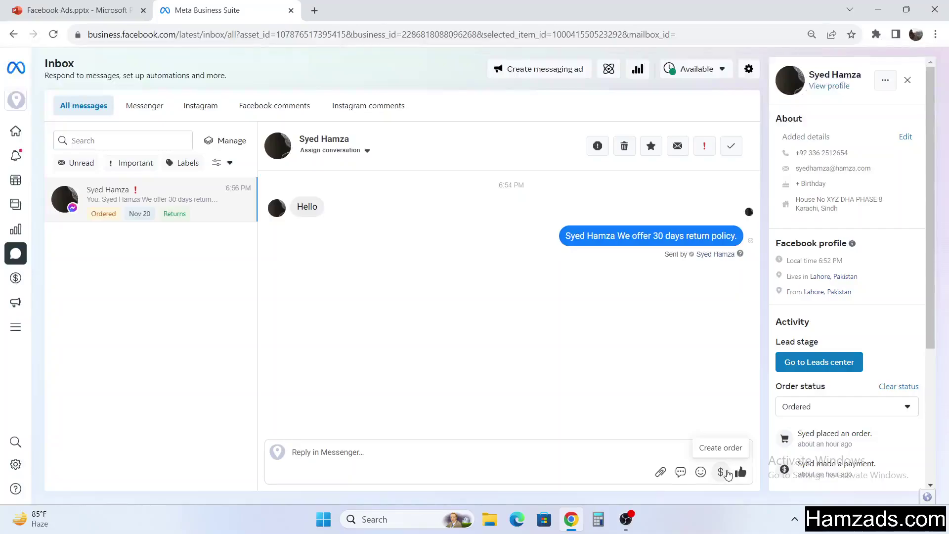
Create a custom inbox automation from scratch and enable Messenger as its channel
{"action": "left_click", "coordinate": [608, 69]}
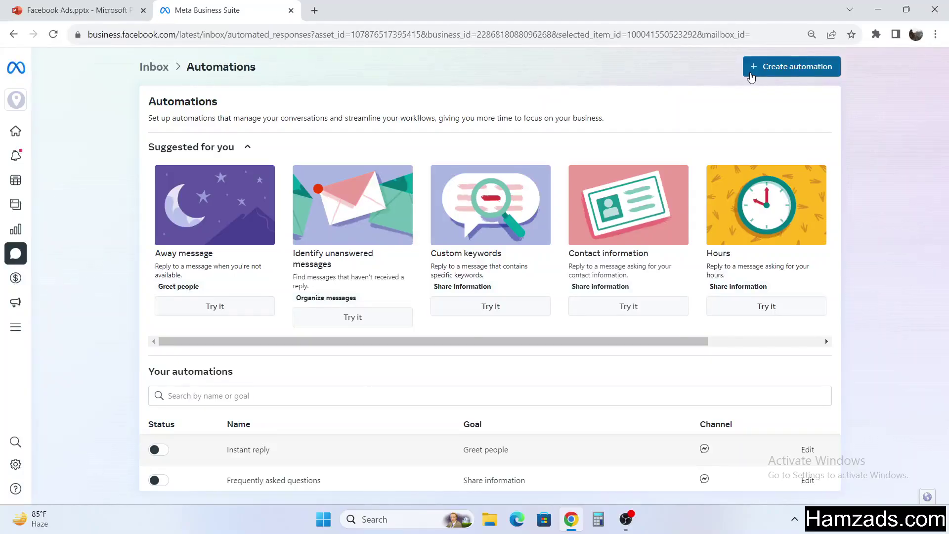
{"action": "left_click", "coordinate": [750, 73]}
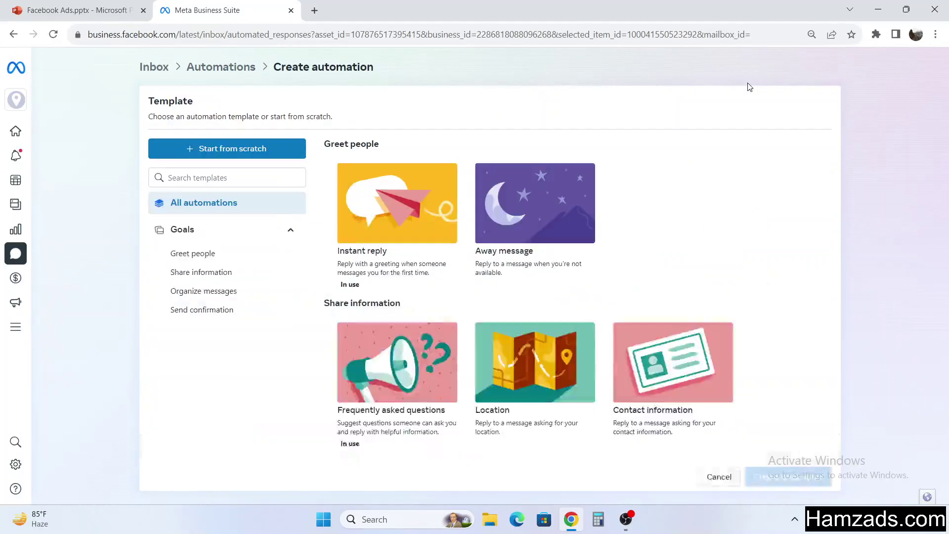
{"action": "left_click", "coordinate": [233, 149]}
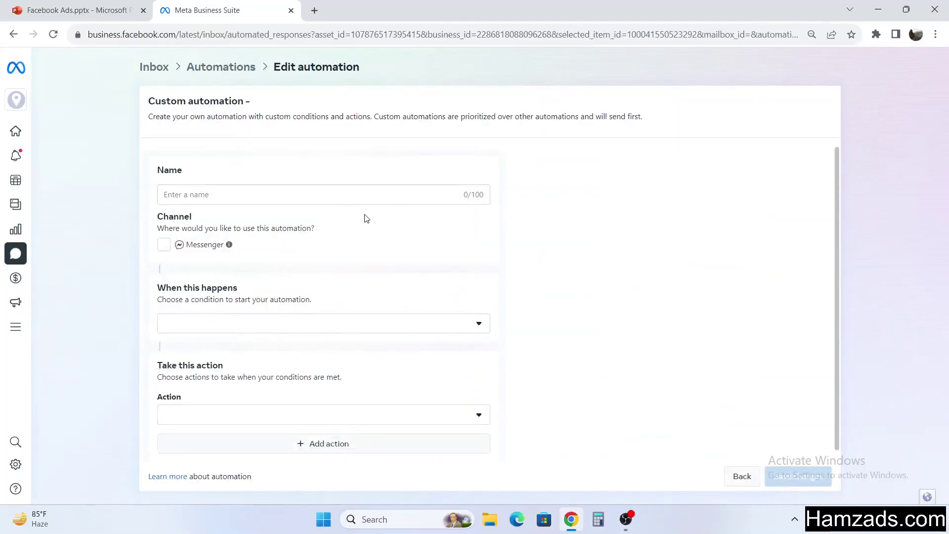
{"action": "scroll", "coordinate": [382, 209], "scroll_direction": "down", "scroll_amount": 1}
{"action": "left_click", "coordinate": [206, 186]}
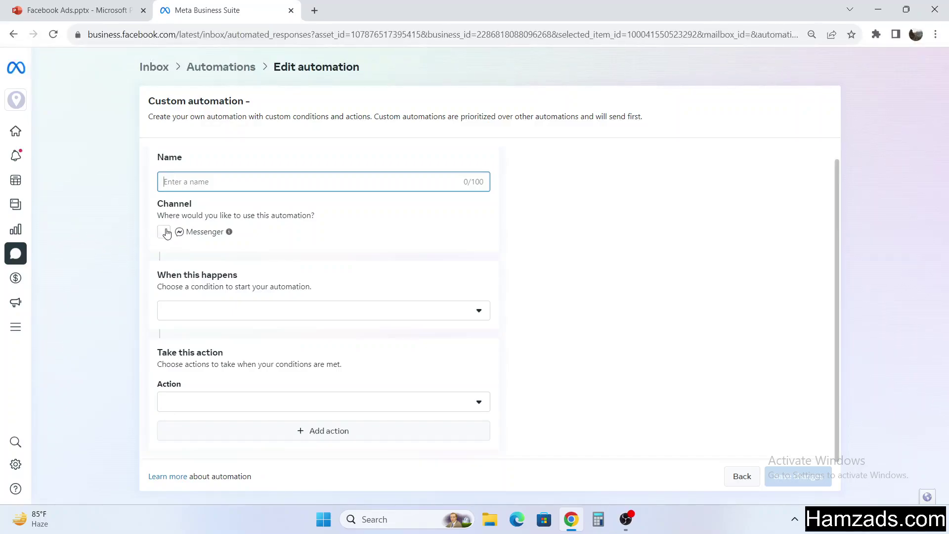
{"action": "left_click", "coordinate": [167, 234]}
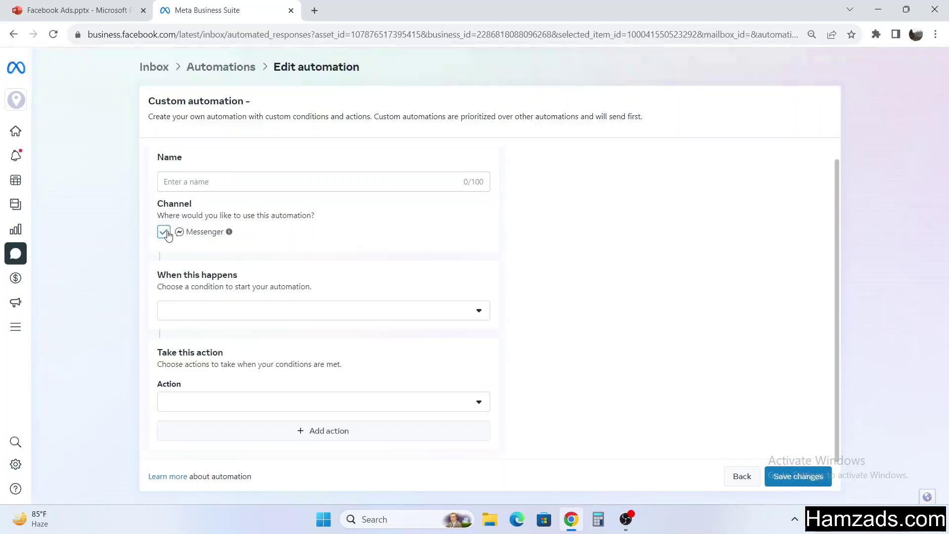
{"action": "left_click", "coordinate": [206, 187]}
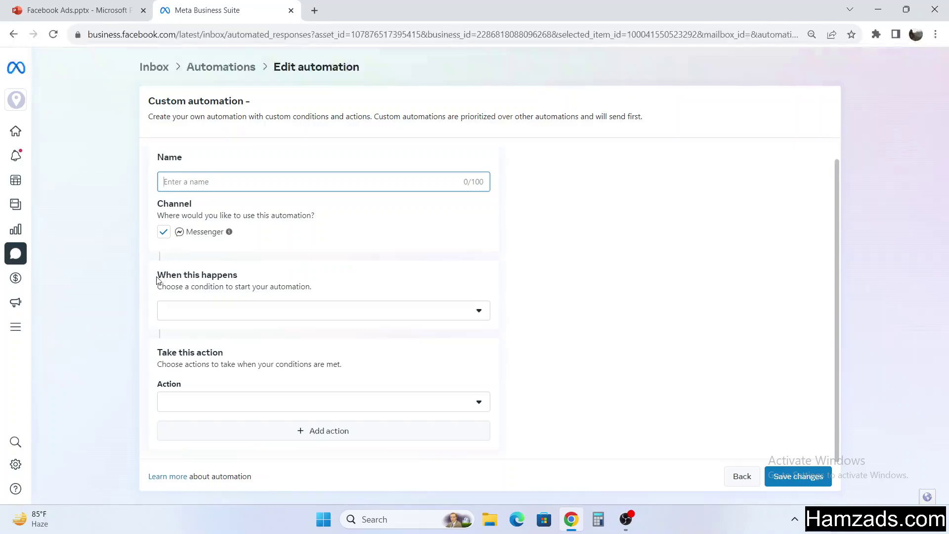
Set the automation's starting condition to "New message received"
{"action": "left_click_drag", "start_coordinate": [157, 280], "coordinate": [239, 277]}
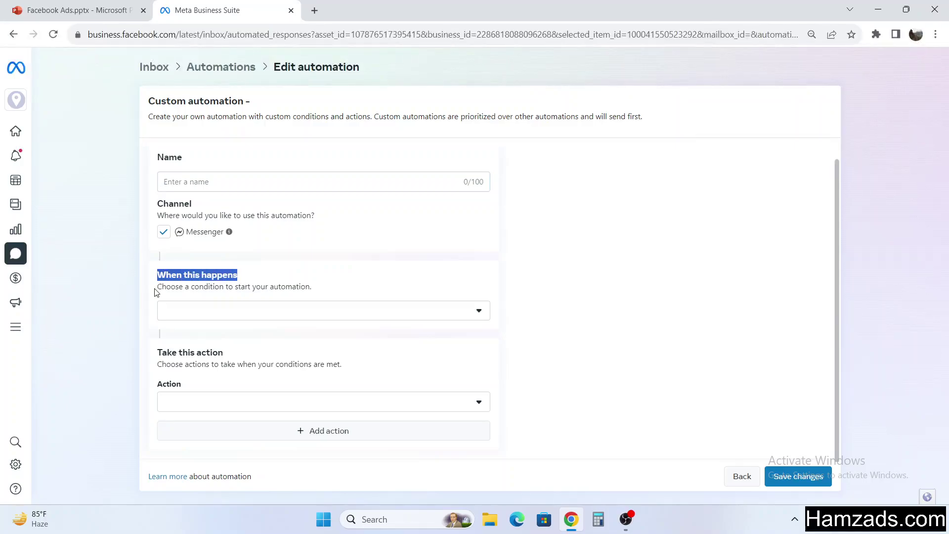
{"action": "left_click_drag", "start_coordinate": [154, 291], "coordinate": [326, 295]}
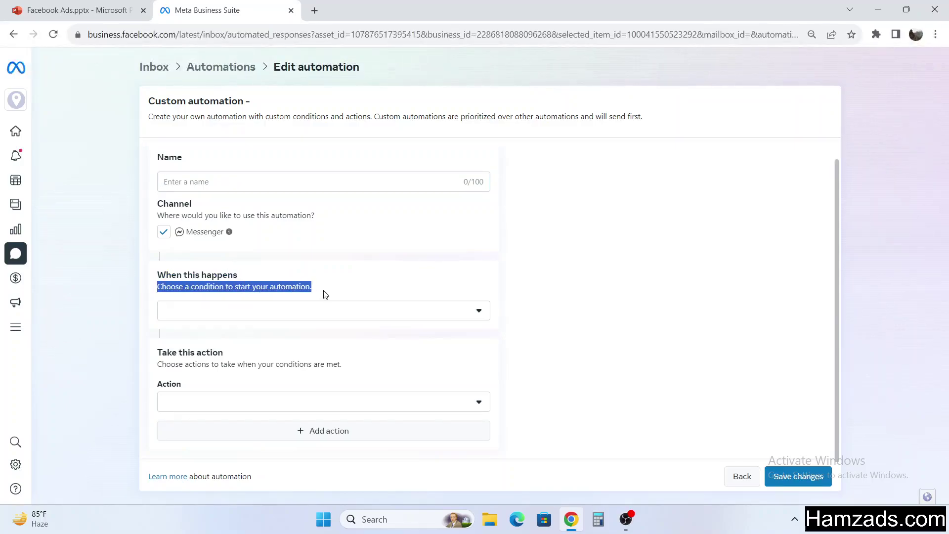
{"action": "left_click", "coordinate": [318, 318]}
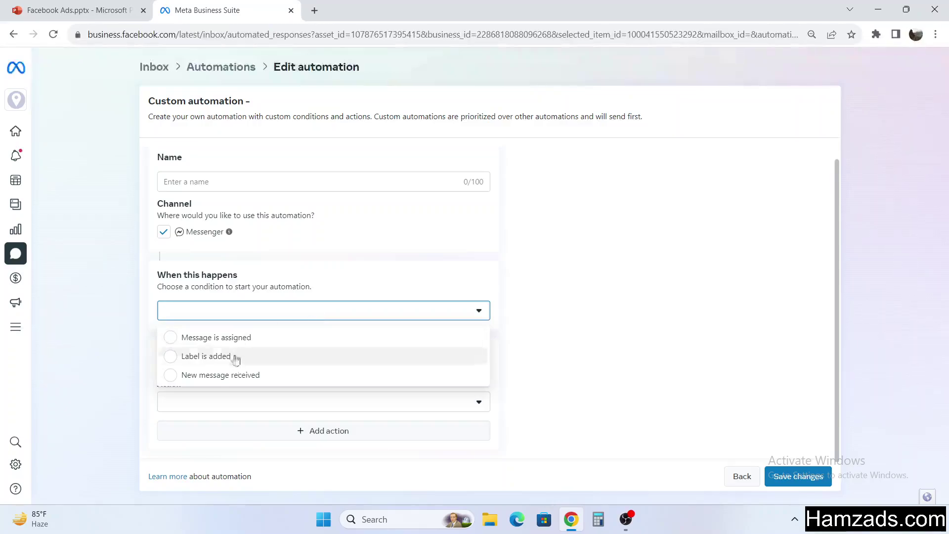
{"action": "left_click", "coordinate": [249, 376]}
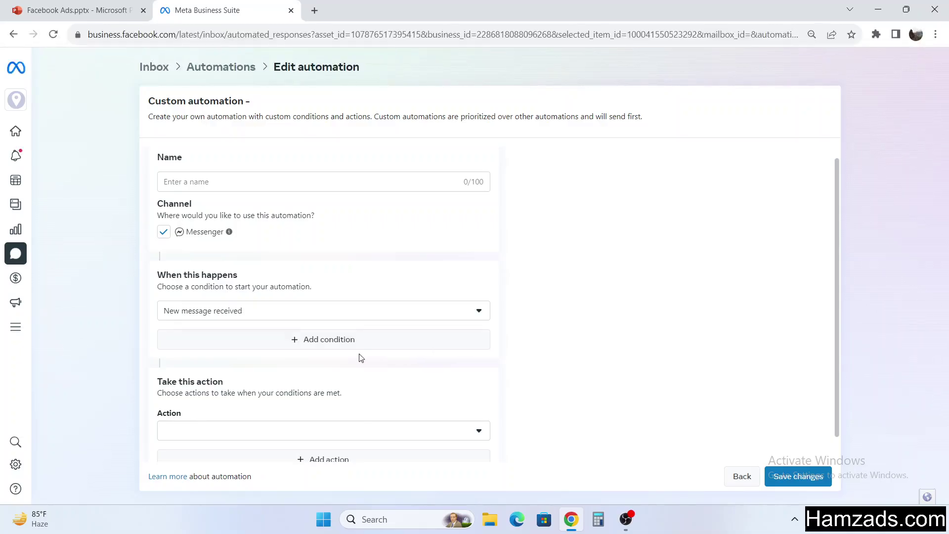
Add an additional condition of type Location to the automation, using United States of America as the contact's location
{"action": "left_click", "coordinate": [350, 341]}
{"action": "scroll", "coordinate": [377, 282], "scroll_direction": "down", "scroll_amount": 4}
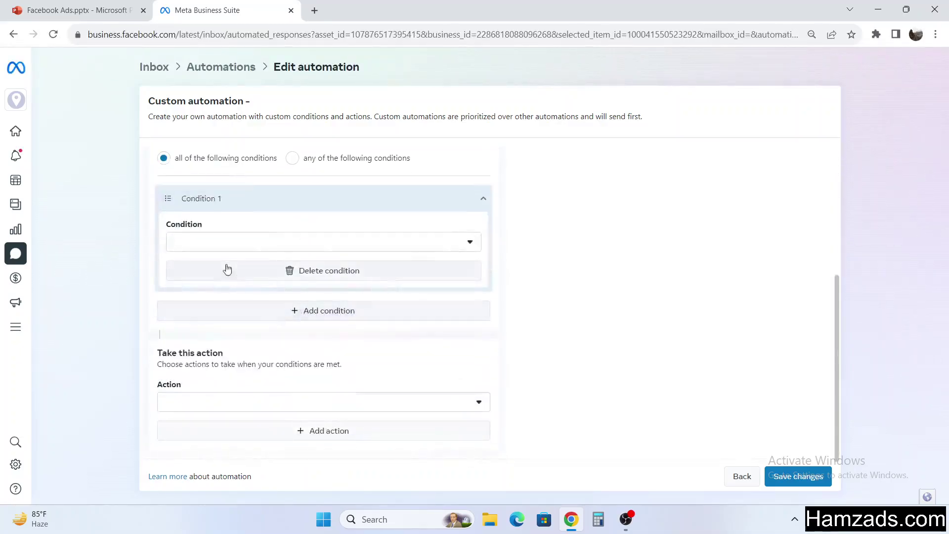
{"action": "left_click", "coordinate": [233, 247]}
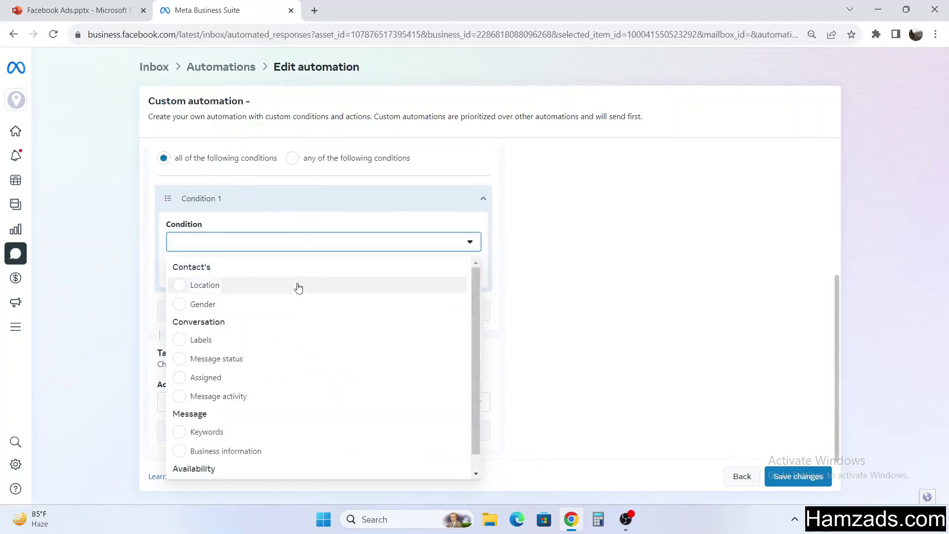
{"action": "left_click", "coordinate": [263, 288]}
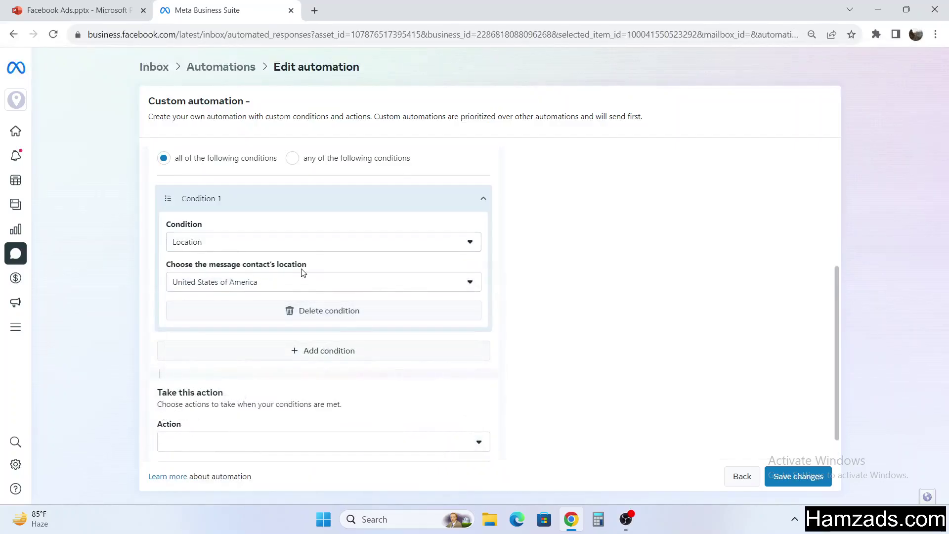
{"action": "scroll", "coordinate": [299, 257], "scroll_direction": "up", "scroll_amount": 4}
{"action": "scroll", "coordinate": [228, 224], "scroll_direction": "down", "scroll_amount": 2}
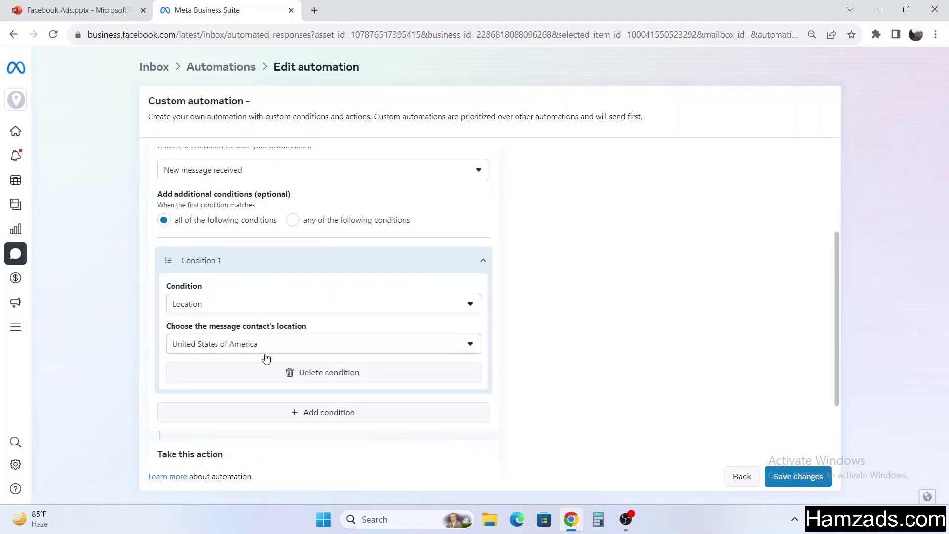
{"action": "scroll", "coordinate": [266, 352], "scroll_direction": "down", "scroll_amount": 2}
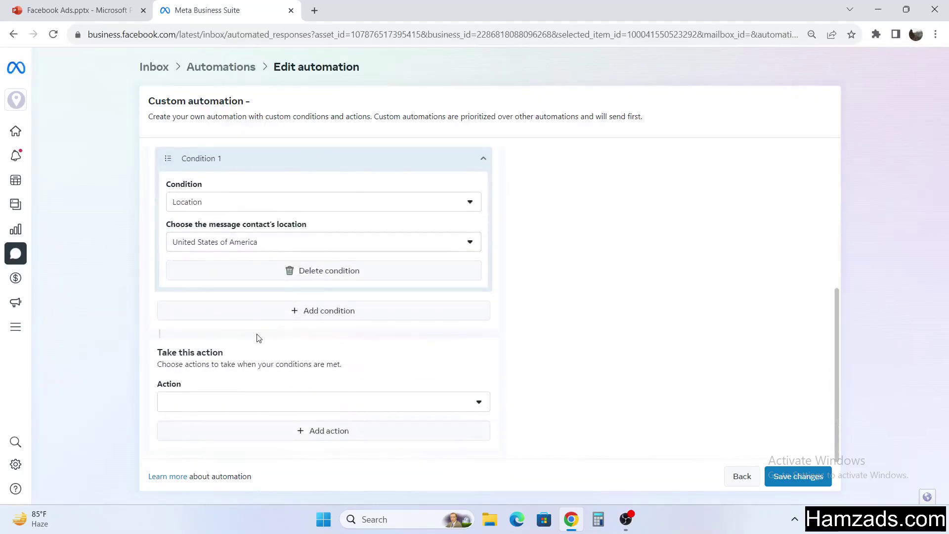
{"action": "scroll", "coordinate": [290, 295], "scroll_direction": "up", "scroll_amount": 1}
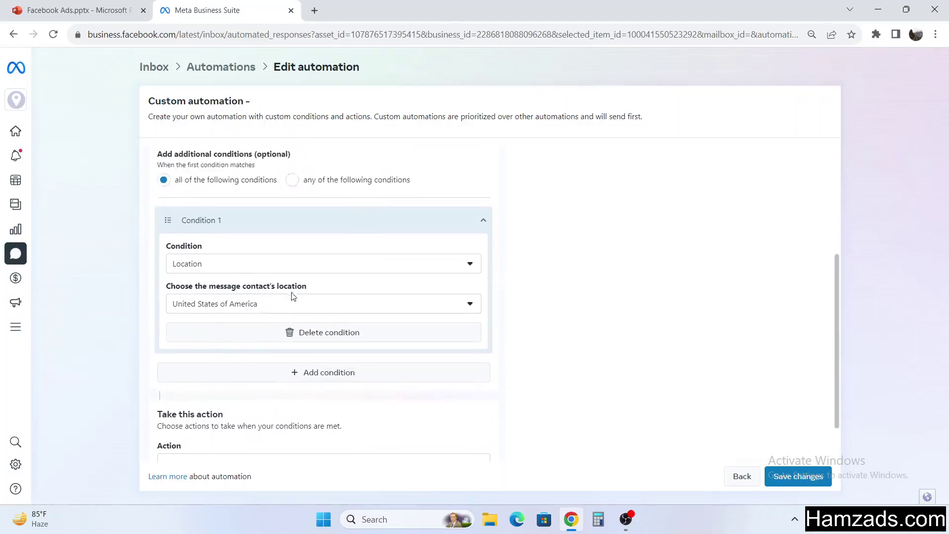
{"action": "scroll", "coordinate": [215, 375], "scroll_direction": "down", "scroll_amount": 1}
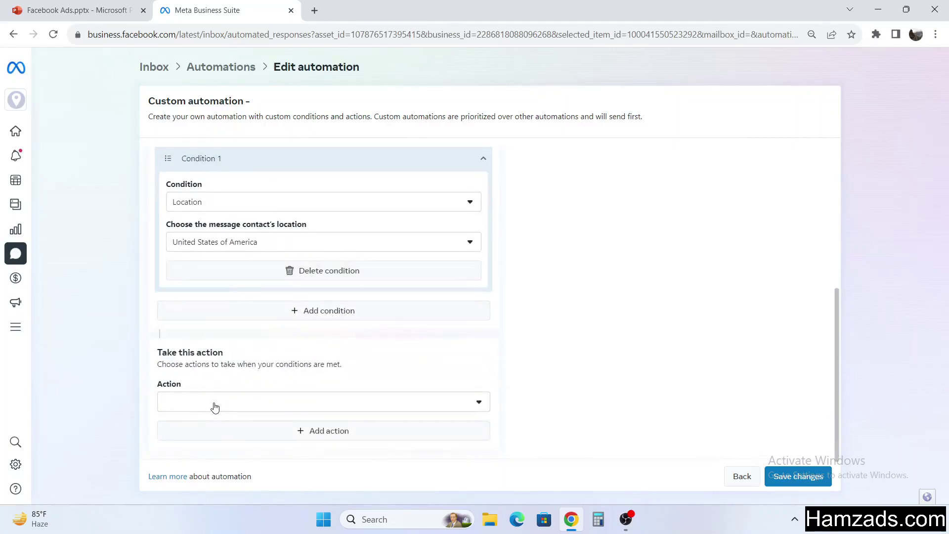
Set the automation's action to "Assign to" with "Assign to specific people", choosing the individual team member rather than the Conversions API System User
{"action": "left_click", "coordinate": [212, 405]}
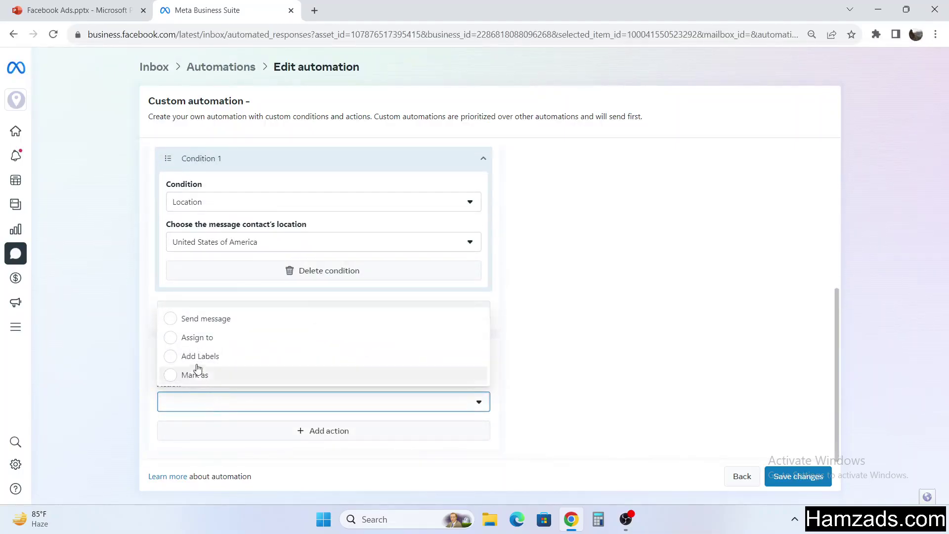
{"action": "left_click", "coordinate": [203, 339]}
{"action": "scroll", "coordinate": [291, 415], "scroll_direction": "down", "scroll_amount": 2}
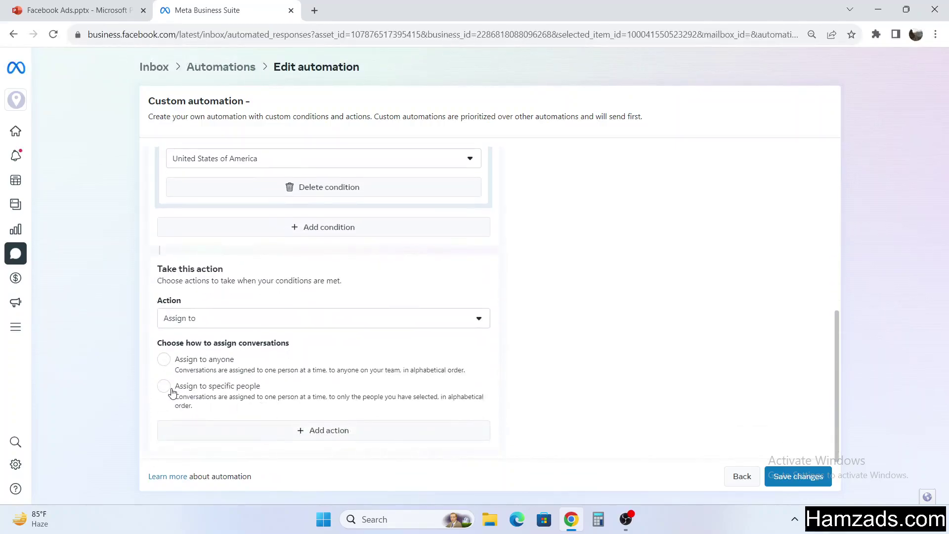
{"action": "left_click", "coordinate": [236, 392]}
{"action": "left_click", "coordinate": [296, 428]}
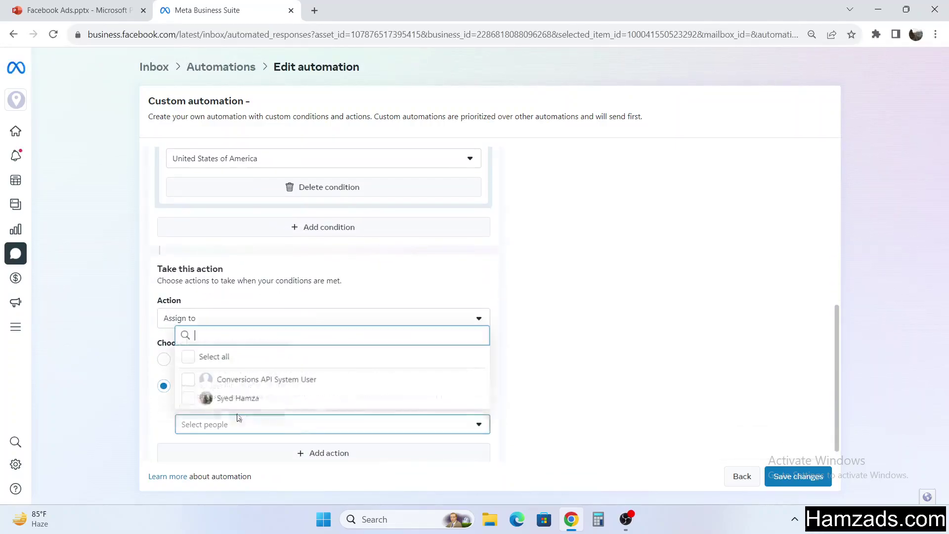
{"action": "left_click", "coordinate": [234, 403]}
{"action": "left_click", "coordinate": [554, 375]}
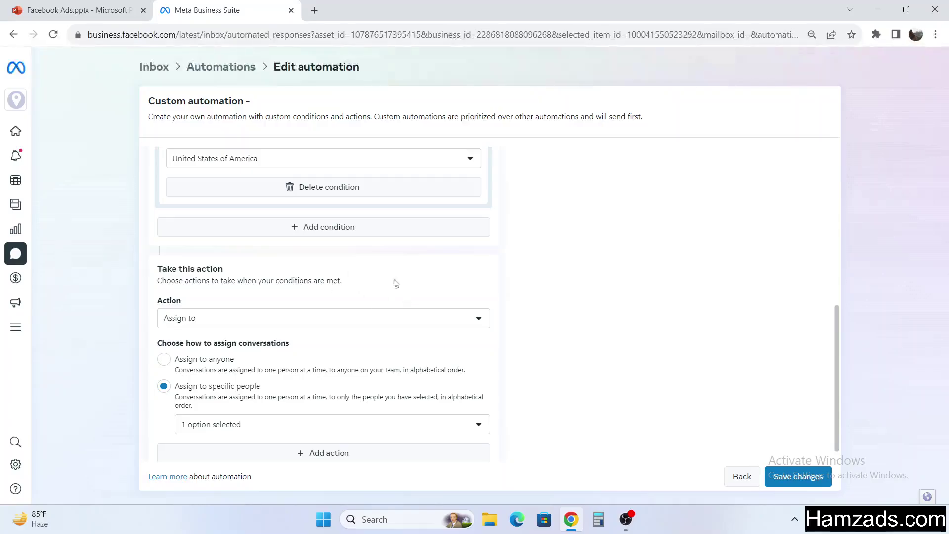
Name the custom automation "Users from USA"
{"action": "scroll", "coordinate": [410, 286], "scroll_direction": "up", "scroll_amount": 5}
{"action": "scroll", "coordinate": [427, 287], "scroll_direction": "up", "scroll_amount": 1}
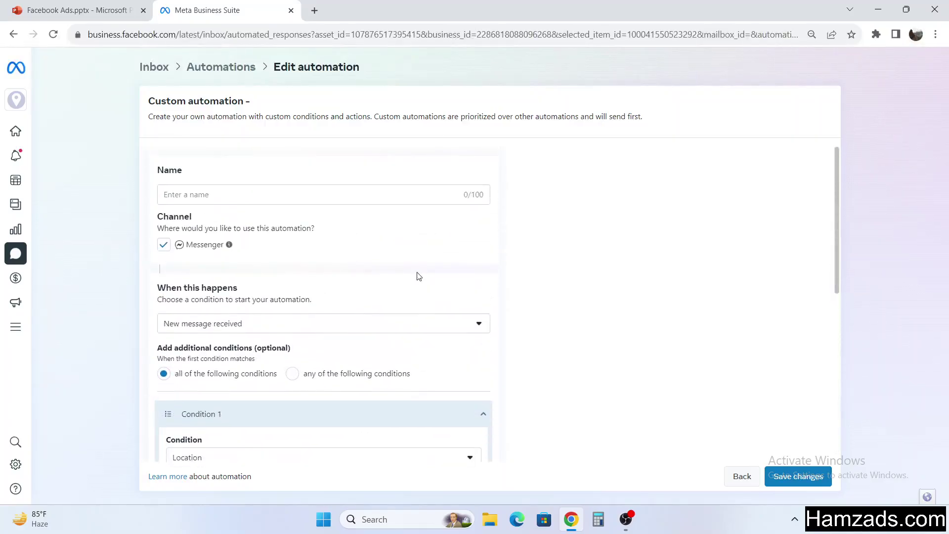
{"action": "left_click", "coordinate": [347, 194]}
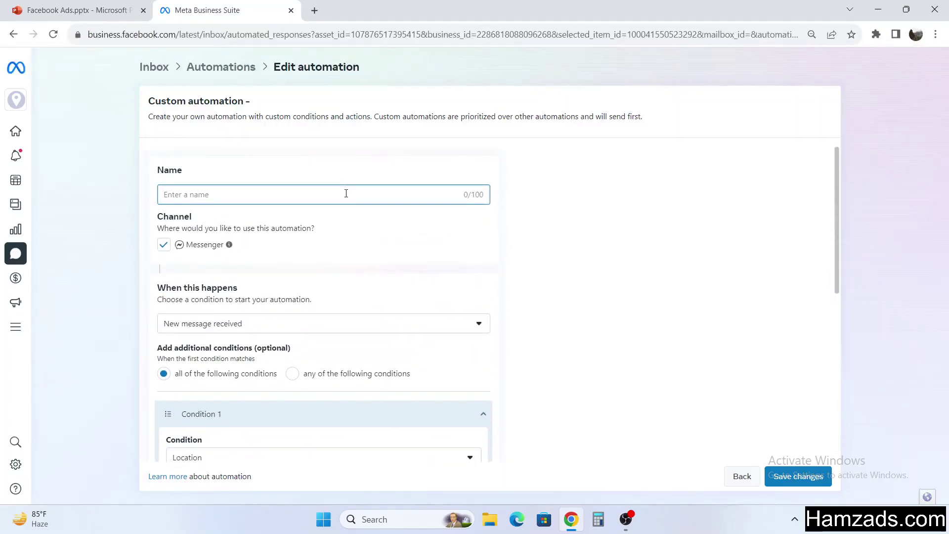
{"action": "type", "text": "Users from USA"}
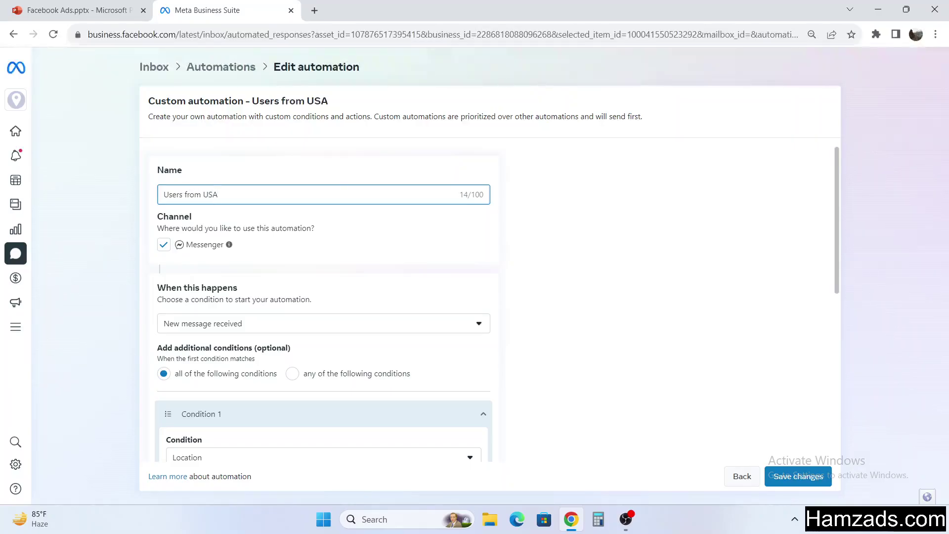
Add a second condition of type Gender to the automation, with the contact's gender set to Women
{"action": "scroll", "coordinate": [563, 269], "scroll_direction": "down", "scroll_amount": 10}
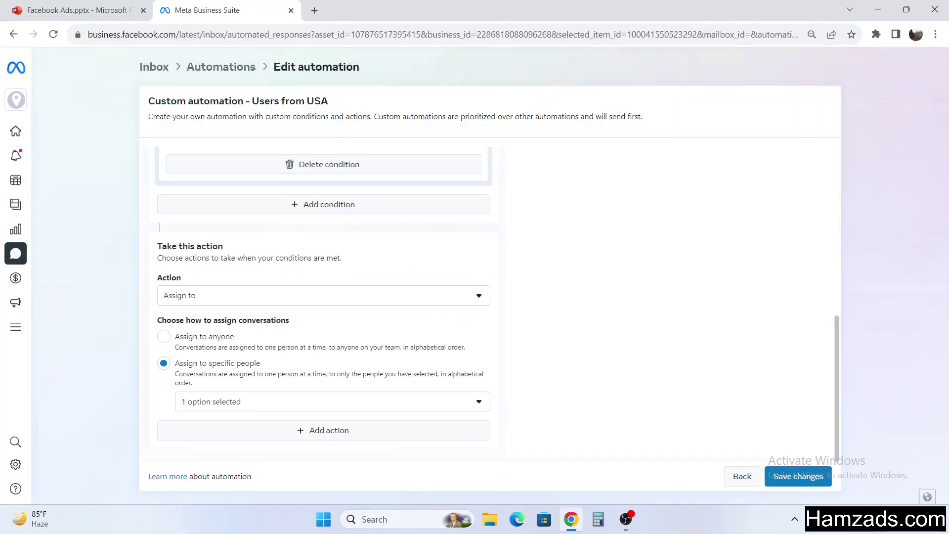
{"action": "left_click", "coordinate": [298, 296]}
{"action": "left_click", "coordinate": [564, 292]}
{"action": "scroll", "coordinate": [600, 282], "scroll_direction": "up", "scroll_amount": 4}
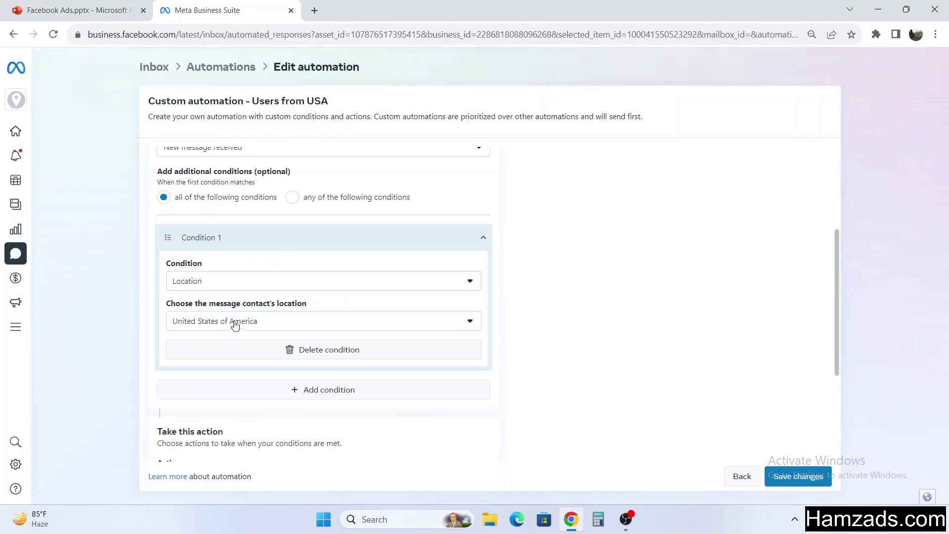
{"action": "scroll", "coordinate": [235, 324], "scroll_direction": "down", "scroll_amount": 3}
{"action": "left_click", "coordinate": [212, 265]}
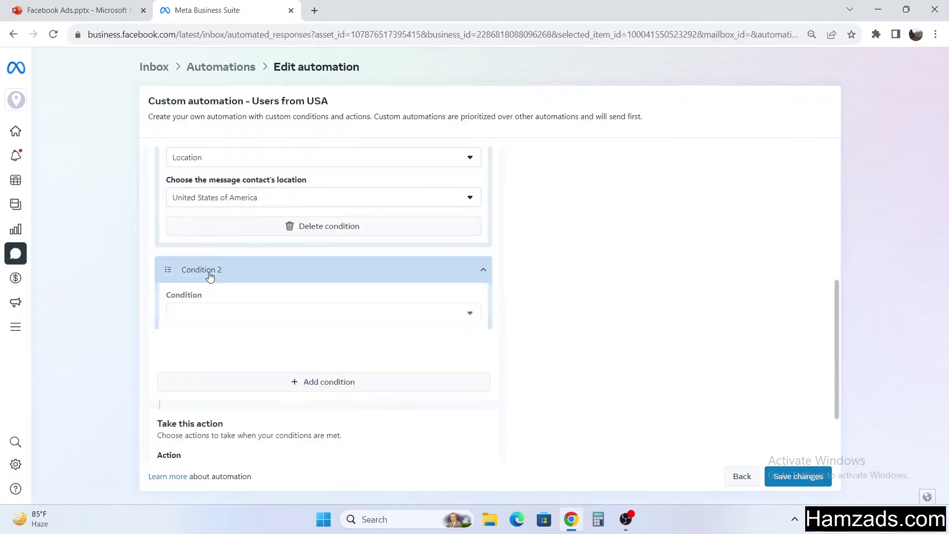
{"action": "left_click", "coordinate": [229, 316]}
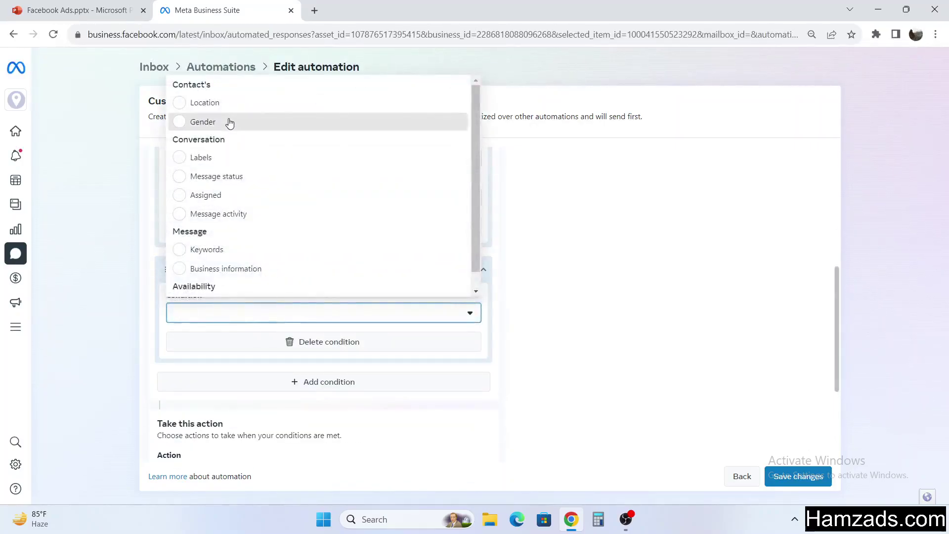
{"action": "left_click", "coordinate": [229, 123]}
{"action": "left_click", "coordinate": [236, 355]}
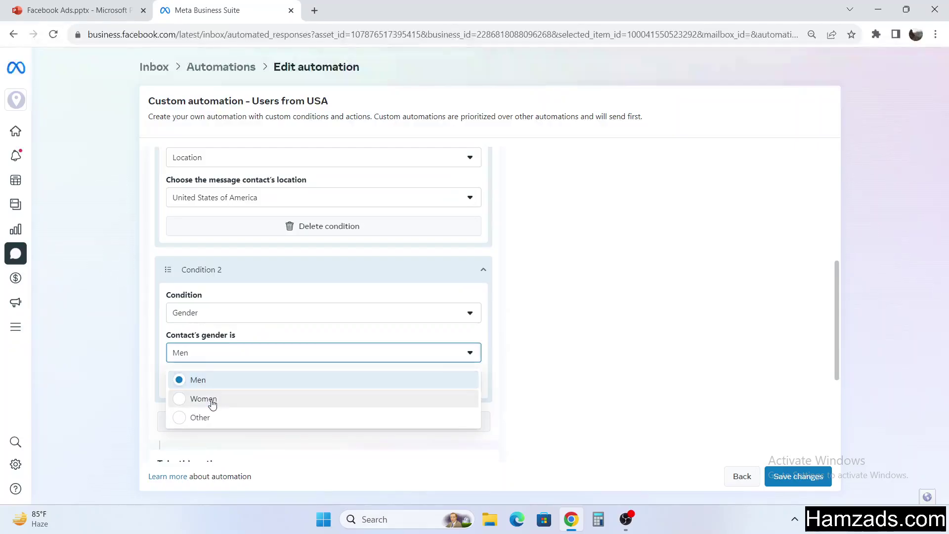
{"action": "left_click", "coordinate": [213, 400]}
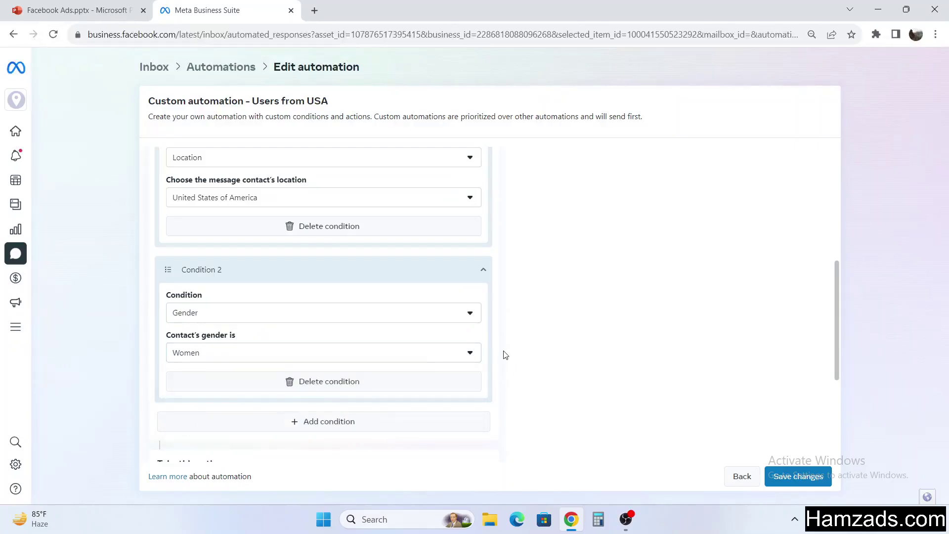
Review the automation's conditions and change its action to "Send message"
{"action": "scroll", "coordinate": [510, 346], "scroll_direction": "up", "scroll_amount": 5}
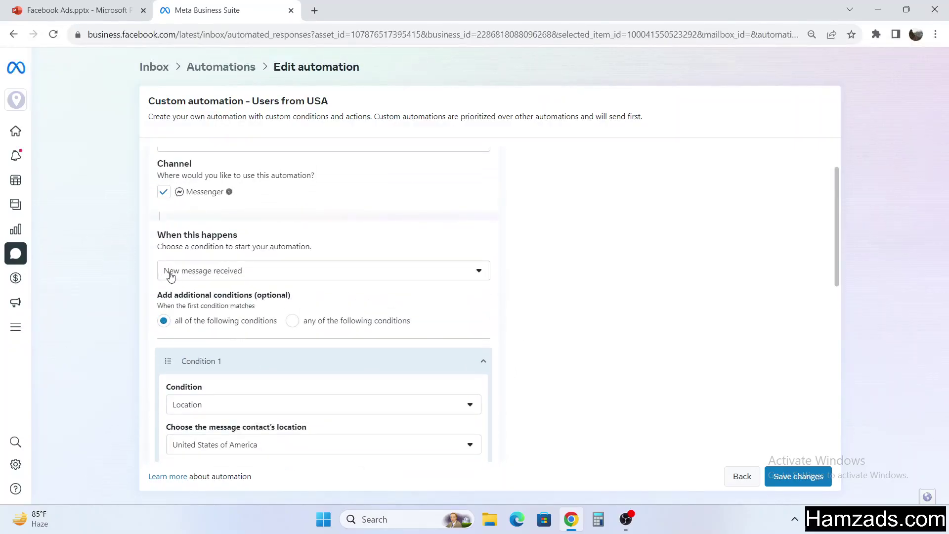
{"action": "scroll", "coordinate": [200, 285], "scroll_direction": "down", "scroll_amount": 2}
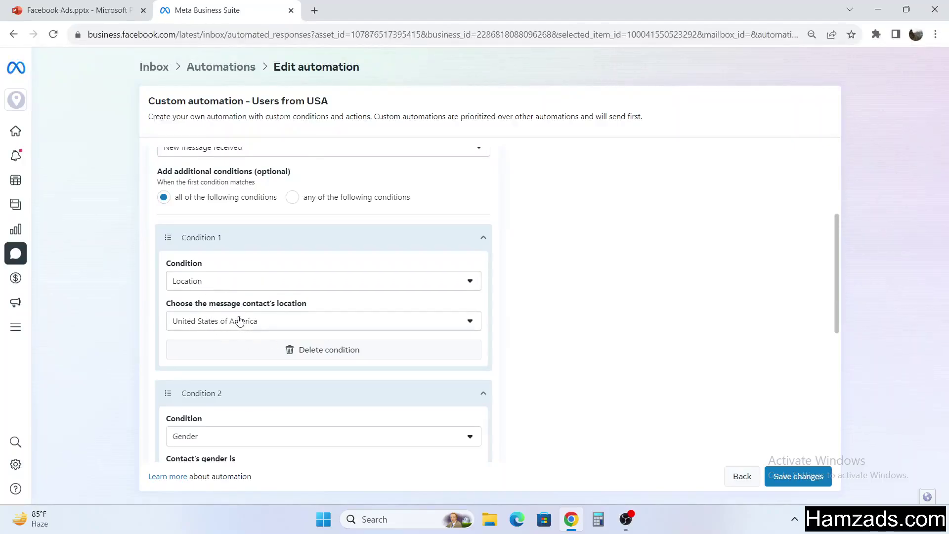
{"action": "scroll", "coordinate": [239, 321], "scroll_direction": "down", "scroll_amount": 2}
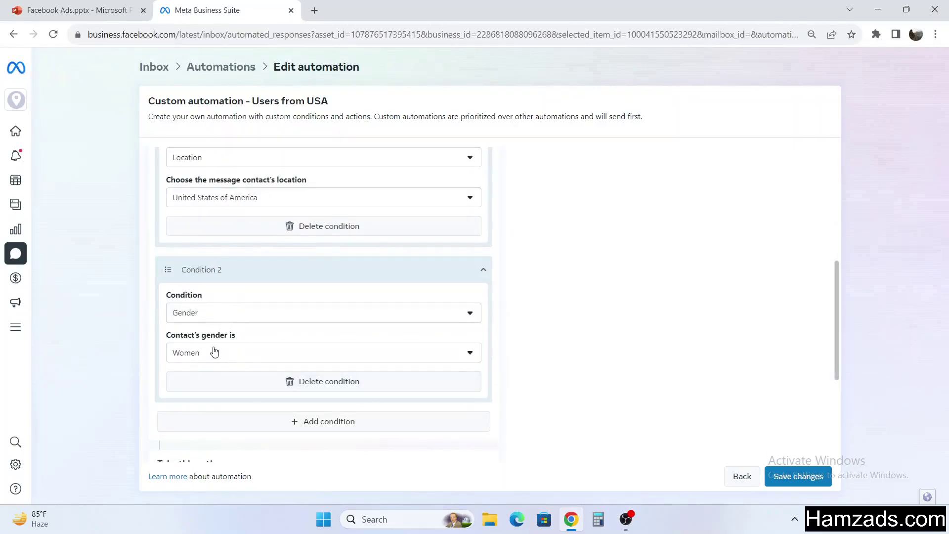
{"action": "scroll", "coordinate": [214, 352], "scroll_direction": "down", "scroll_amount": 4}
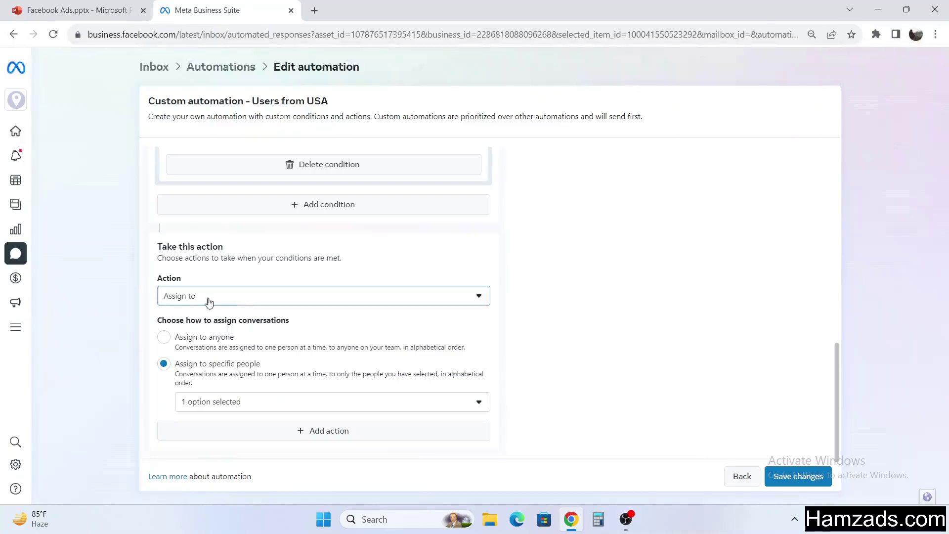
{"action": "left_click", "coordinate": [208, 301]}
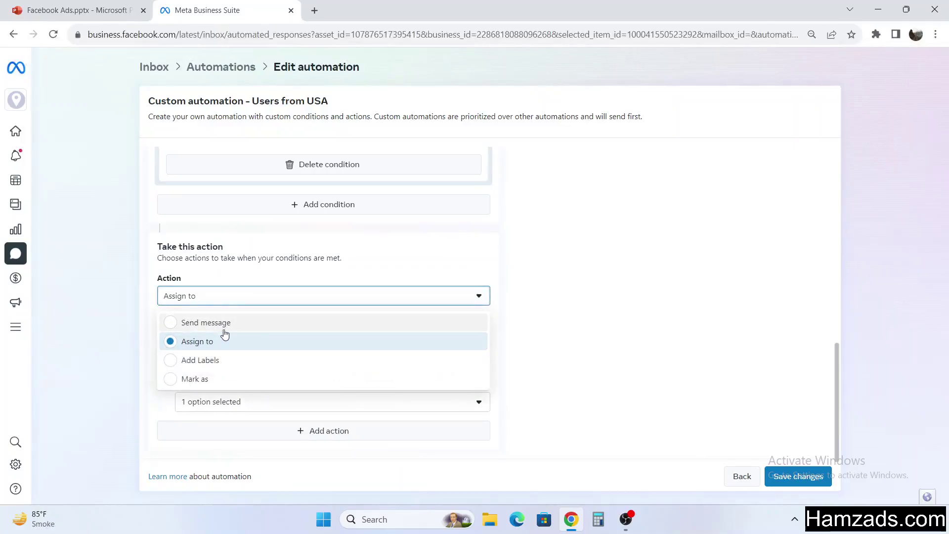
{"action": "left_click", "coordinate": [226, 327]}
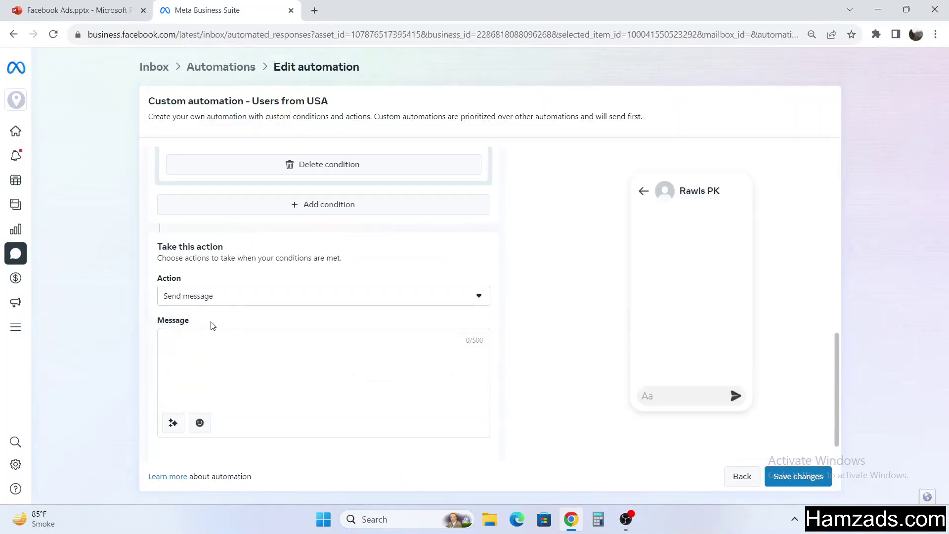
Write "We don't offer our products to womens in USA." as the message the automation sends
{"action": "type", "text": "we"}
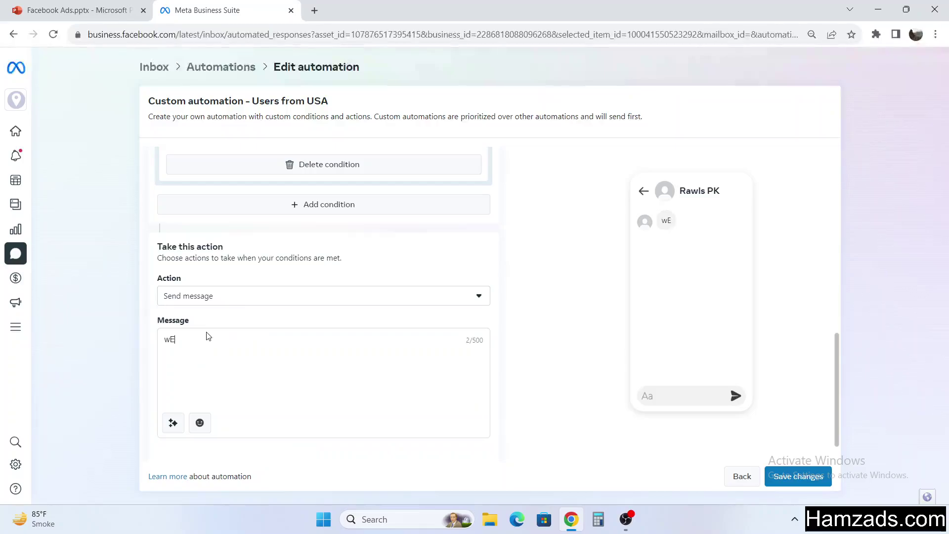
{"action": "key", "text": "BackSpace"}
{"action": "key", "text": "BackSpace"}
{"action": "type", "text": "We dont"}
{"action": "key", "text": "BackSpace"}
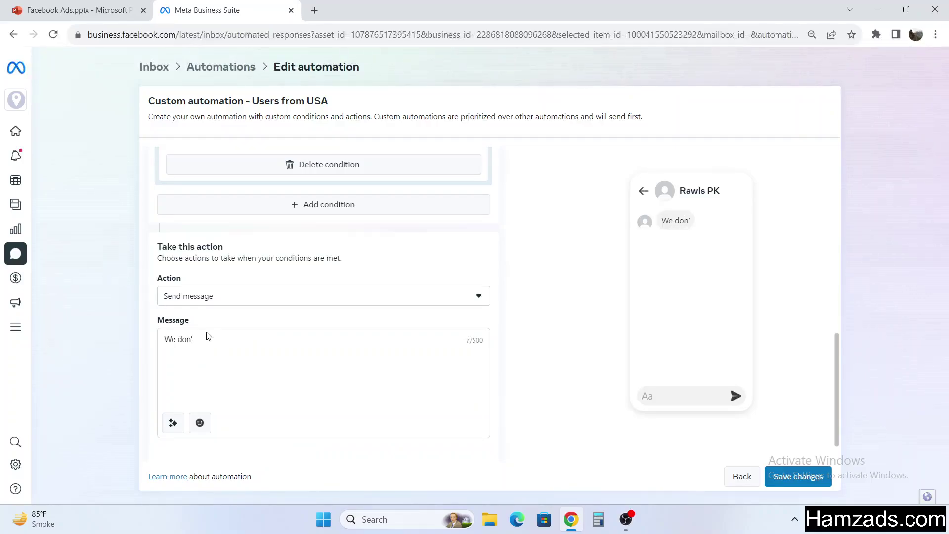
{"action": "type", "text": "'t offer our "}
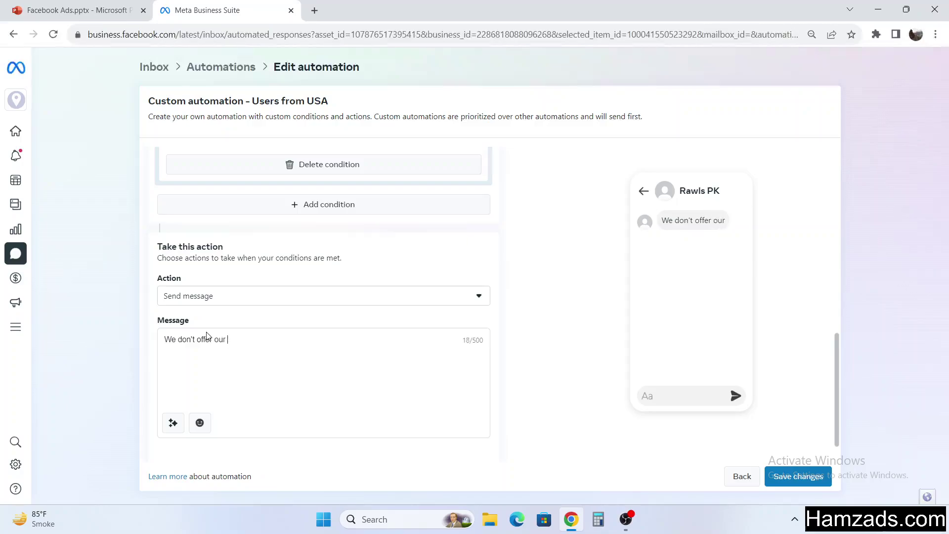
{"action": "type", "text": "products t"}
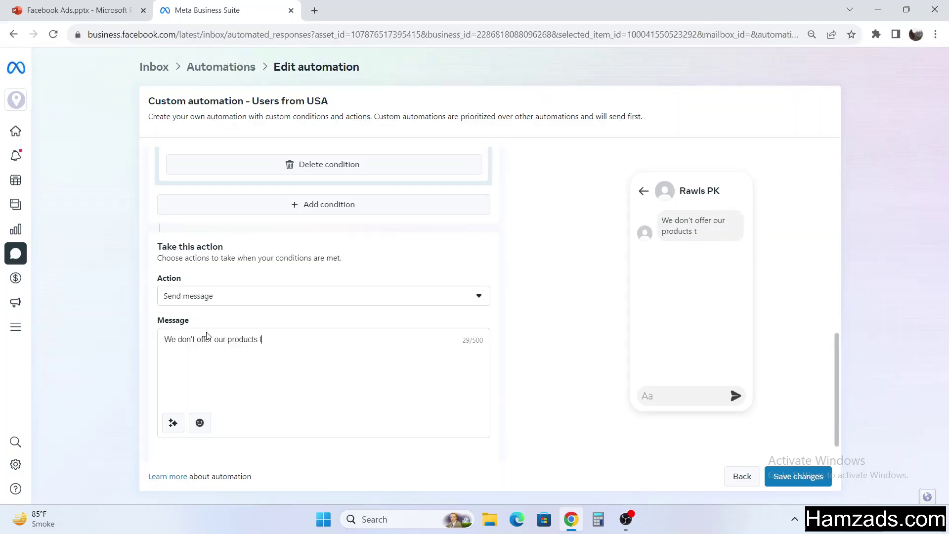
{"action": "type", "text": "o womens in USA."}
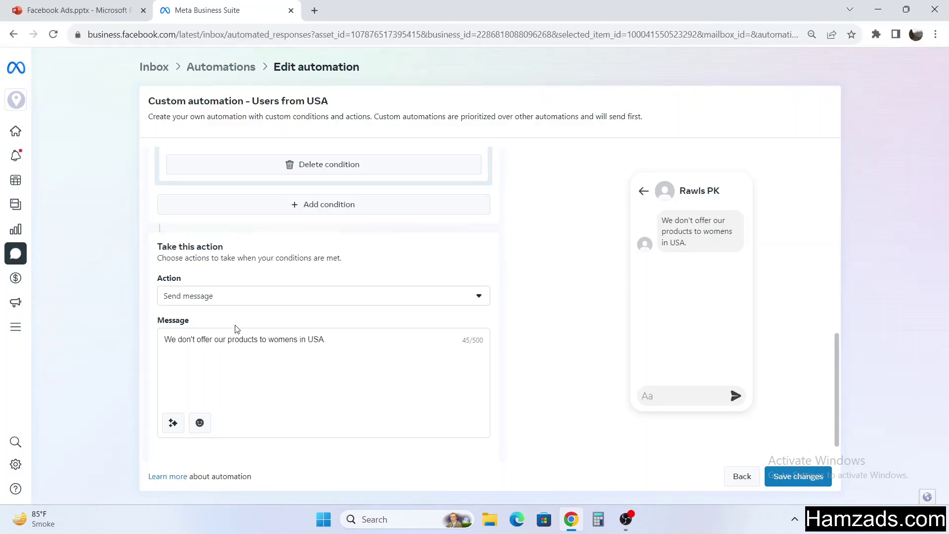
Delete the Gender condition from the automation
{"action": "left_click", "coordinate": [225, 302]}
{"action": "scroll", "coordinate": [307, 291], "scroll_direction": "up", "scroll_amount": 3}
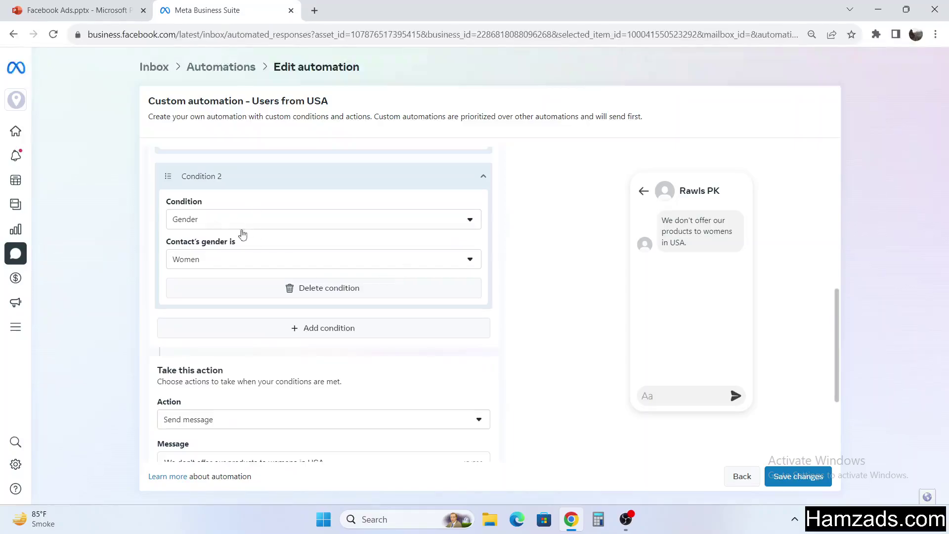
{"action": "left_click", "coordinate": [332, 288]}
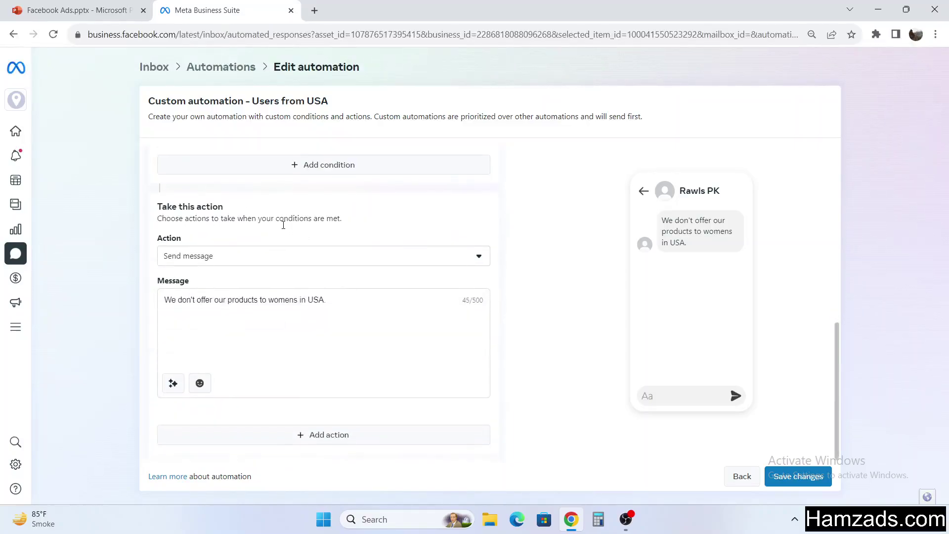
Change the automation's action to "Add Labels"
{"action": "left_click", "coordinate": [226, 253]}
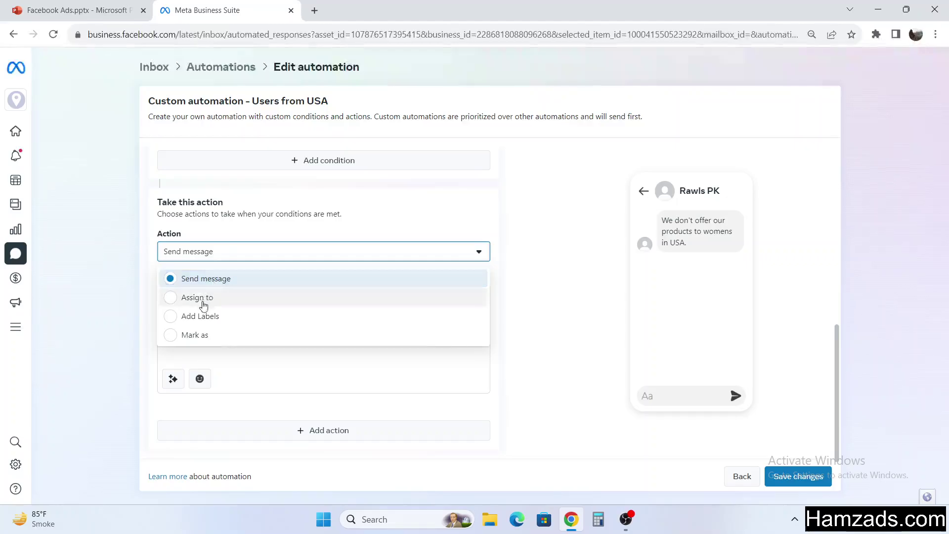
{"action": "left_click", "coordinate": [204, 302]}
{"action": "left_click", "coordinate": [220, 319]}
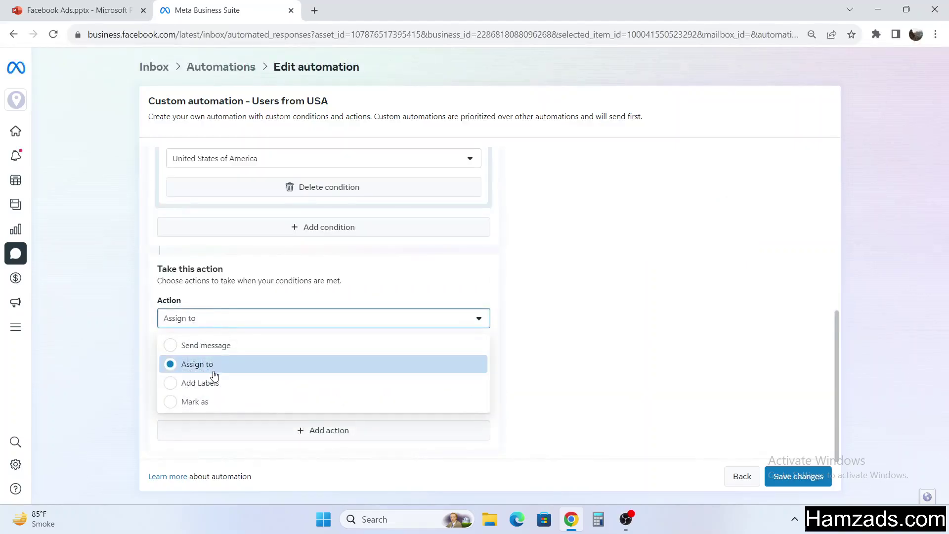
{"action": "left_click", "coordinate": [216, 387]}
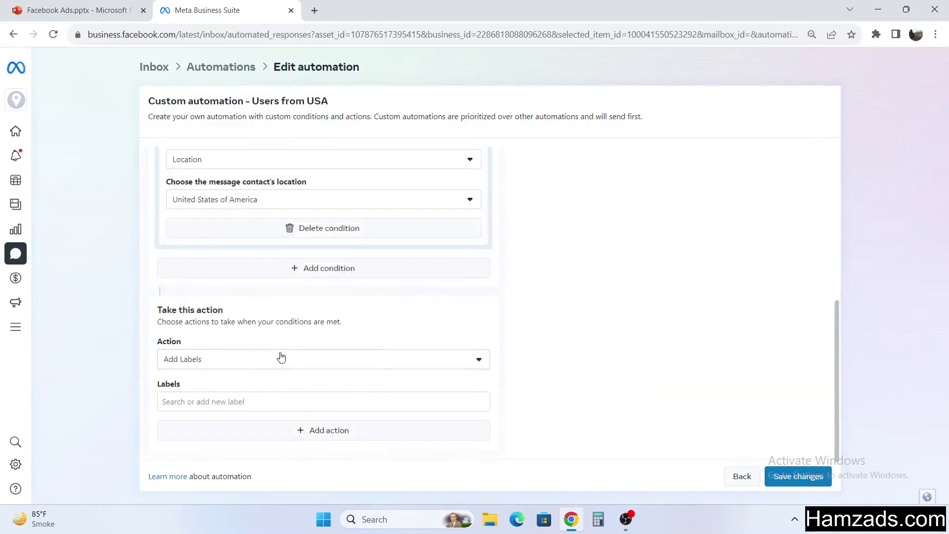
Add a new label "USA" to the automation's Add Labels action
{"action": "scroll", "coordinate": [284, 346], "scroll_direction": "up", "scroll_amount": 5}
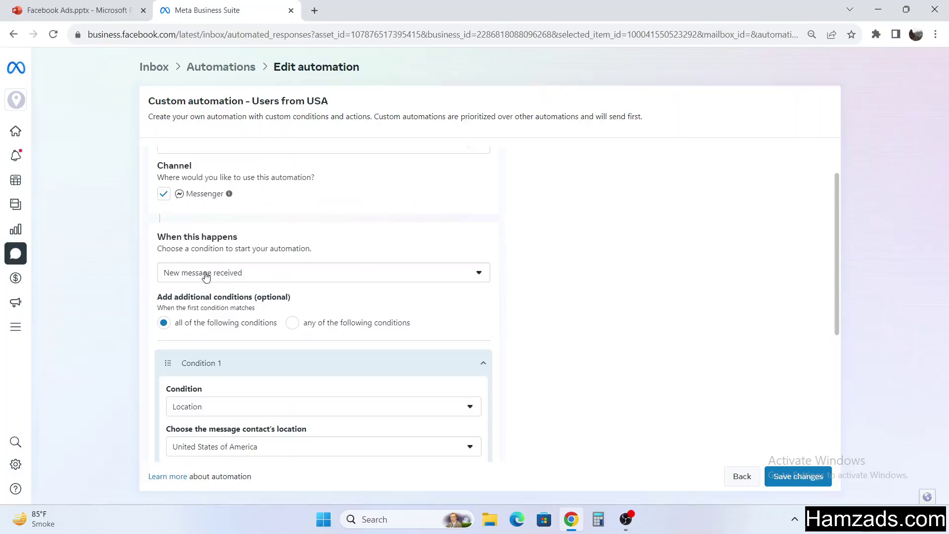
{"action": "scroll", "coordinate": [206, 276], "scroll_direction": "down", "scroll_amount": 3}
{"action": "scroll", "coordinate": [260, 281], "scroll_direction": "down", "scroll_amount": 1}
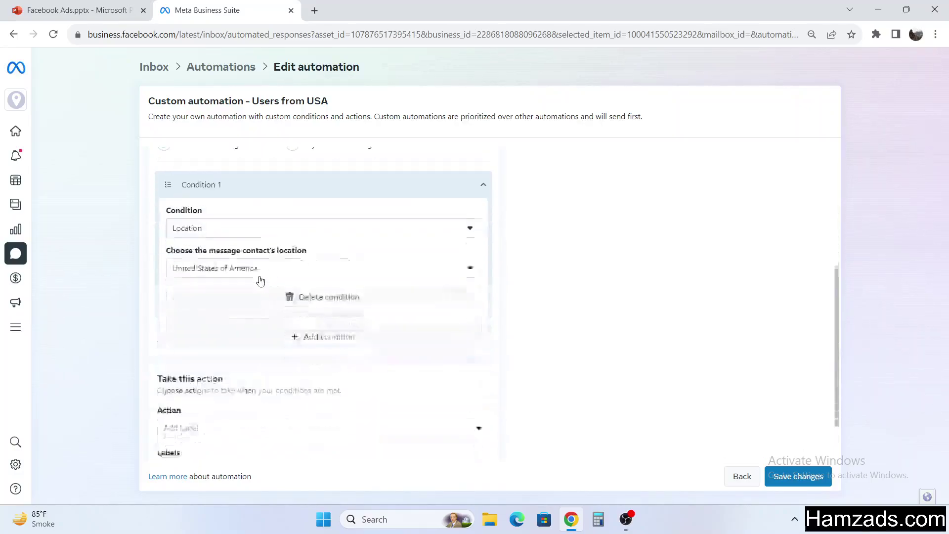
{"action": "left_click", "coordinate": [203, 401]}
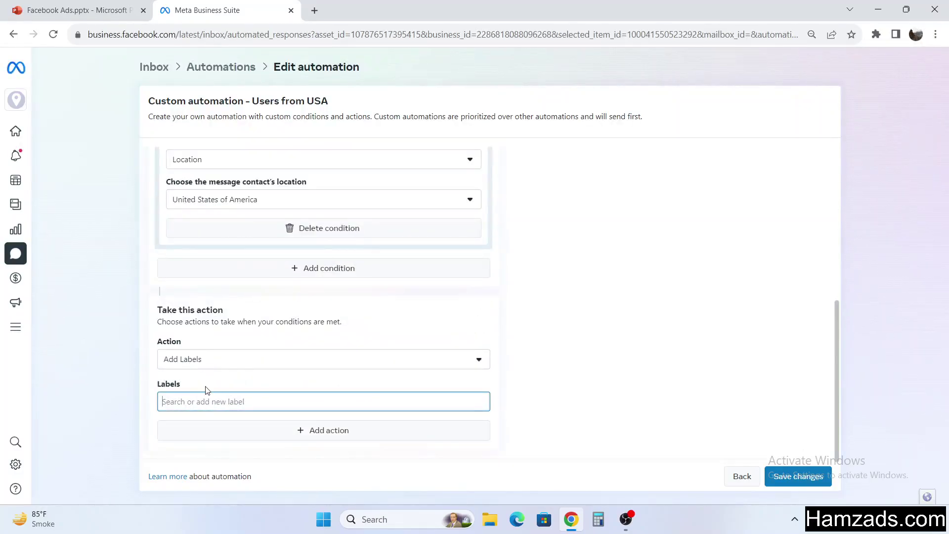
{"action": "type", "text": "u"}
{"action": "key", "text": "BackSpace"}
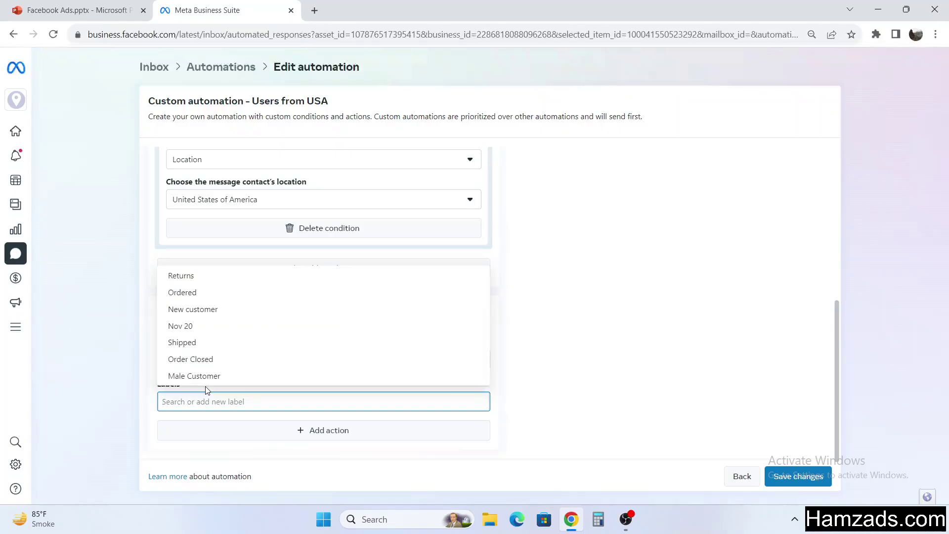
{"action": "type", "text": "USA"}
{"action": "key", "text": "Return"}
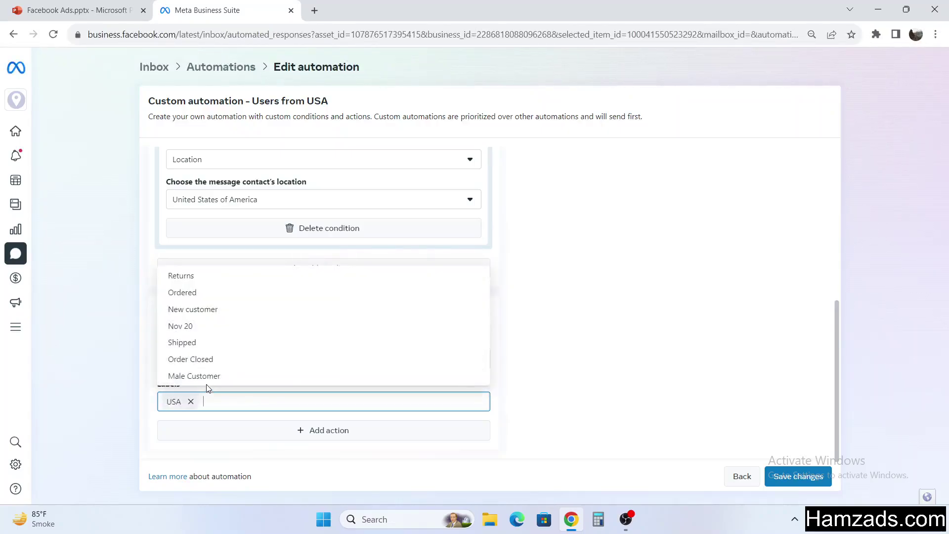
{"action": "left_click", "coordinate": [612, 319]}
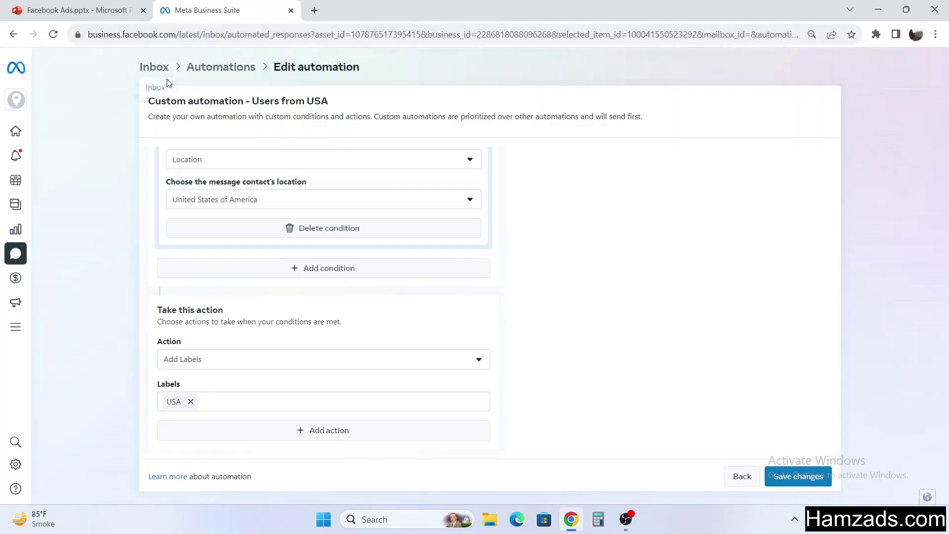
Save the "Users from USA" automation, return to the inbox, and reopen that automation for editing from the list of automations
{"action": "left_click", "coordinate": [797, 470]}
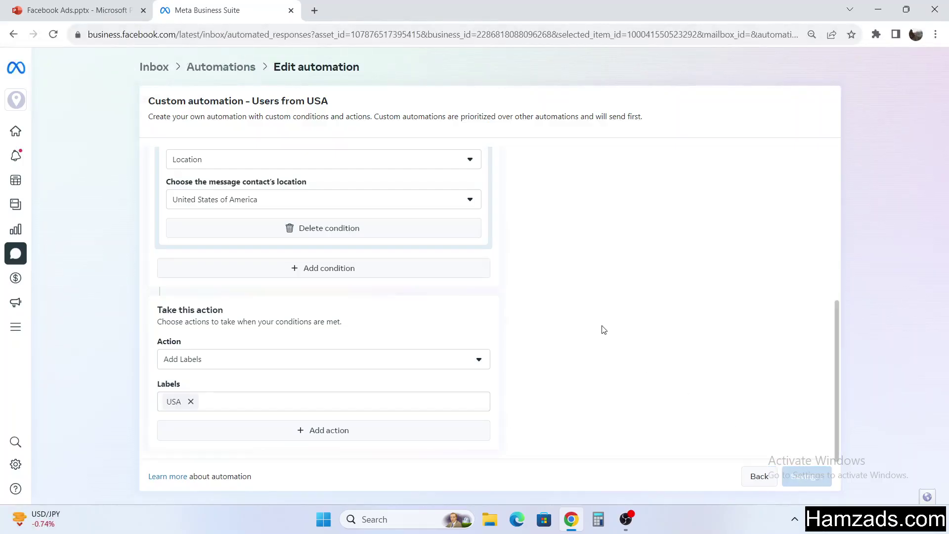
{"action": "left_click", "coordinate": [154, 67]}
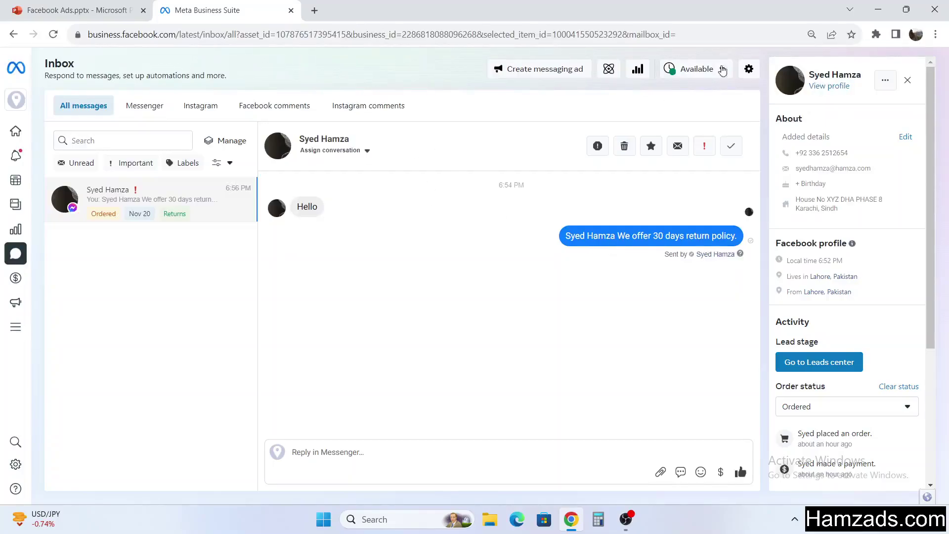
{"action": "left_click", "coordinate": [608, 69]}
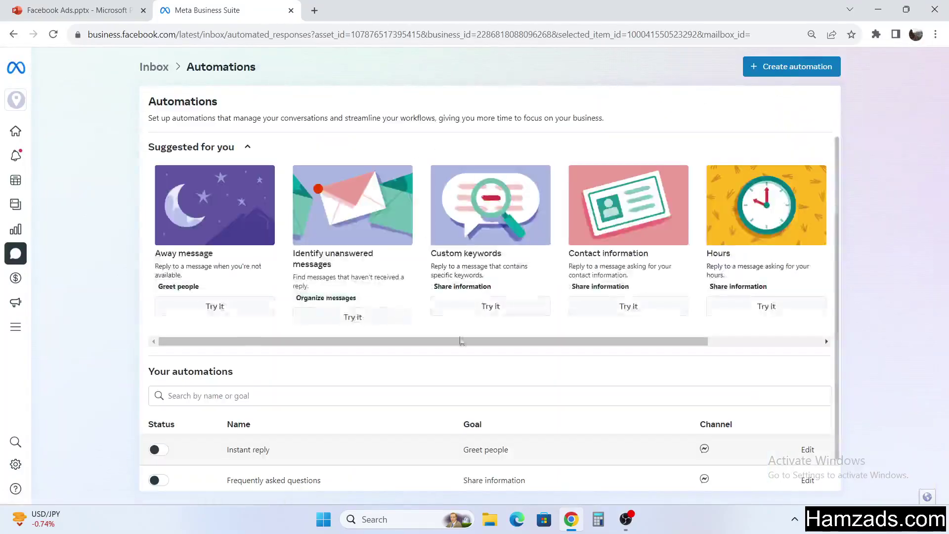
{"action": "scroll", "coordinate": [662, 403], "scroll_direction": "down", "scroll_amount": 1}
{"action": "left_click", "coordinate": [806, 475]}
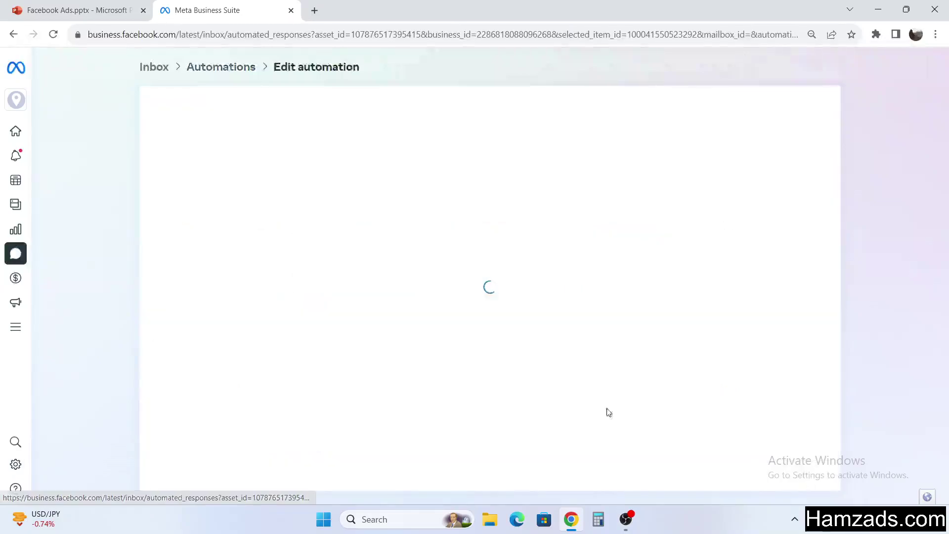
Change the automation's action from adding labels to "Mark as"
{"action": "scroll", "coordinate": [379, 269], "scroll_direction": "down", "scroll_amount": 4}
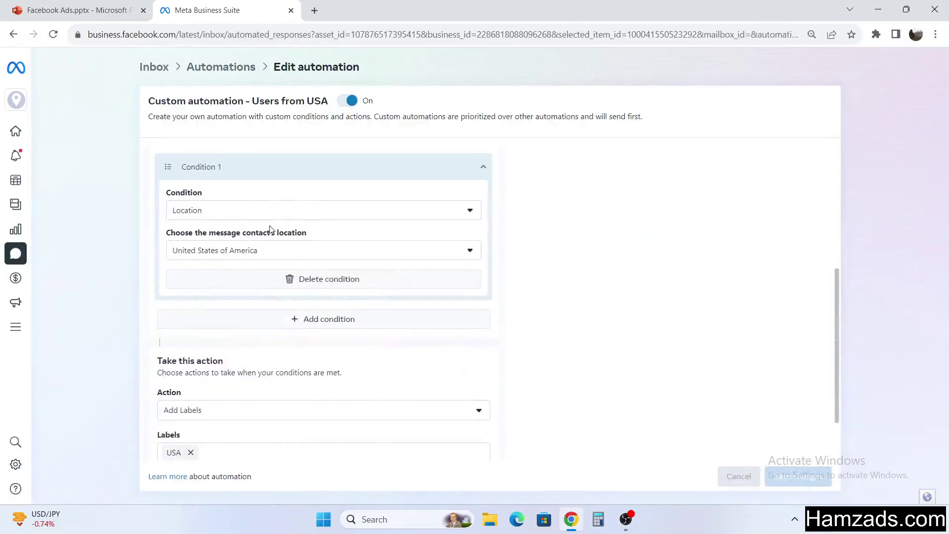
{"action": "scroll", "coordinate": [269, 232], "scroll_direction": "down", "scroll_amount": 2}
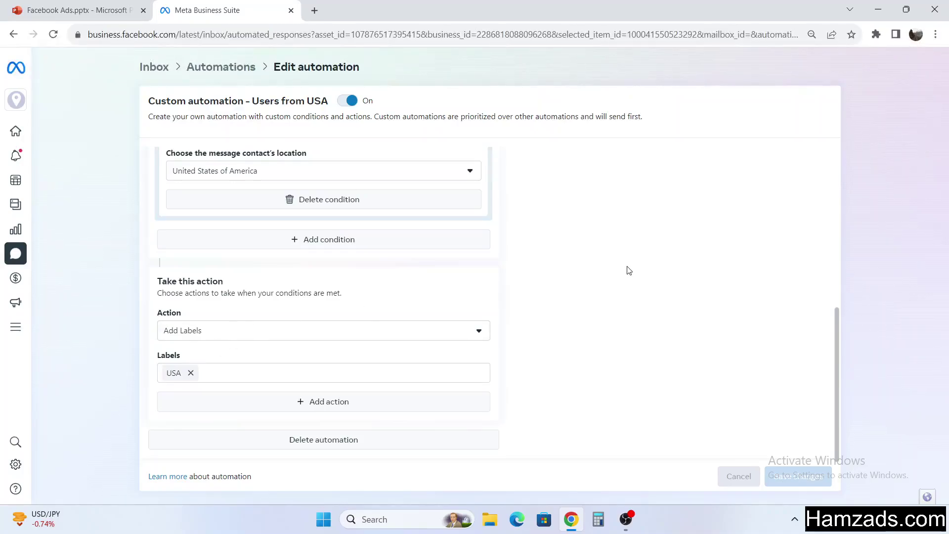
{"action": "scroll", "coordinate": [627, 270], "scroll_direction": "up", "scroll_amount": 5}
{"action": "scroll", "coordinate": [625, 244], "scroll_direction": "down", "scroll_amount": 3}
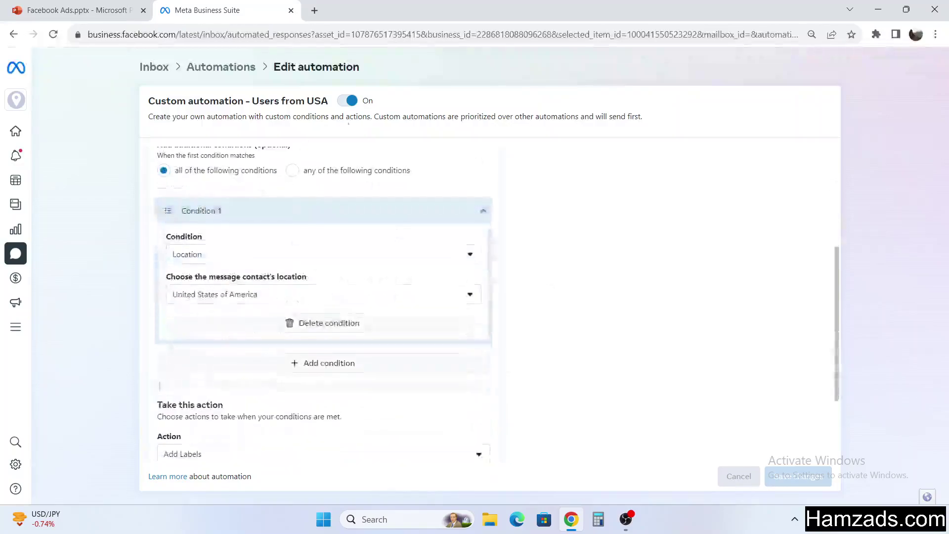
{"action": "scroll", "coordinate": [245, 269], "scroll_direction": "down", "scroll_amount": 3}
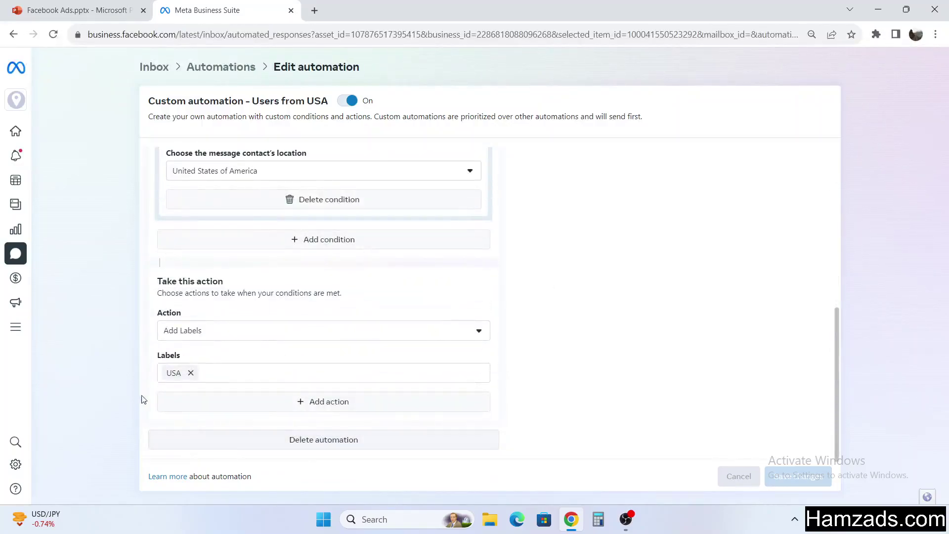
{"action": "left_click", "coordinate": [218, 334]}
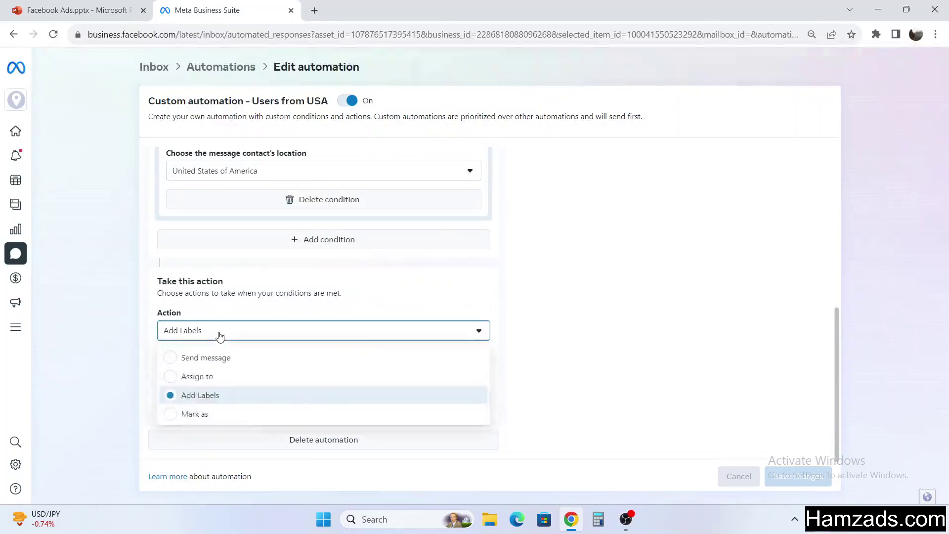
{"action": "left_click", "coordinate": [212, 418]}
Change Condition 1 to "Message activity" and set the last message activity with the contact to "24 hours ago"
{"action": "scroll", "coordinate": [341, 237], "scroll_direction": "up", "scroll_amount": 6}
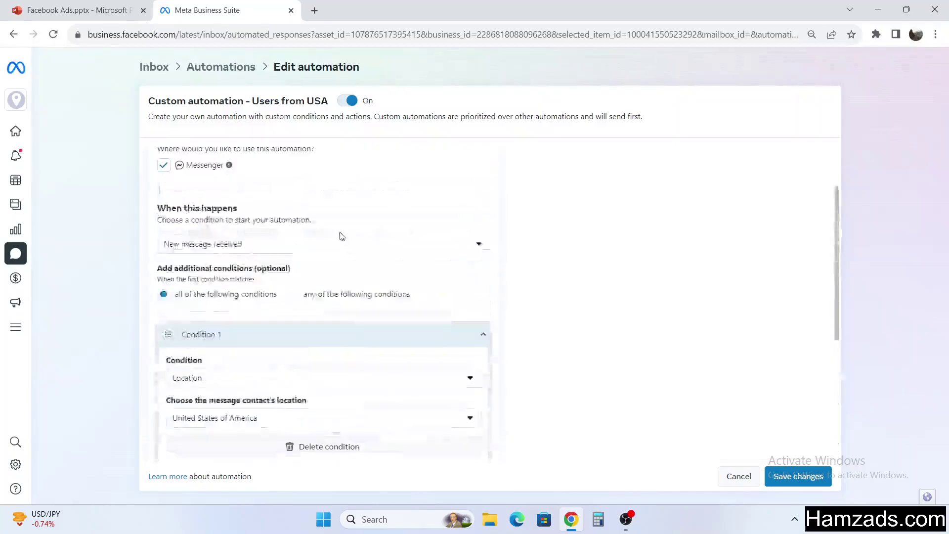
{"action": "scroll", "coordinate": [341, 237], "scroll_direction": "down", "scroll_amount": 6}
{"action": "scroll", "coordinate": [340, 237], "scroll_direction": "up", "scroll_amount": 5}
{"action": "scroll", "coordinate": [341, 238], "scroll_direction": "down", "scroll_amount": 5}
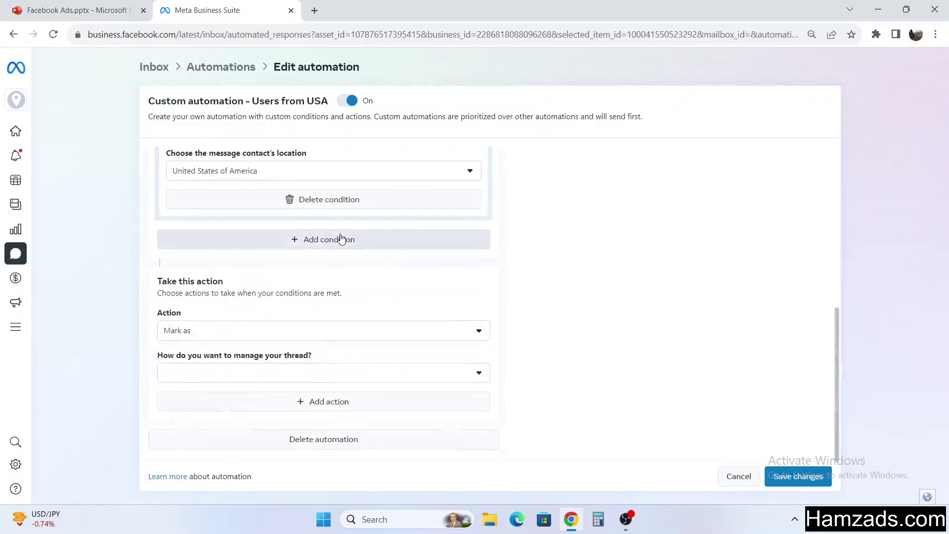
{"action": "scroll", "coordinate": [339, 240], "scroll_direction": "up", "scroll_amount": 4}
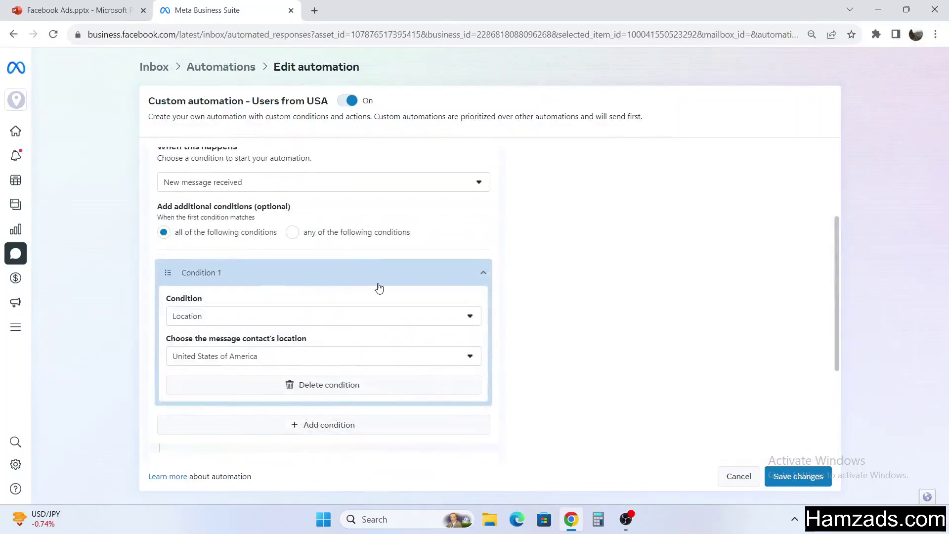
{"action": "scroll", "coordinate": [378, 287], "scroll_direction": "down", "scroll_amount": 2}
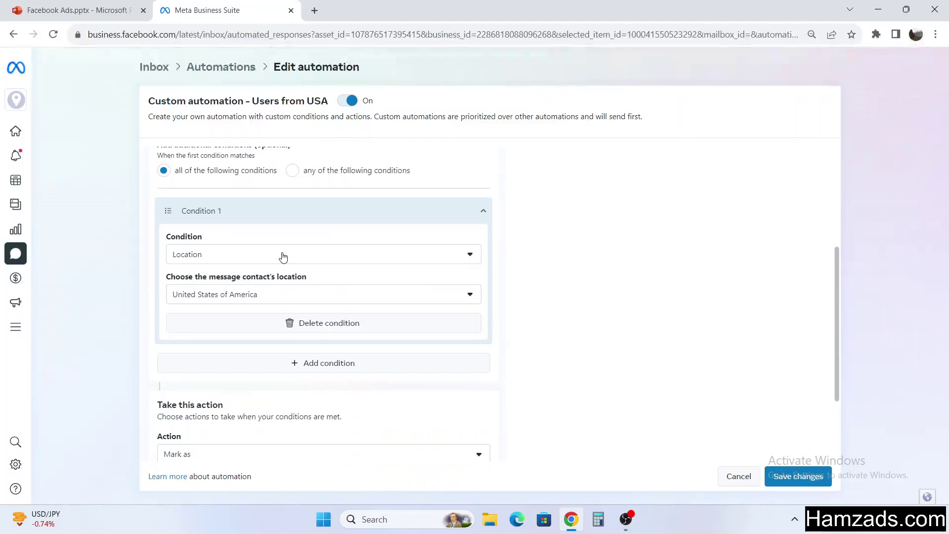
{"action": "left_click", "coordinate": [279, 254]}
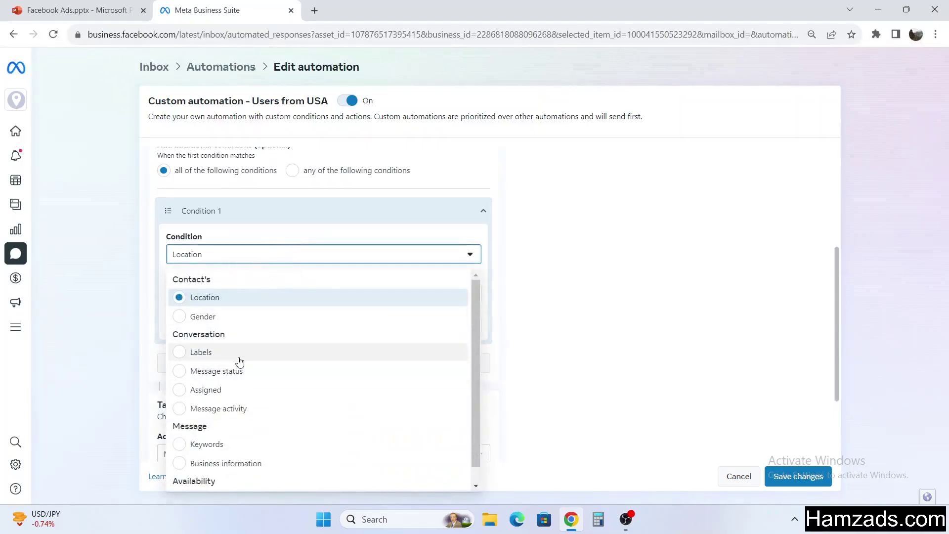
{"action": "scroll", "coordinate": [282, 360], "scroll_direction": "down", "scroll_amount": 1}
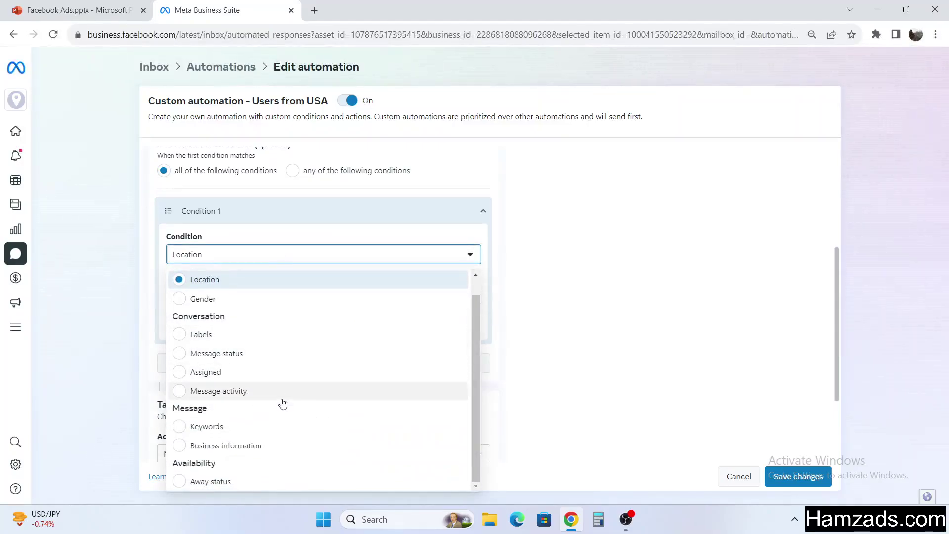
{"action": "left_click", "coordinate": [232, 393]}
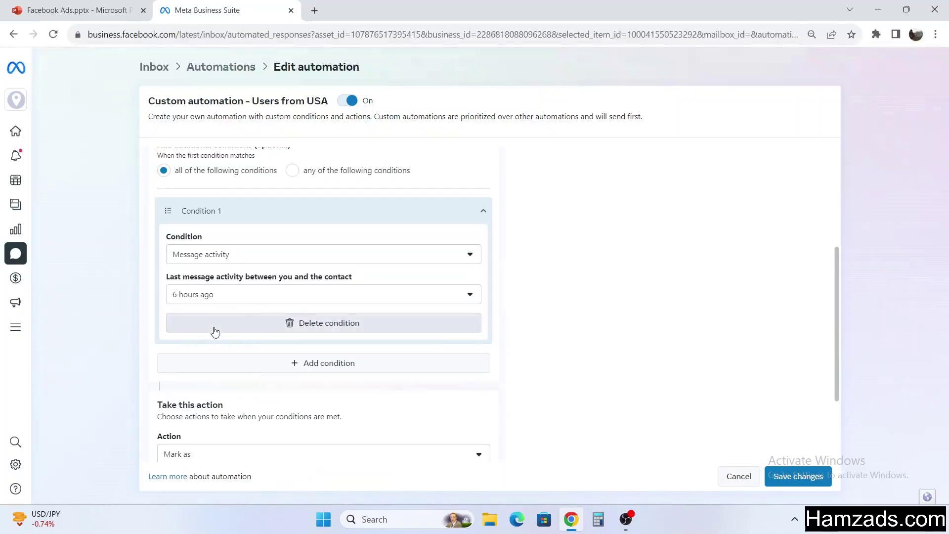
{"action": "left_click", "coordinate": [188, 295]}
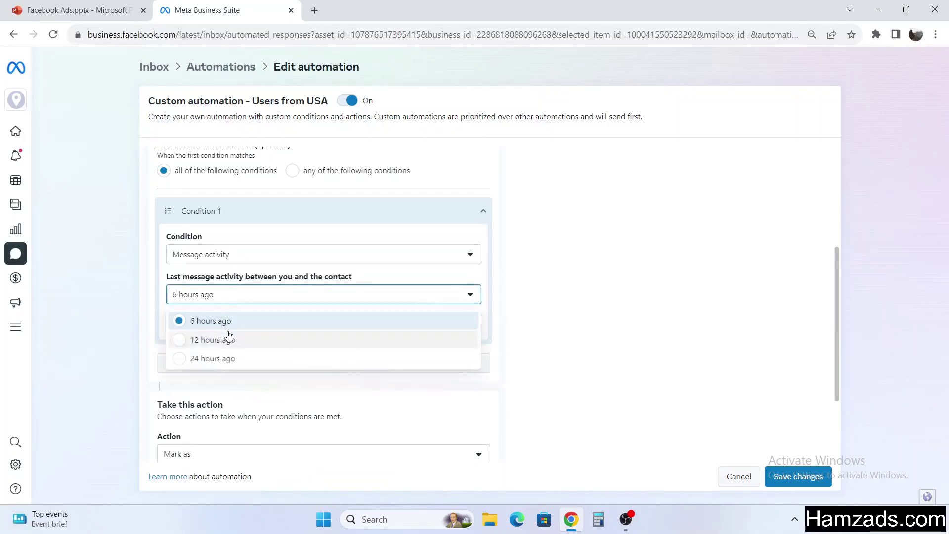
{"action": "left_click", "coordinate": [228, 360]}
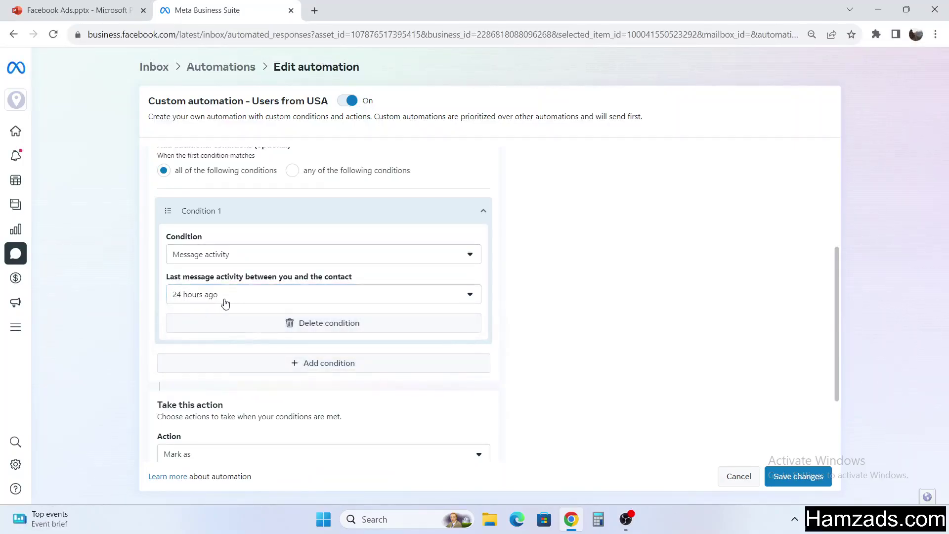
Set the automation's thread management option for the "Mark as" action to "Mark as follow up"
{"action": "scroll", "coordinate": [547, 271], "scroll_direction": "up", "scroll_amount": 3}
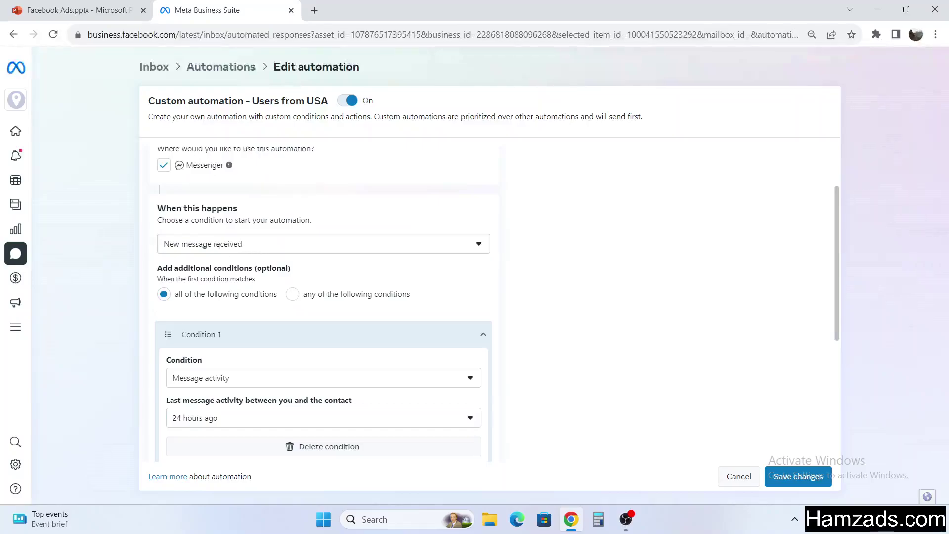
{"action": "scroll", "coordinate": [203, 246], "scroll_direction": "down", "scroll_amount": 4}
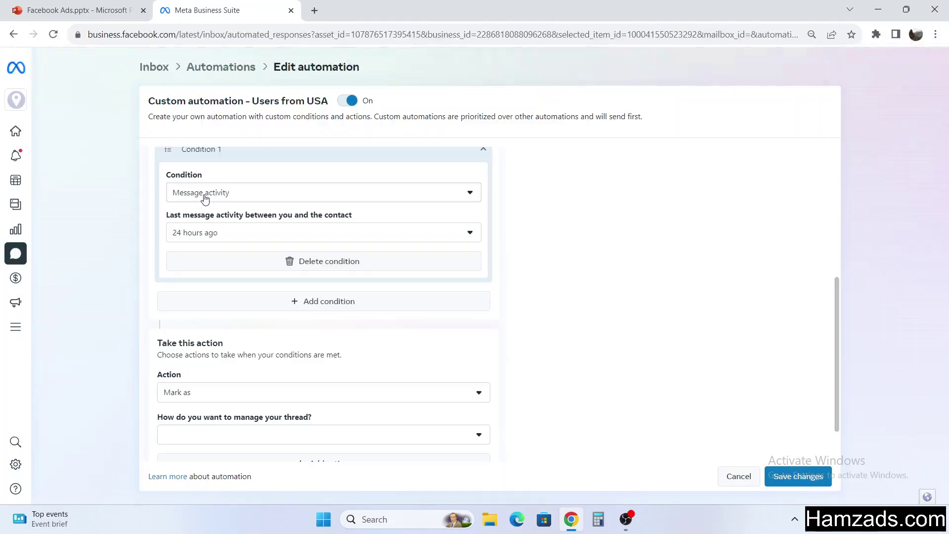
{"action": "scroll", "coordinate": [386, 332], "scroll_direction": "down", "scroll_amount": 2}
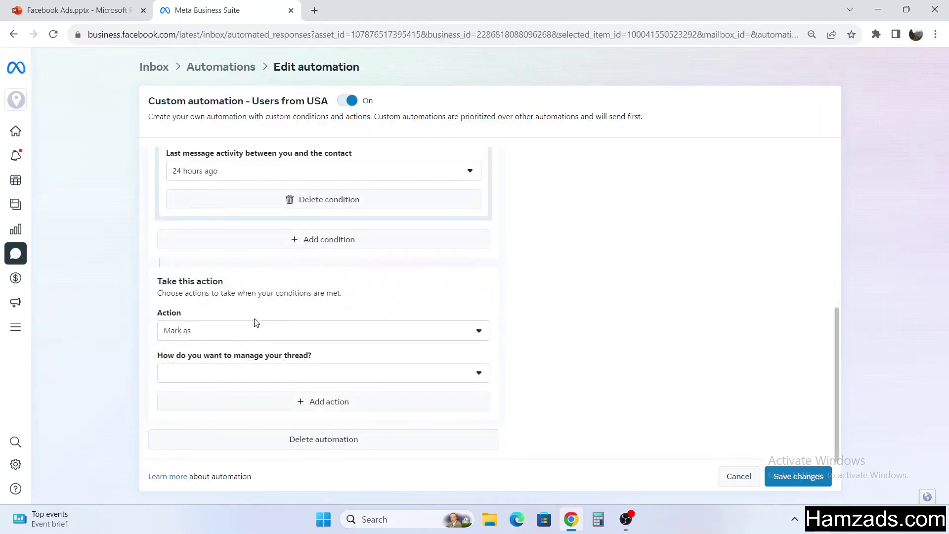
{"action": "left_click", "coordinate": [214, 378]}
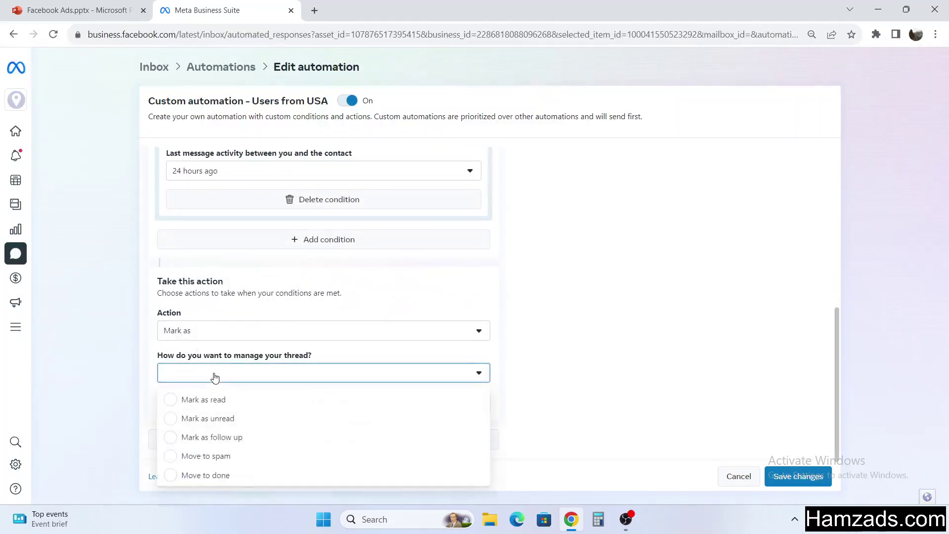
{"action": "left_click", "coordinate": [249, 438]}
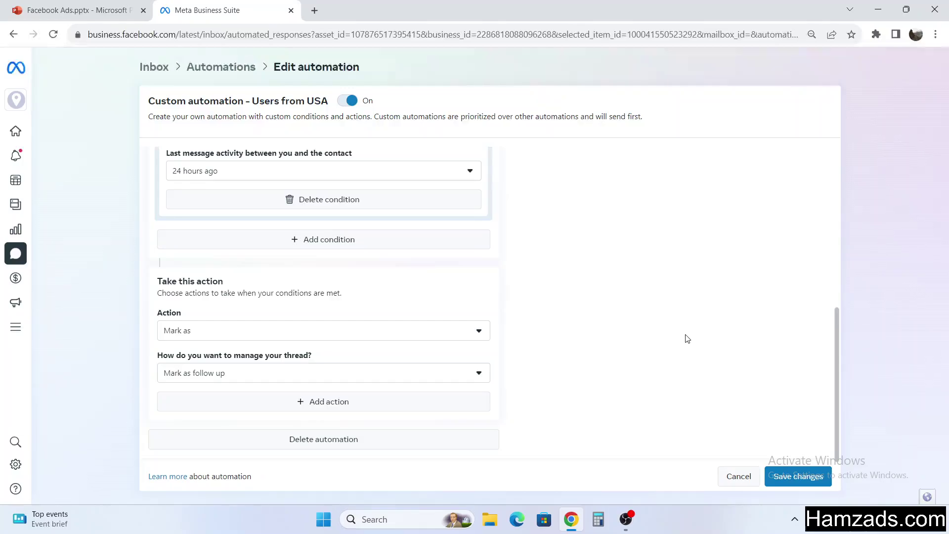
Change the condition type of Condition 1 to "Labels"
{"action": "scroll", "coordinate": [452, 343], "scroll_direction": "up", "scroll_amount": 5}
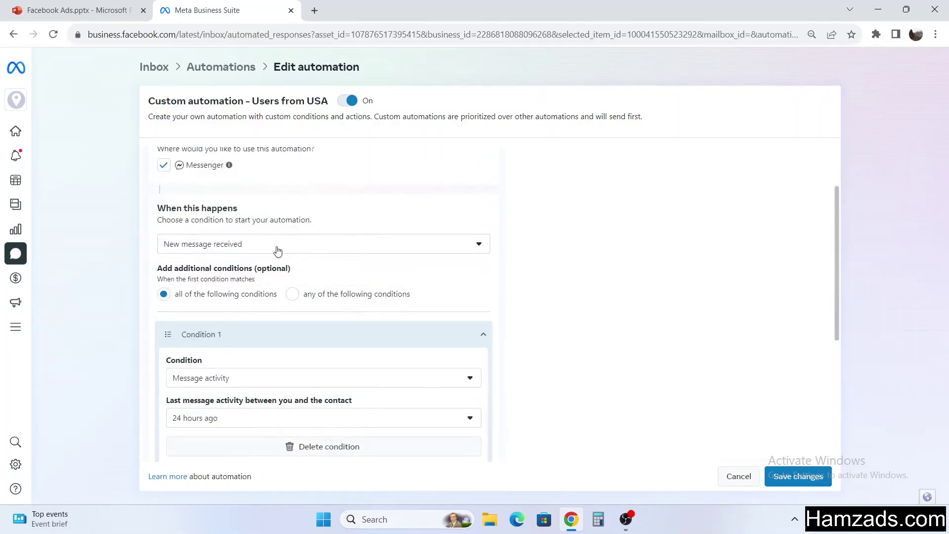
{"action": "scroll", "coordinate": [210, 251], "scroll_direction": "down", "scroll_amount": 3}
{"action": "left_click", "coordinate": [261, 257]}
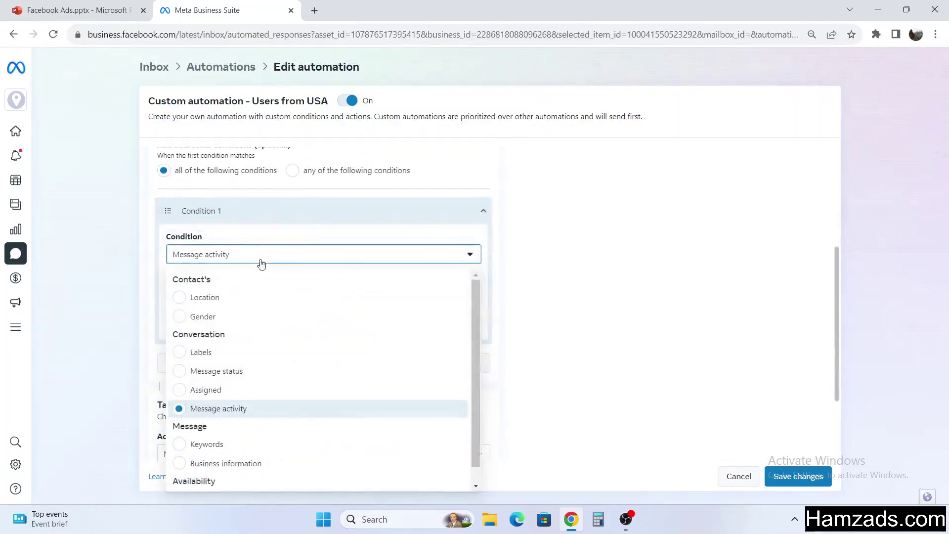
{"action": "left_click", "coordinate": [257, 353]}
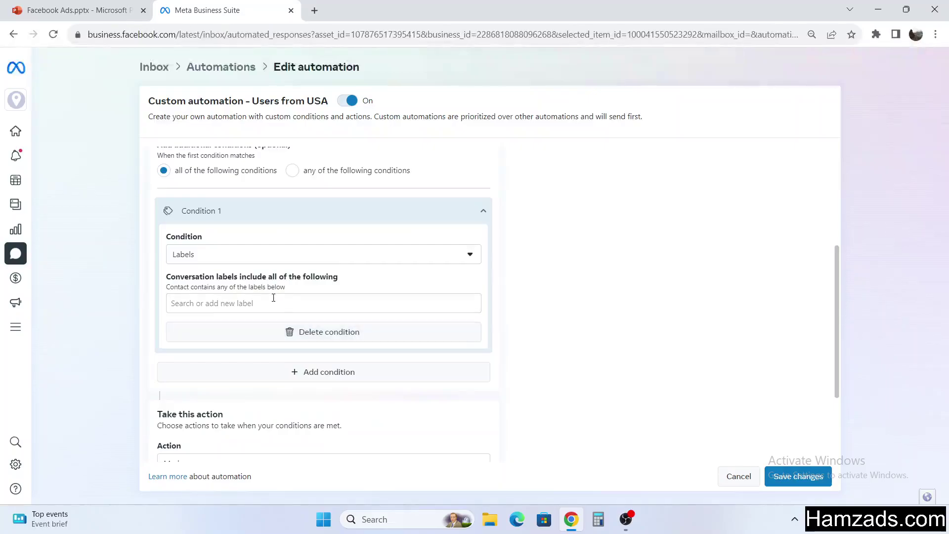
Choose the existing label "Returns" as the conversation label that Condition 1 must match
{"action": "left_click", "coordinate": [270, 303]}
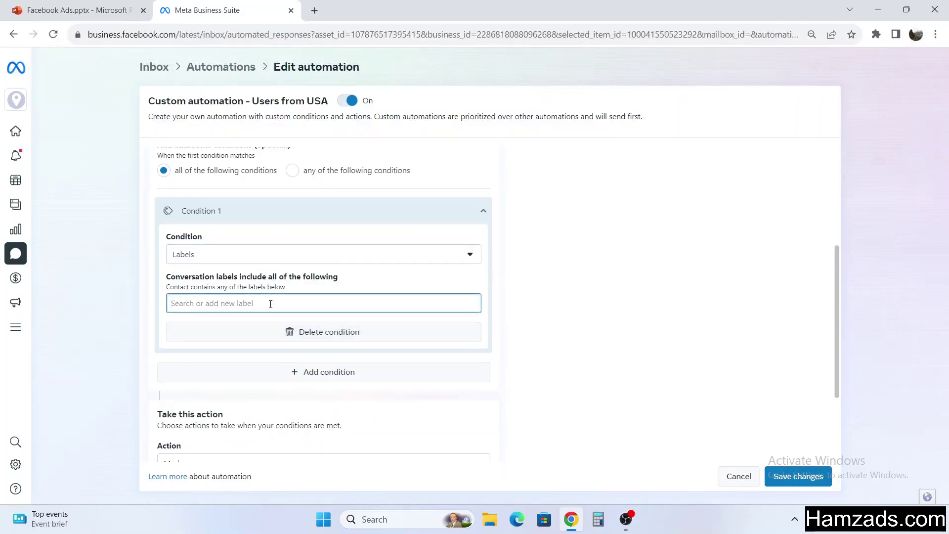
{"action": "type", "text": "pAID"}
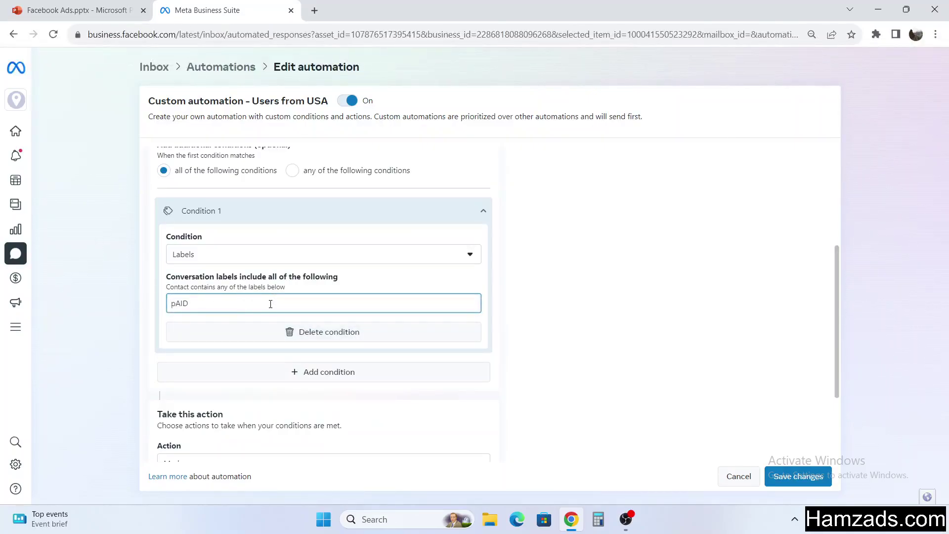
{"action": "key", "text": "BackSpace"}
{"action": "key", "text": "BackSpace"}
{"action": "key", "text": "BackSpace"}
{"action": "key", "text": "BackSpace"}
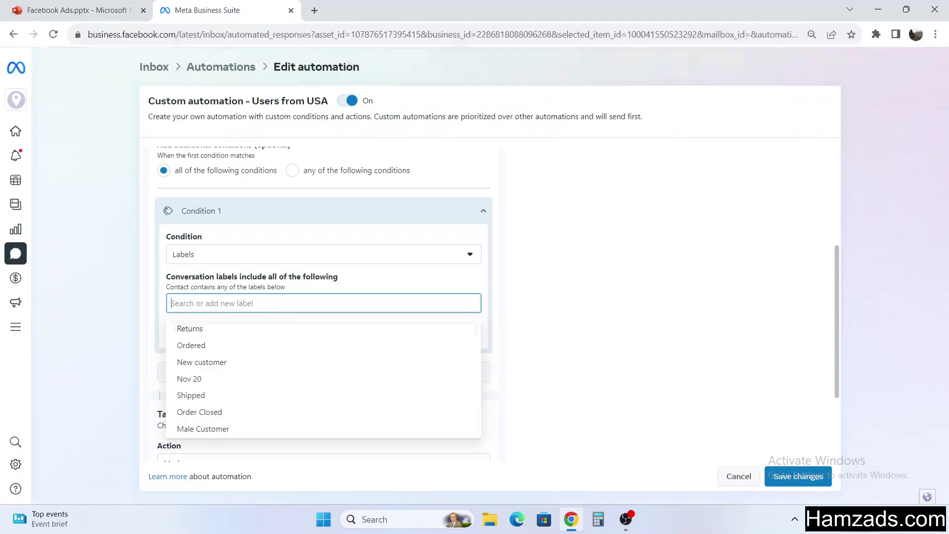
{"action": "left_click", "coordinate": [192, 329]}
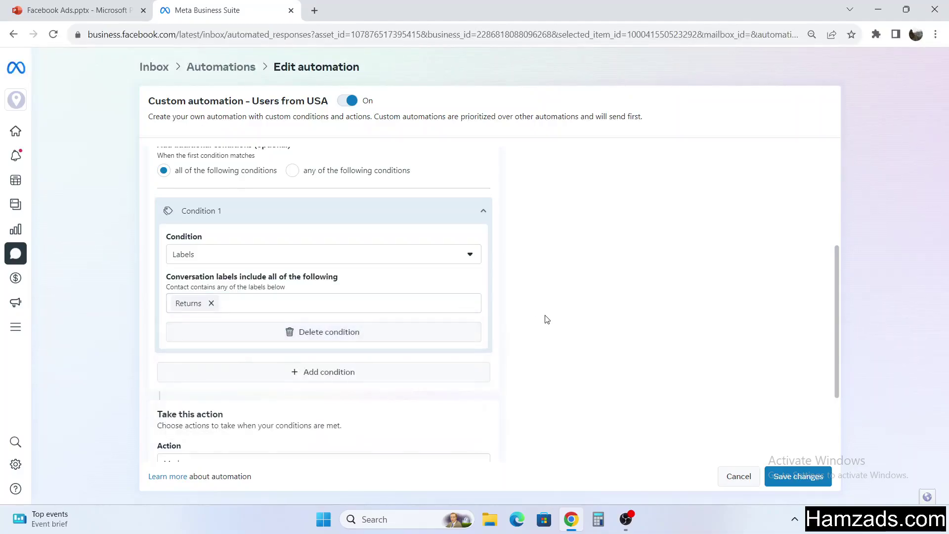
Change the automation's action to "Send message" and bring up its empty message box
{"action": "scroll", "coordinate": [544, 319], "scroll_direction": "up", "scroll_amount": 1}
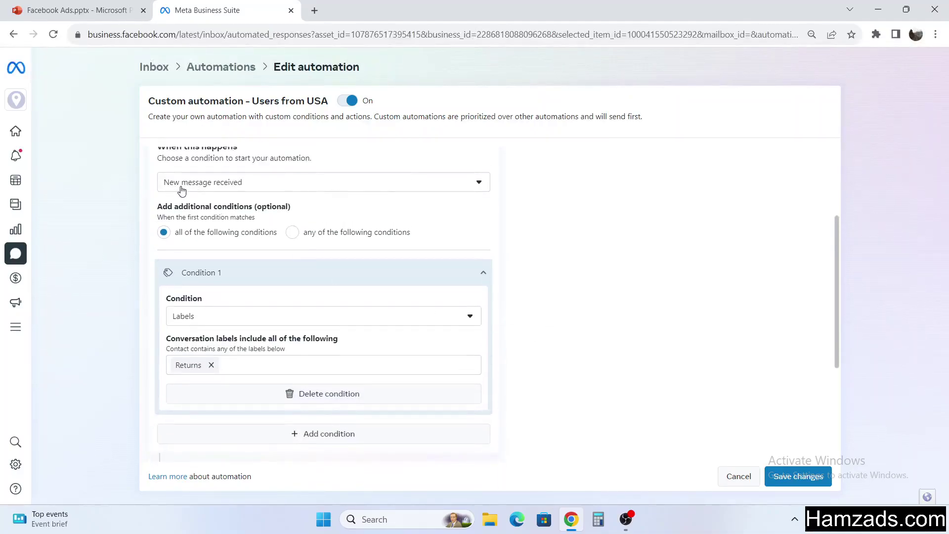
{"action": "scroll", "coordinate": [211, 318], "scroll_direction": "down", "scroll_amount": 1}
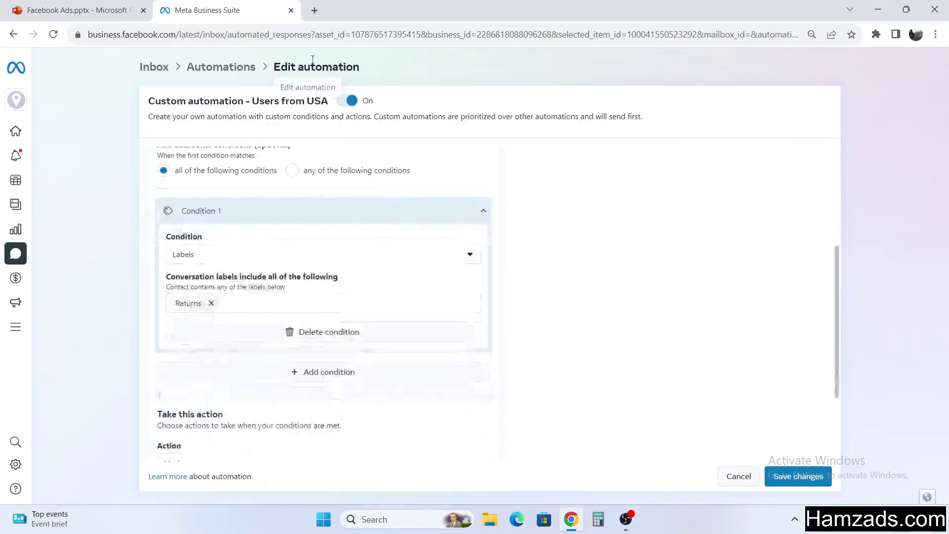
{"action": "scroll", "coordinate": [205, 287], "scroll_direction": "down", "scroll_amount": 2}
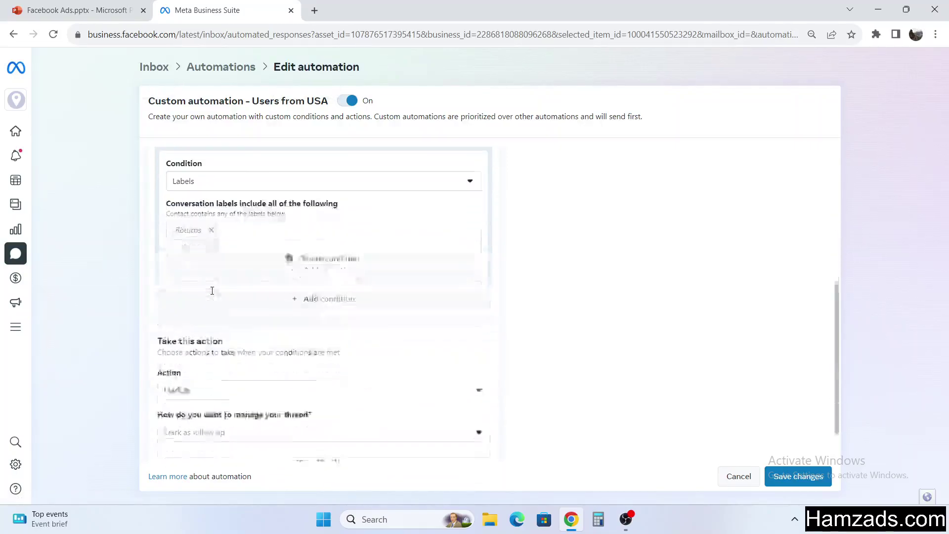
{"action": "left_click", "coordinate": [226, 329]}
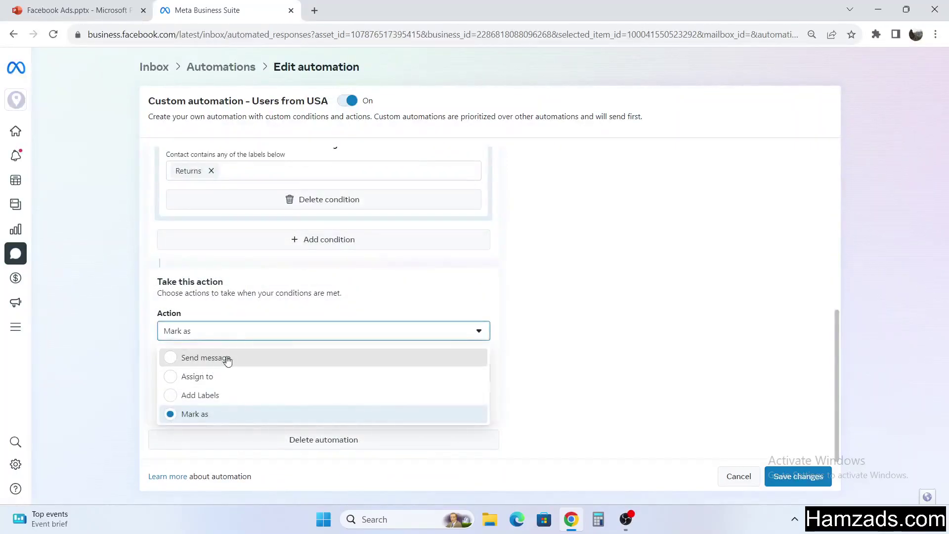
{"action": "left_click", "coordinate": [226, 359]}
{"action": "scroll", "coordinate": [238, 382], "scroll_direction": "down", "scroll_amount": 2}
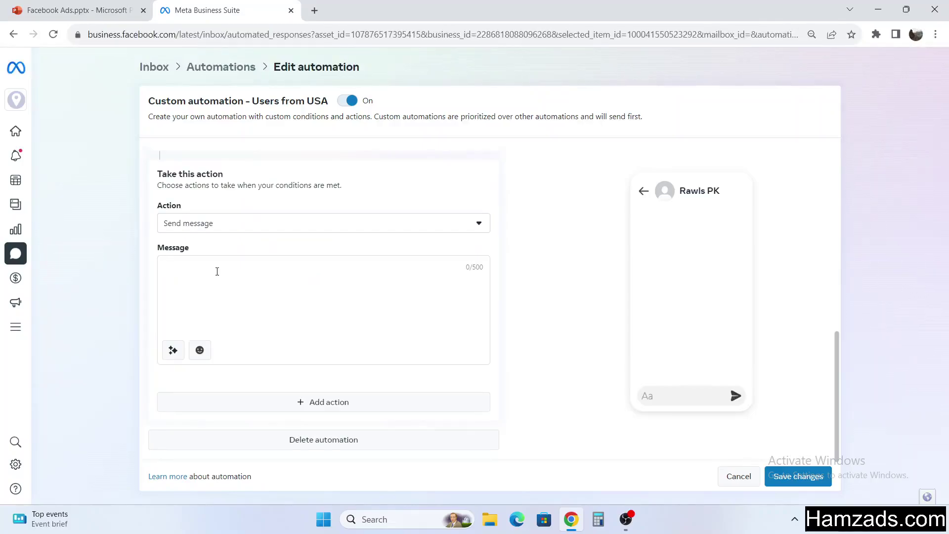
Review the "Labels" condition with its "Returns" label alongside the automation's "Send message" action
{"action": "left_click", "coordinate": [217, 271]}
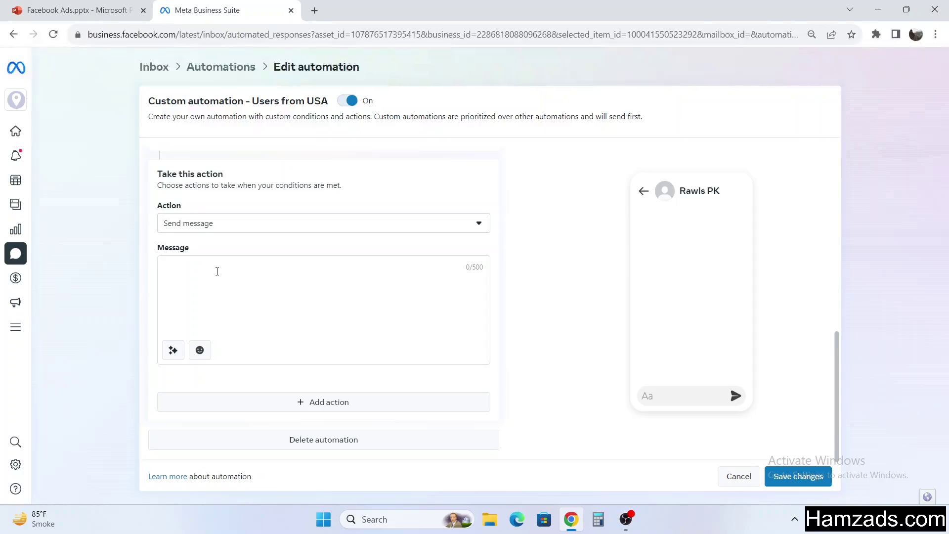
{"action": "scroll", "coordinate": [252, 218], "scroll_direction": "up", "scroll_amount": 5}
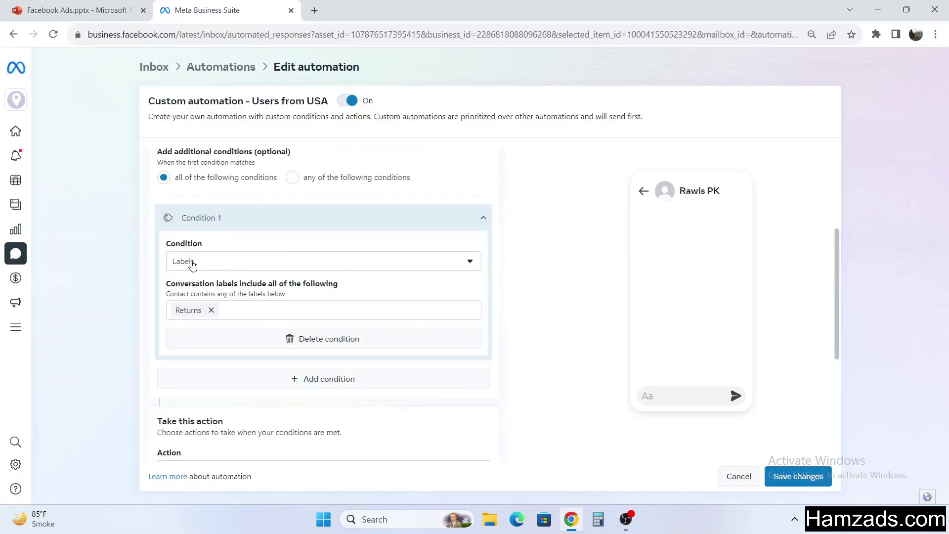
{"action": "left_click", "coordinate": [190, 261]}
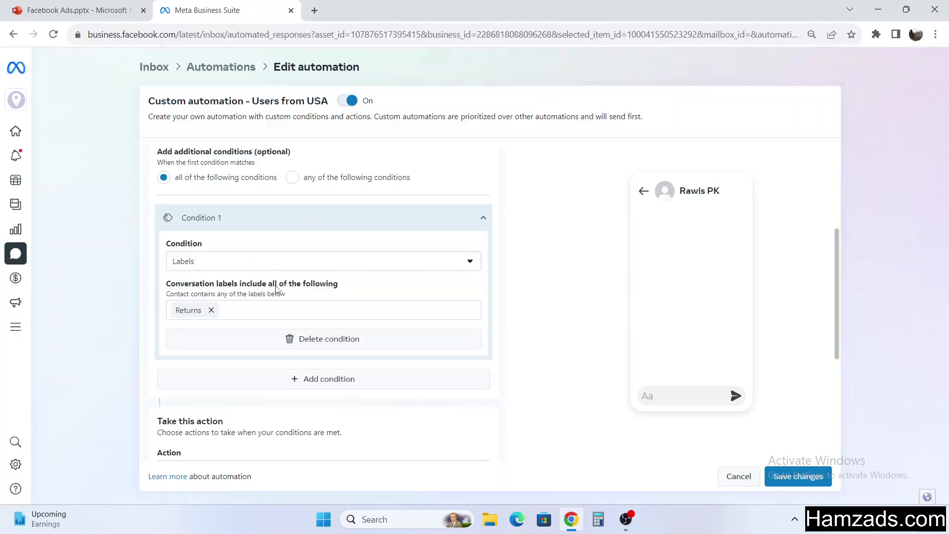
{"action": "scroll", "coordinate": [286, 269], "scroll_direction": "down", "scroll_amount": 2}
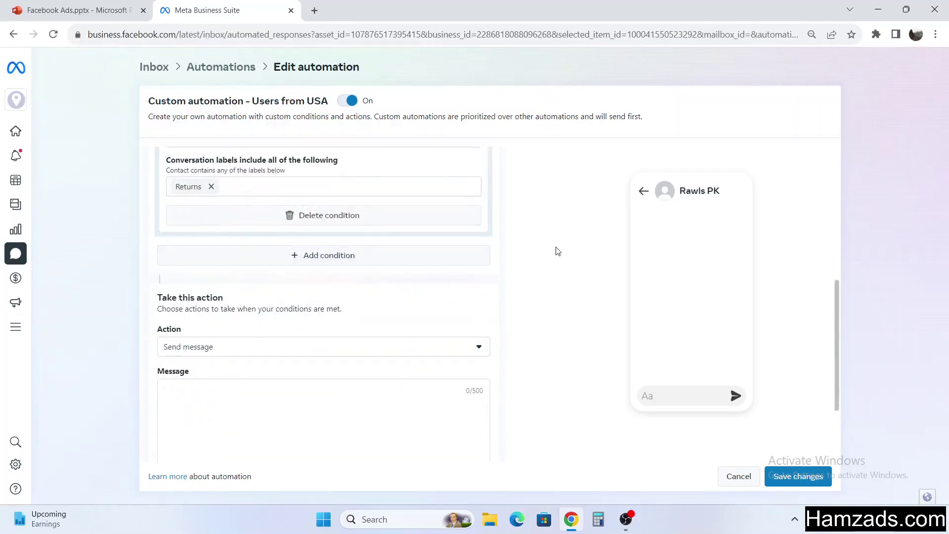
{"action": "scroll", "coordinate": [558, 251], "scroll_direction": "up", "scroll_amount": 2}
{"action": "scroll", "coordinate": [514, 227], "scroll_direction": "down", "scroll_amount": 3}
{"action": "scroll", "coordinate": [408, 250], "scroll_direction": "up", "scroll_amount": 2}
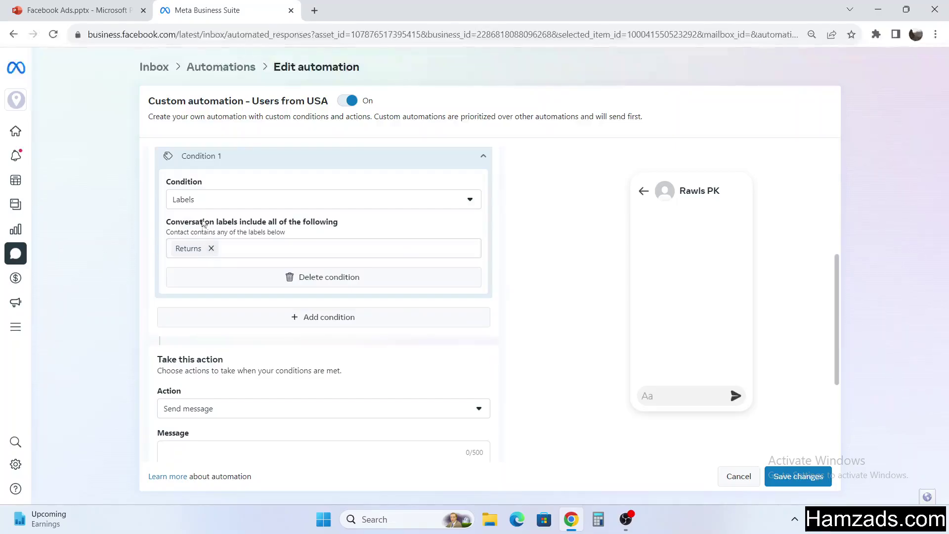
{"action": "scroll", "coordinate": [191, 254], "scroll_direction": "down", "scroll_amount": 3}
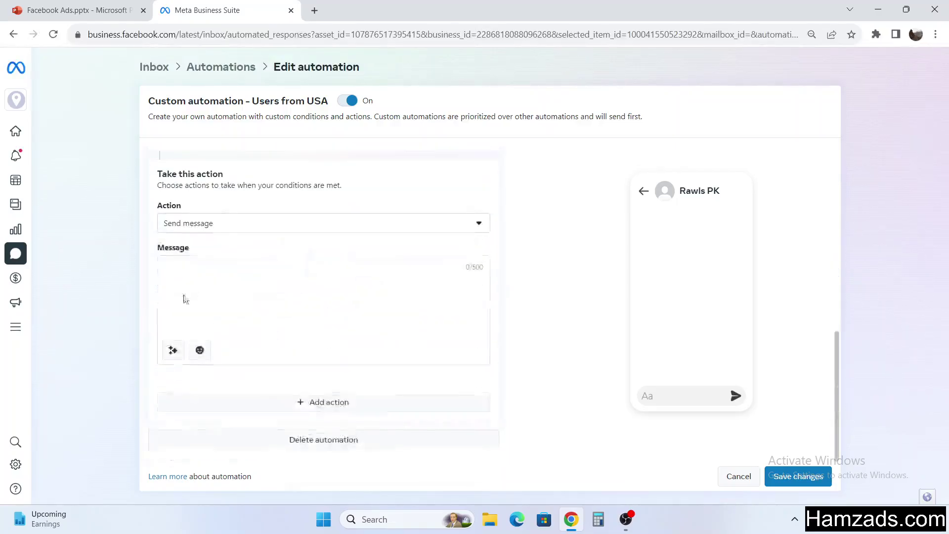
Change the automation's action to "Assign to" and assign conversations to specific people, selecting the individual team member rather than the system user
{"action": "left_click", "coordinate": [221, 228]}
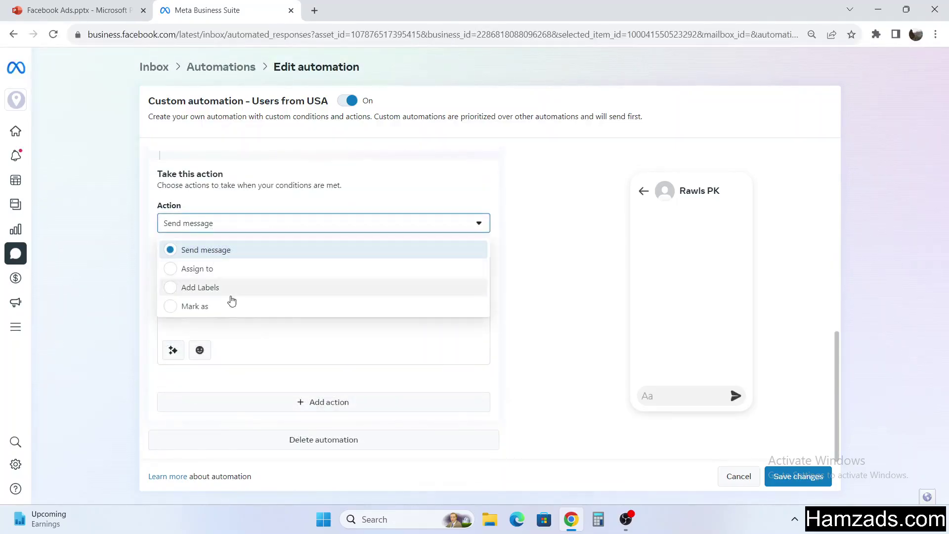
{"action": "left_click", "coordinate": [228, 270]}
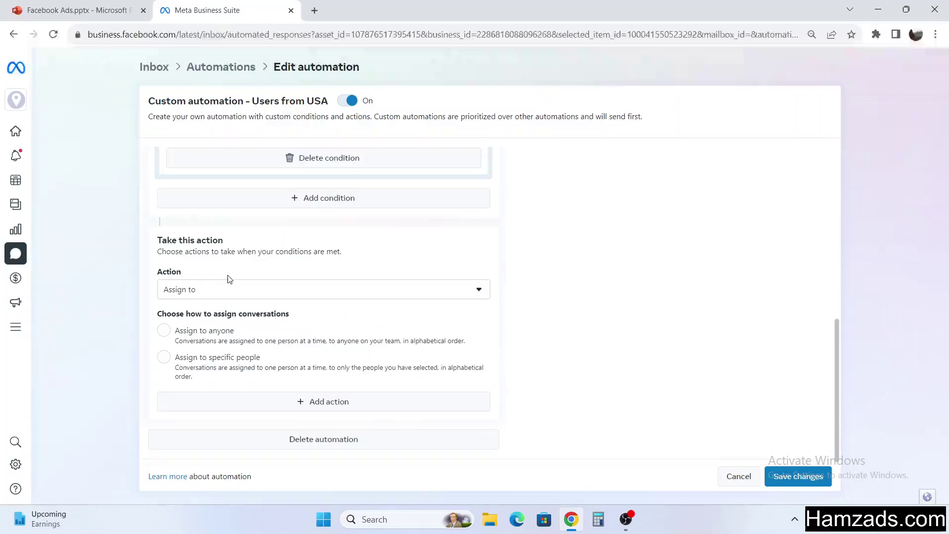
{"action": "left_click", "coordinate": [183, 358]}
{"action": "left_click", "coordinate": [262, 396]}
{"action": "left_click", "coordinate": [237, 369]}
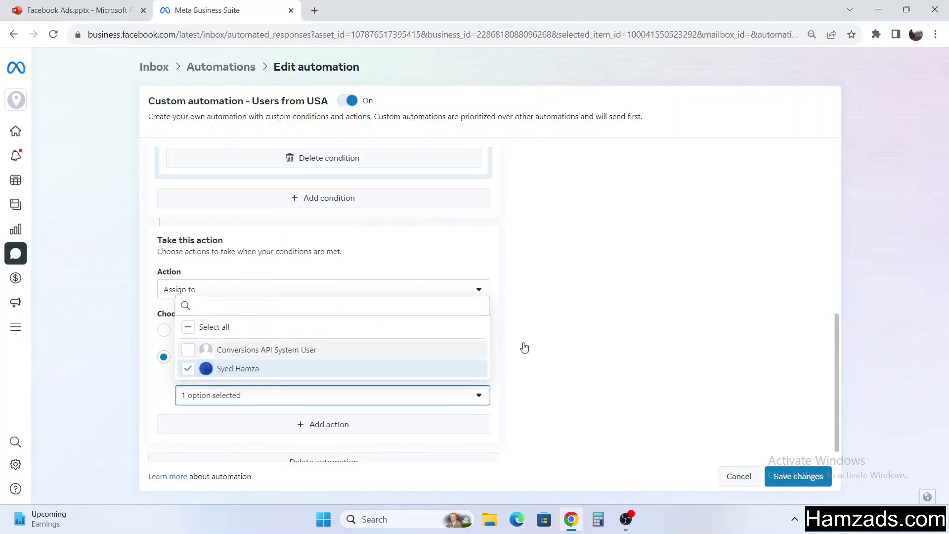
{"action": "left_click", "coordinate": [542, 337]}
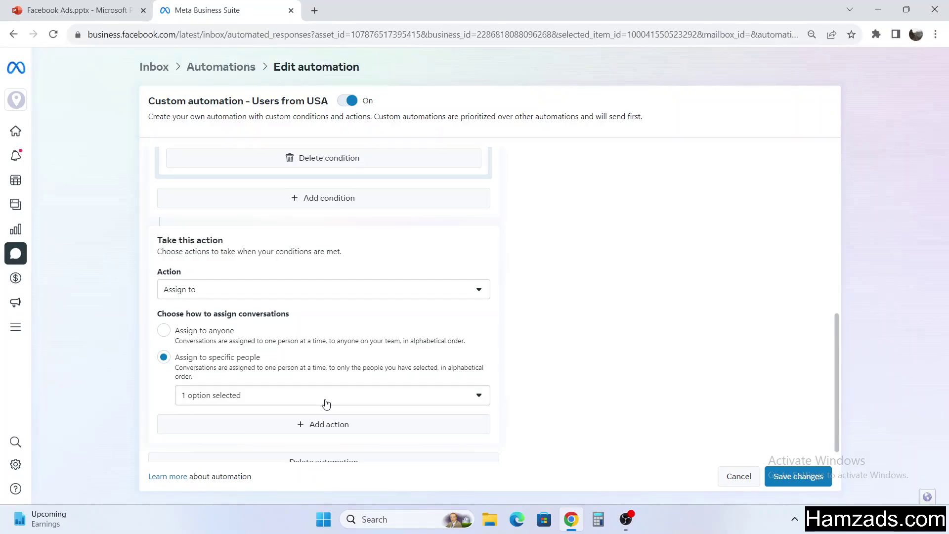
Change Condition 1 to "Message status" and set it to match messages marked as "Done"
{"action": "scroll", "coordinate": [411, 381], "scroll_direction": "up", "scroll_amount": 5}
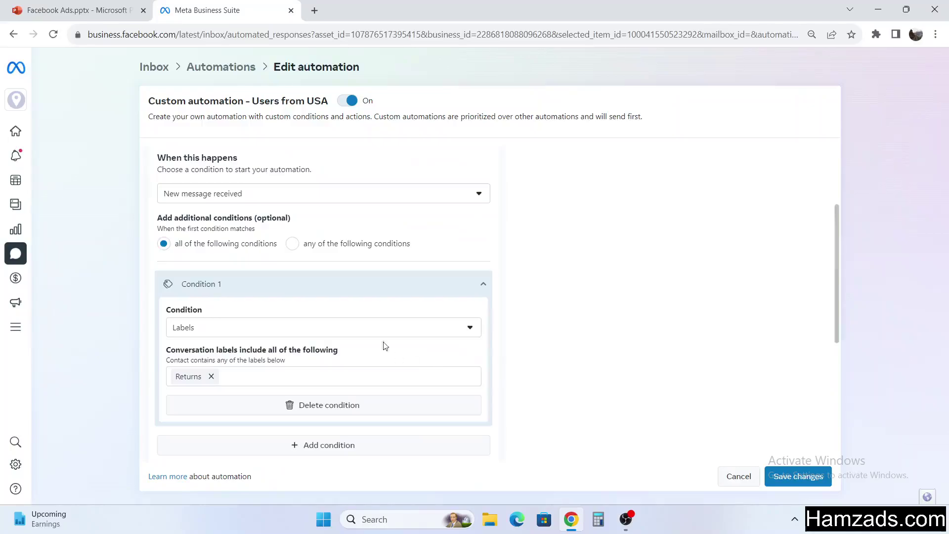
{"action": "left_click", "coordinate": [262, 327]}
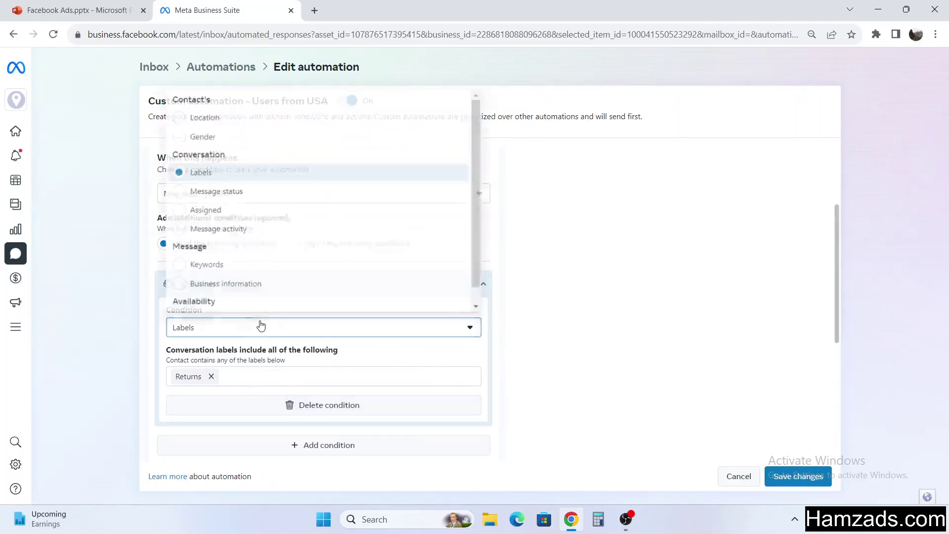
{"action": "left_click", "coordinate": [239, 191]}
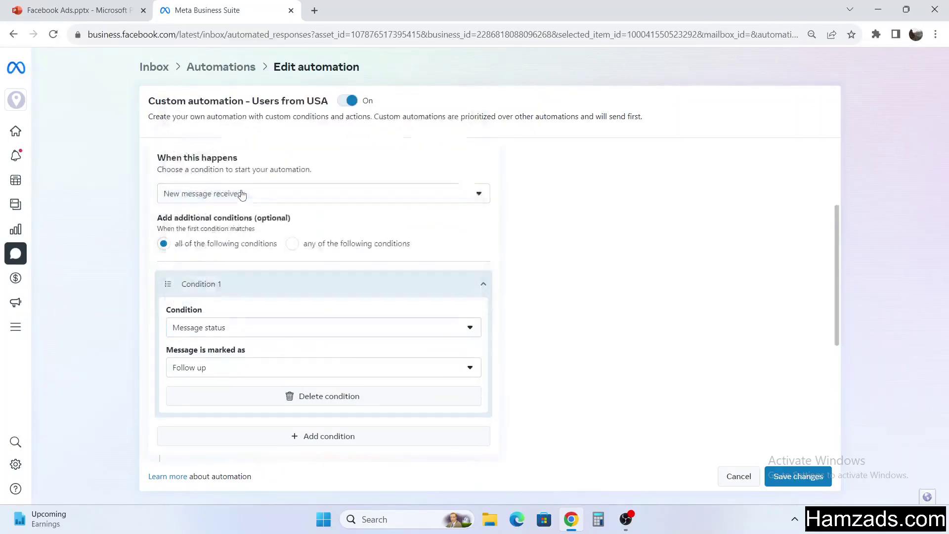
{"action": "scroll", "coordinate": [247, 361], "scroll_direction": "down", "scroll_amount": 4}
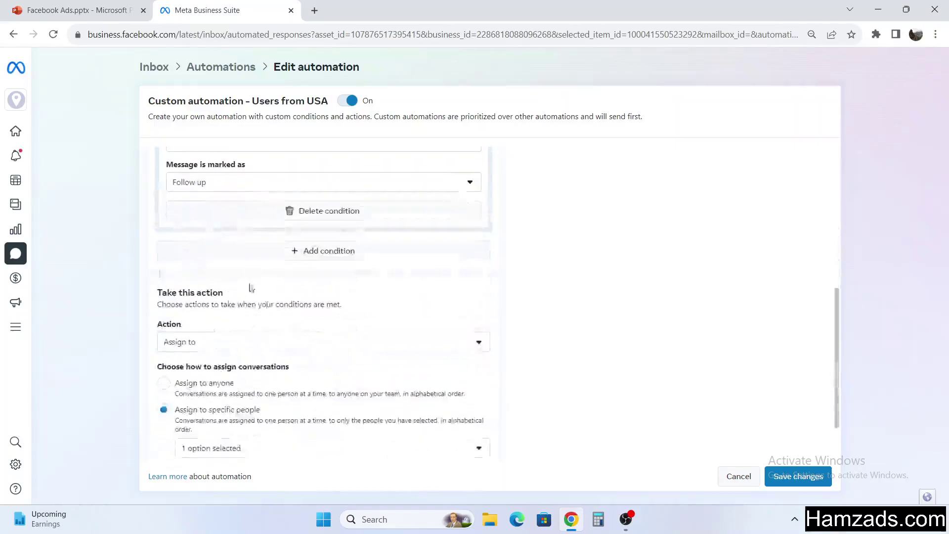
{"action": "scroll", "coordinate": [250, 284], "scroll_direction": "up", "scroll_amount": 3}
{"action": "left_click", "coordinate": [248, 272]}
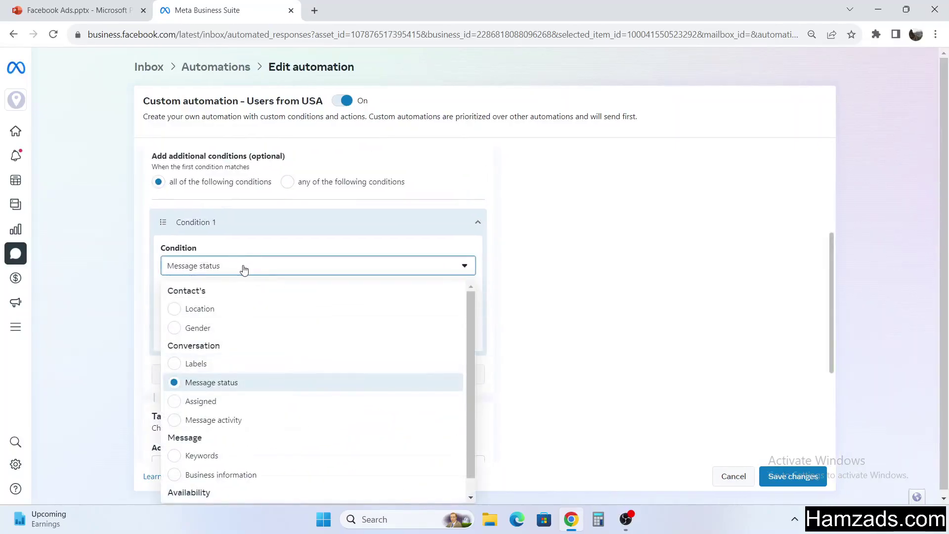
{"action": "left_click", "coordinate": [244, 269]}
{"action": "left_click", "coordinate": [231, 307]}
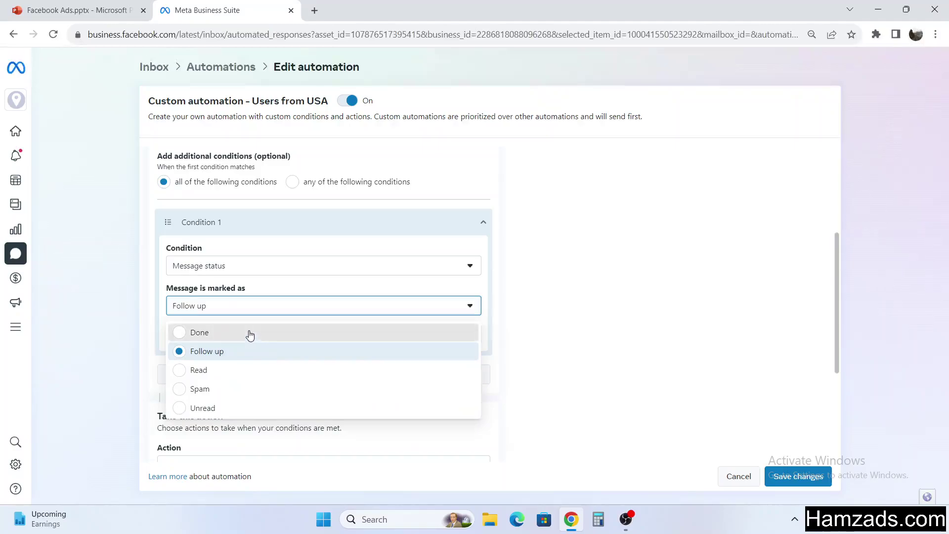
{"action": "left_click", "coordinate": [250, 336]}
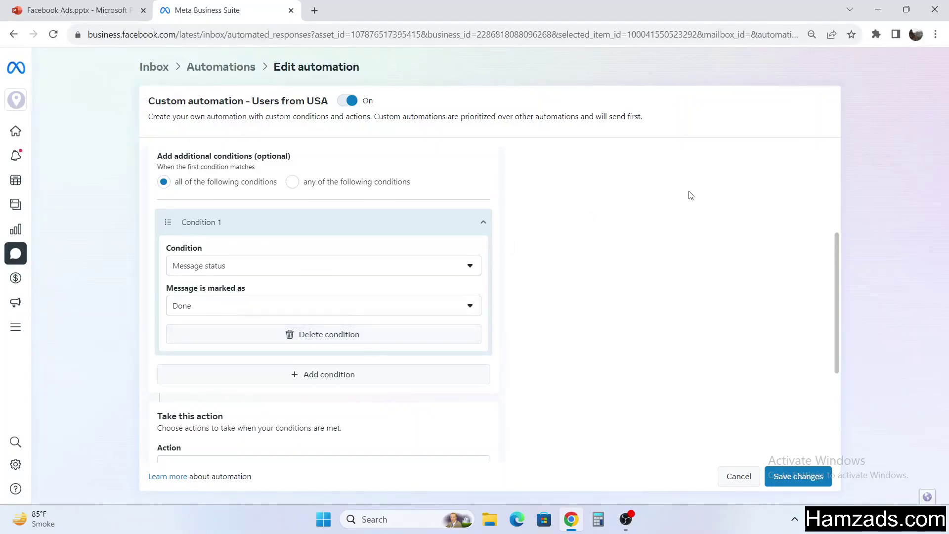
Change the automation's action to "Mark as" and set its thread management option to "Mark as follow up"
{"action": "scroll", "coordinate": [691, 196], "scroll_direction": "up", "scroll_amount": 3}
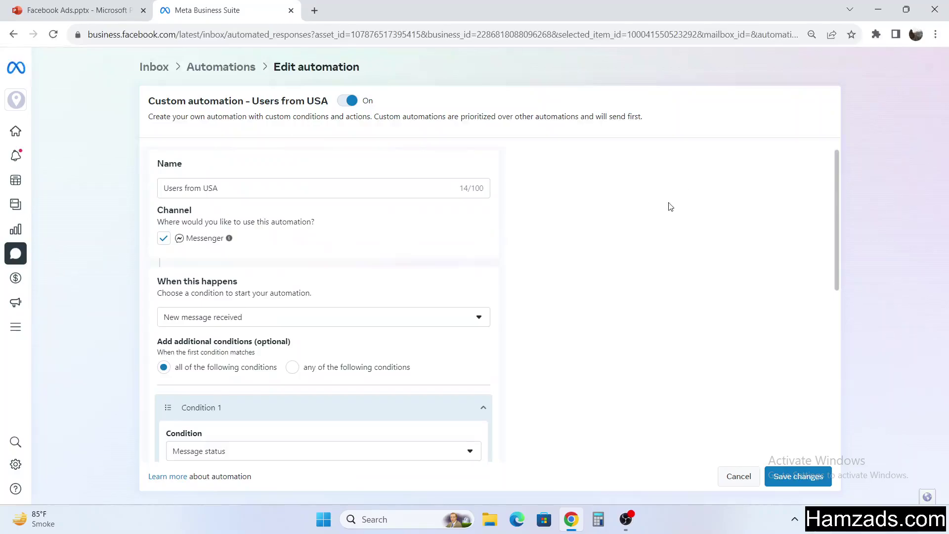
{"action": "scroll", "coordinate": [668, 206], "scroll_direction": "down", "scroll_amount": 6}
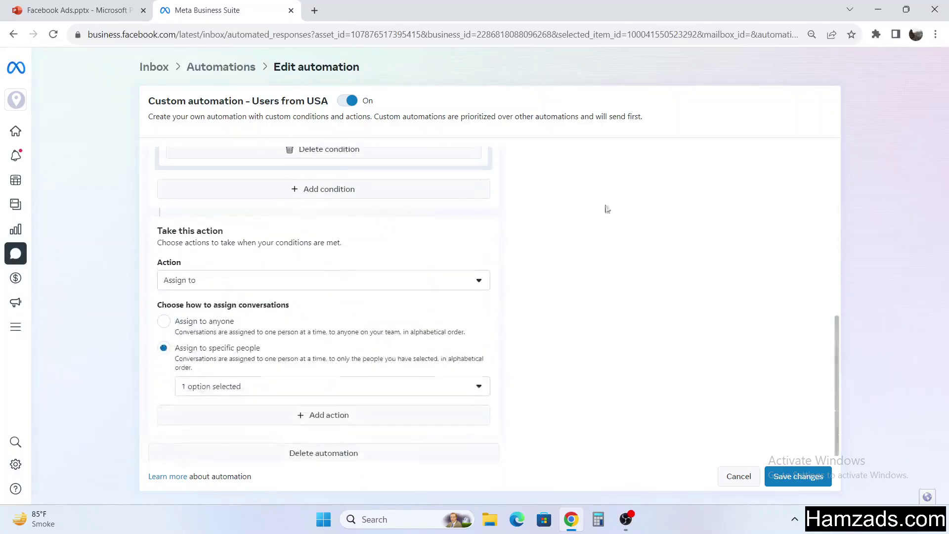
{"action": "left_click", "coordinate": [303, 277]}
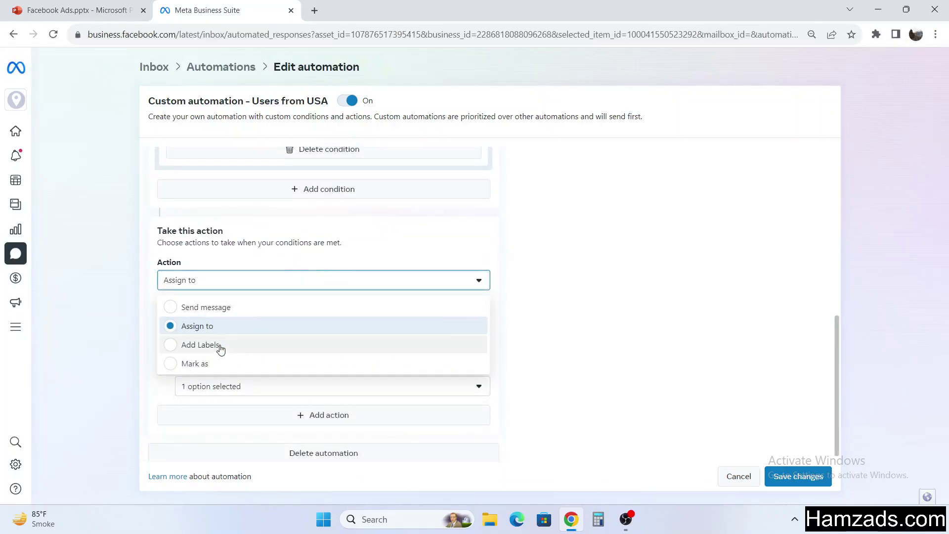
{"action": "left_click", "coordinate": [197, 364]}
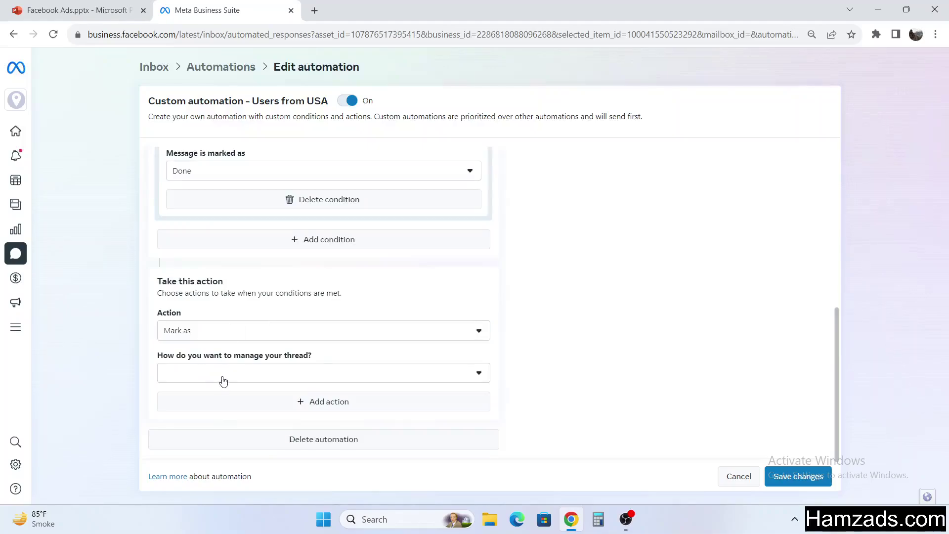
{"action": "left_click", "coordinate": [223, 376]}
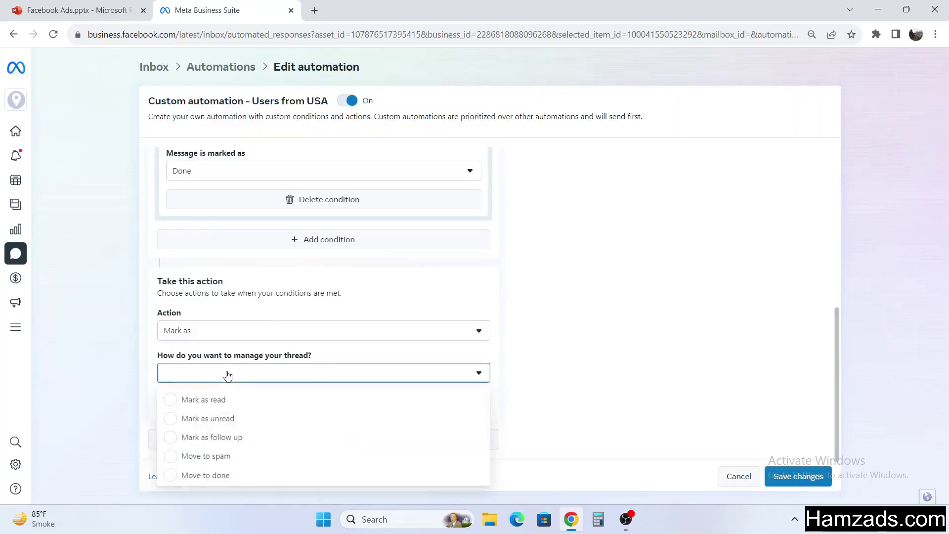
{"action": "left_click", "coordinate": [233, 440]}
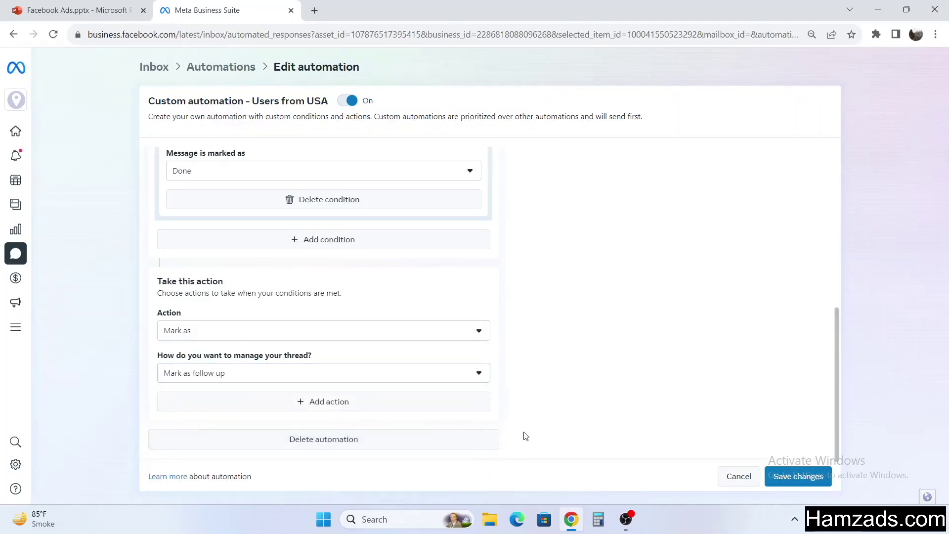
{"action": "left_click", "coordinate": [205, 331]}
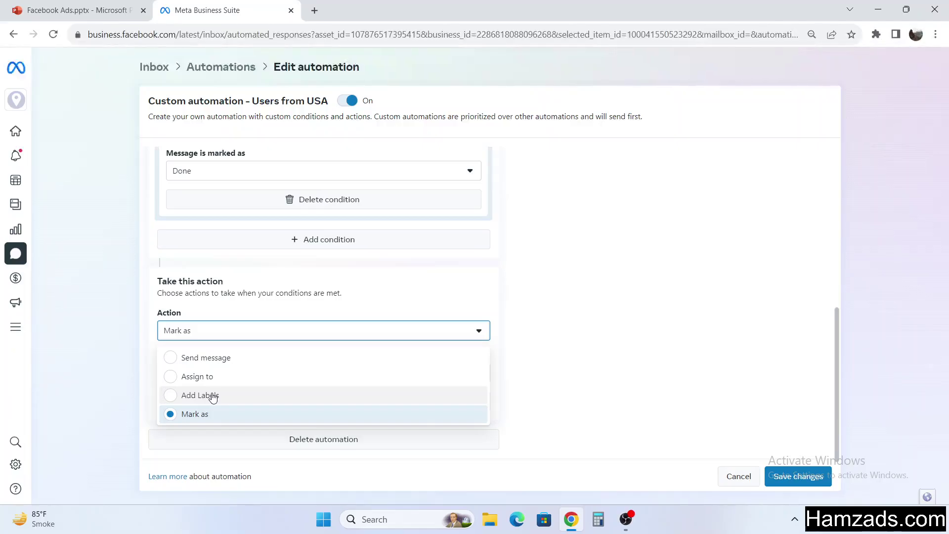
{"action": "left_click", "coordinate": [529, 303]}
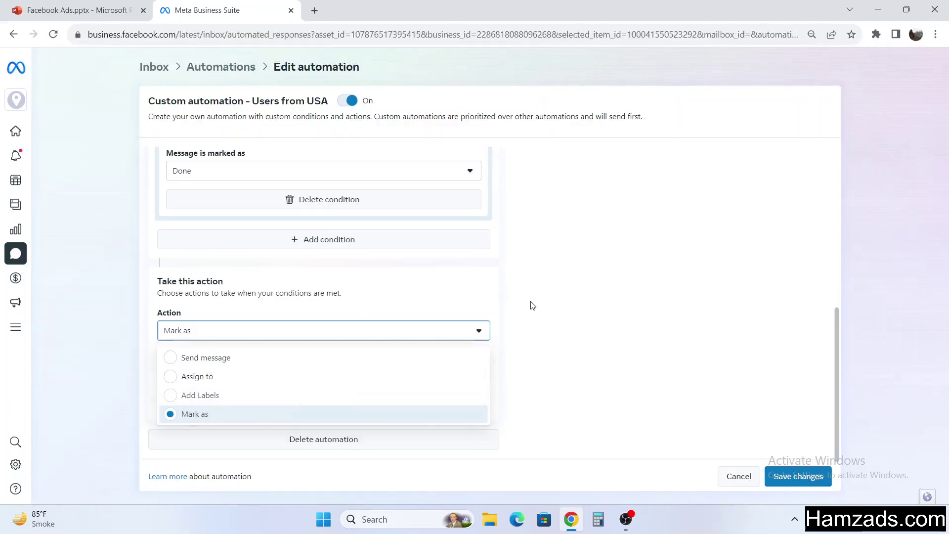
Change Condition 1 to "Assigned" and choose the individual team member as the person the conversation is assigned to
{"action": "scroll", "coordinate": [532, 305], "scroll_direction": "up", "scroll_amount": 4}
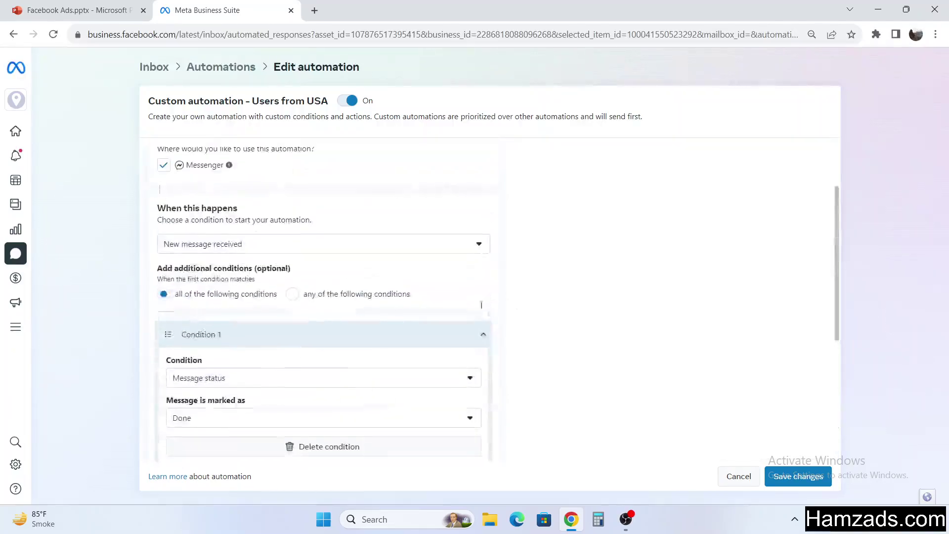
{"action": "left_click", "coordinate": [240, 376]}
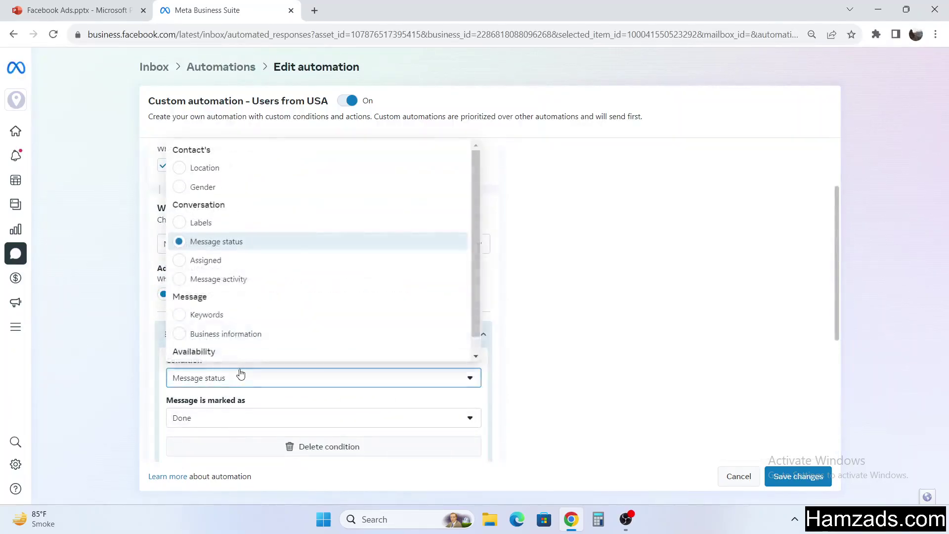
{"action": "left_click", "coordinate": [243, 261]}
{"action": "scroll", "coordinate": [767, 352], "scroll_direction": "down", "scroll_amount": 3}
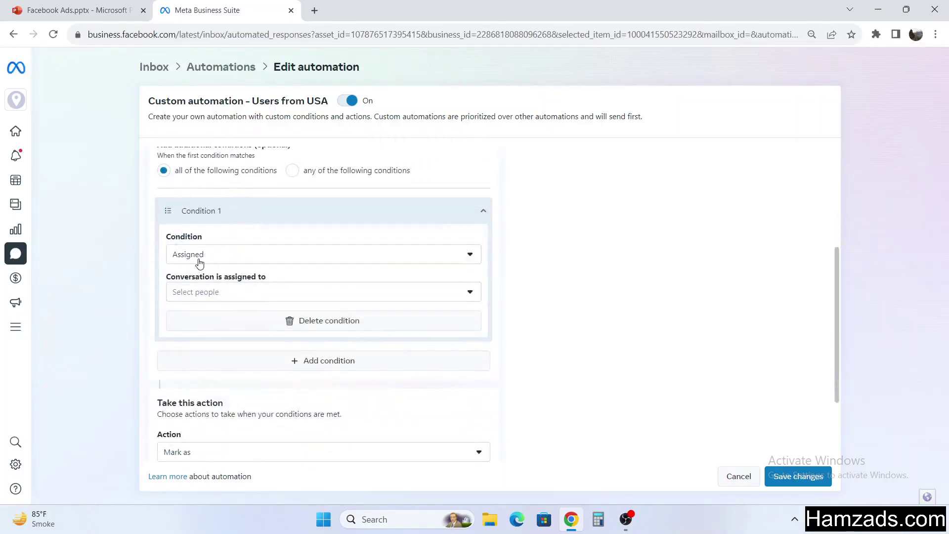
{"action": "scroll", "coordinate": [214, 233], "scroll_direction": "up", "scroll_amount": 3}
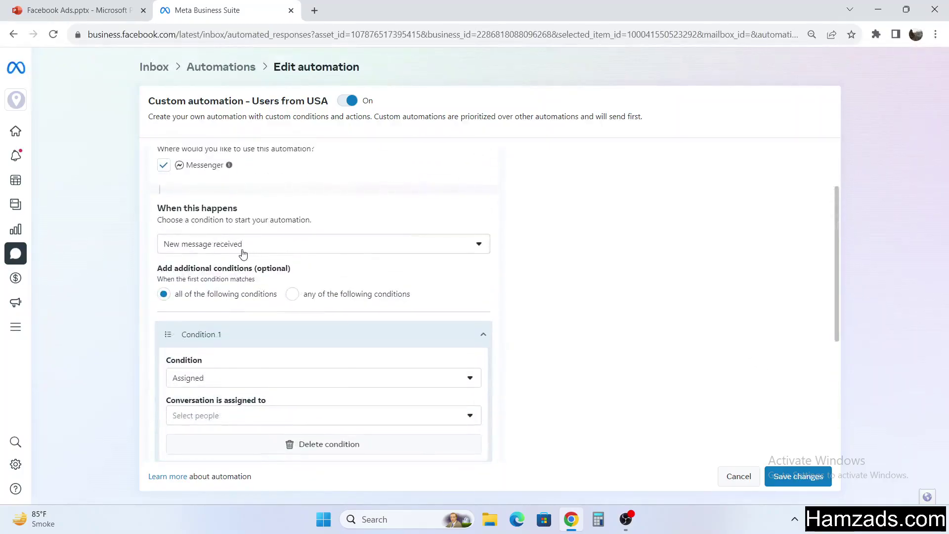
{"action": "left_click_drag", "start_coordinate": [242, 253], "coordinate": [146, 253]}
{"action": "scroll", "coordinate": [628, 331], "scroll_direction": "down", "scroll_amount": 4}
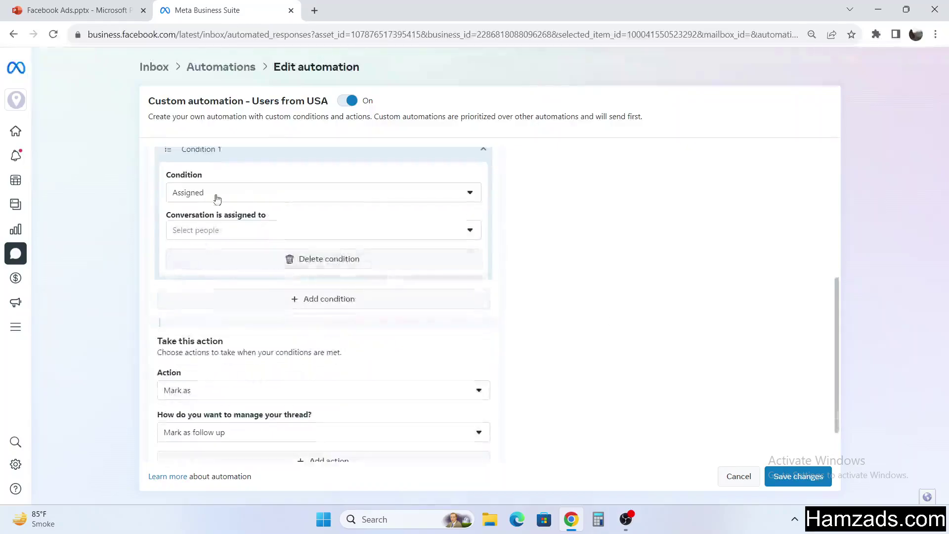
{"action": "left_click", "coordinate": [233, 233]}
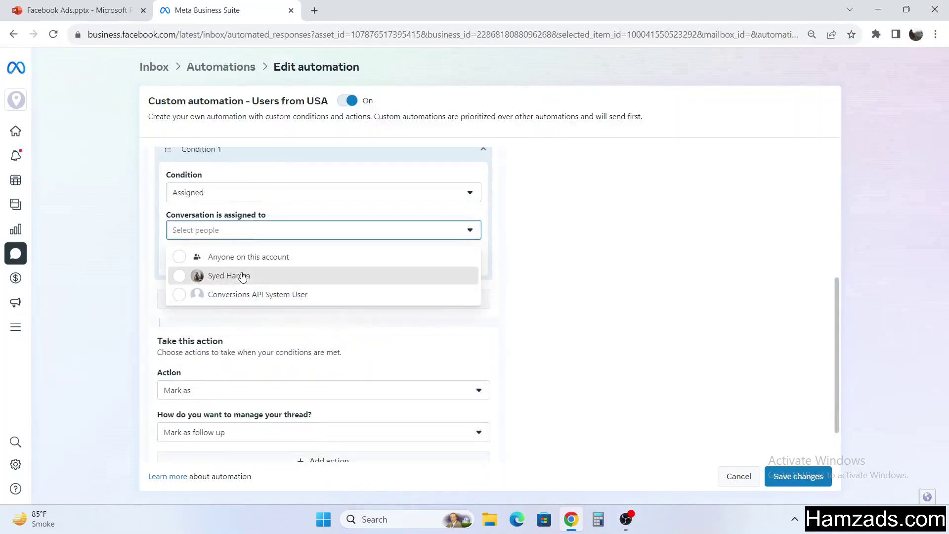
{"action": "left_click", "coordinate": [244, 275]}
Change the automation's action for conversations assigned to the team member to "Send message"
{"action": "scroll", "coordinate": [620, 316], "scroll_direction": "down", "scroll_amount": 1}
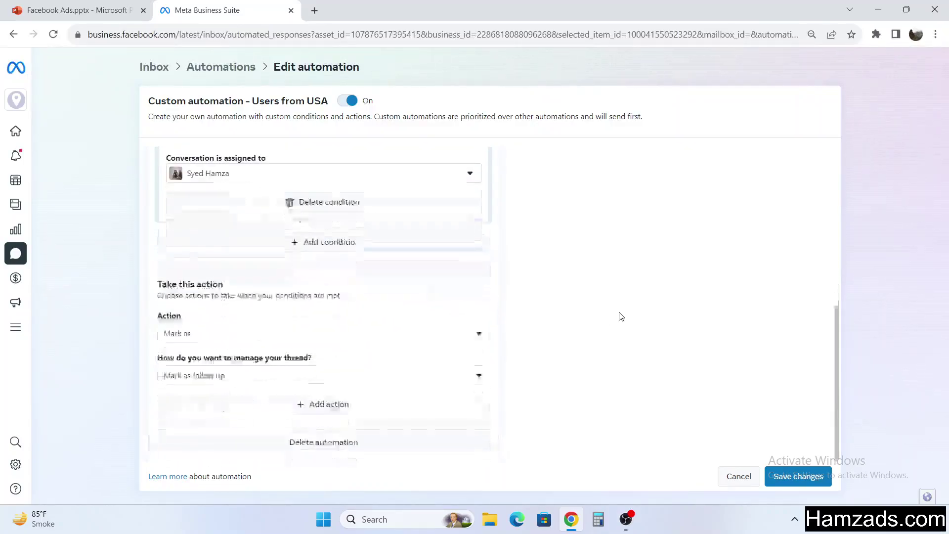
{"action": "left_click", "coordinate": [238, 330]}
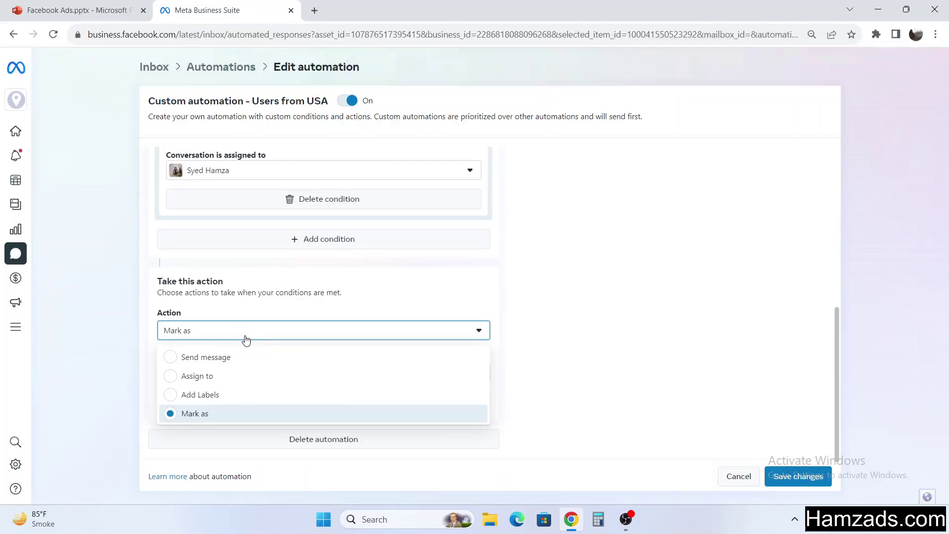
{"action": "left_click", "coordinate": [227, 358]}
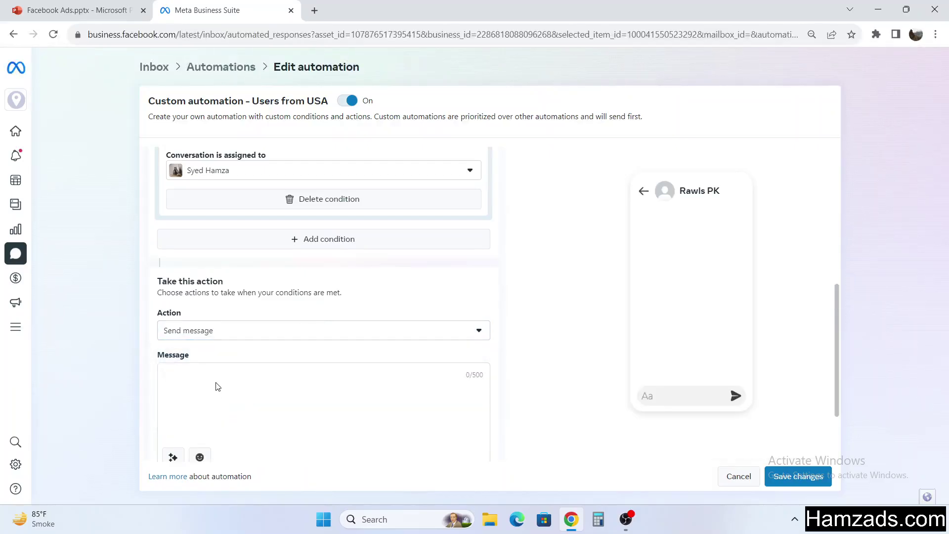
{"action": "scroll", "coordinate": [326, 332], "scroll_direction": "up", "scroll_amount": 2}
{"action": "scroll", "coordinate": [321, 329], "scroll_direction": "up", "scroll_amount": 3}
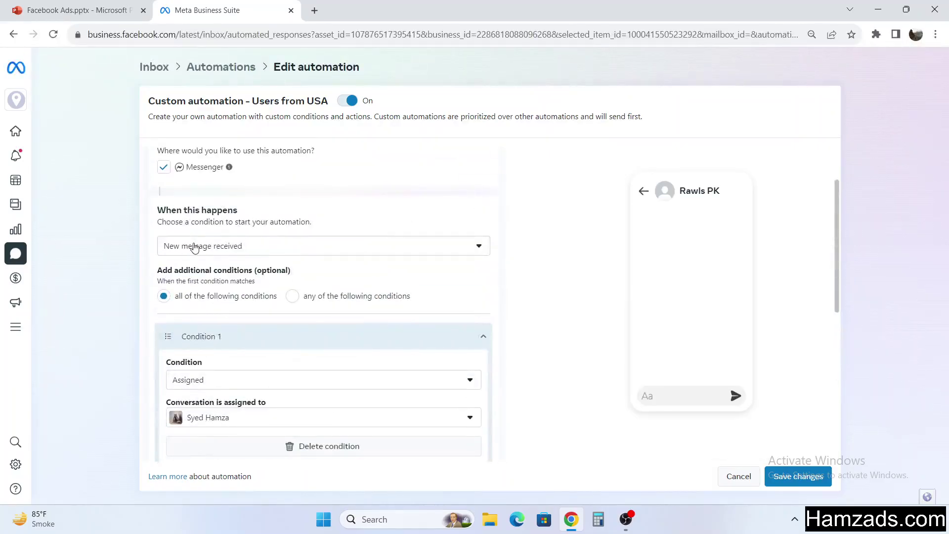
Write the automated message telling contacts their chat is assigned to the named finance admin, who will get back to them as soon as possible
{"action": "scroll", "coordinate": [221, 379], "scroll_direction": "down", "scroll_amount": 1}
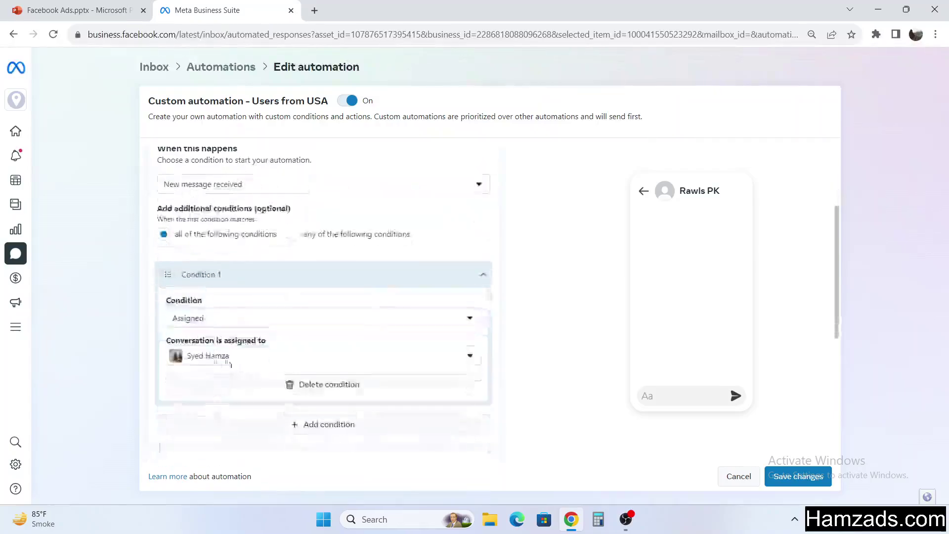
{"action": "scroll", "coordinate": [237, 348], "scroll_direction": "down", "scroll_amount": 3}
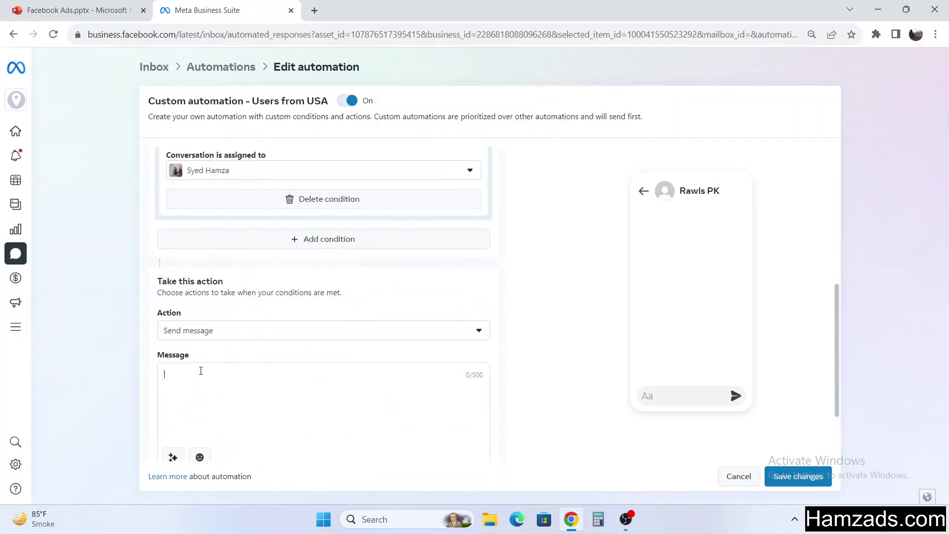
{"action": "type", "text": "yo"}
{"action": "key", "text": "BackSpace"}
{"action": "key", "text": "BackSpace"}
{"action": "type", "text": "Your"}
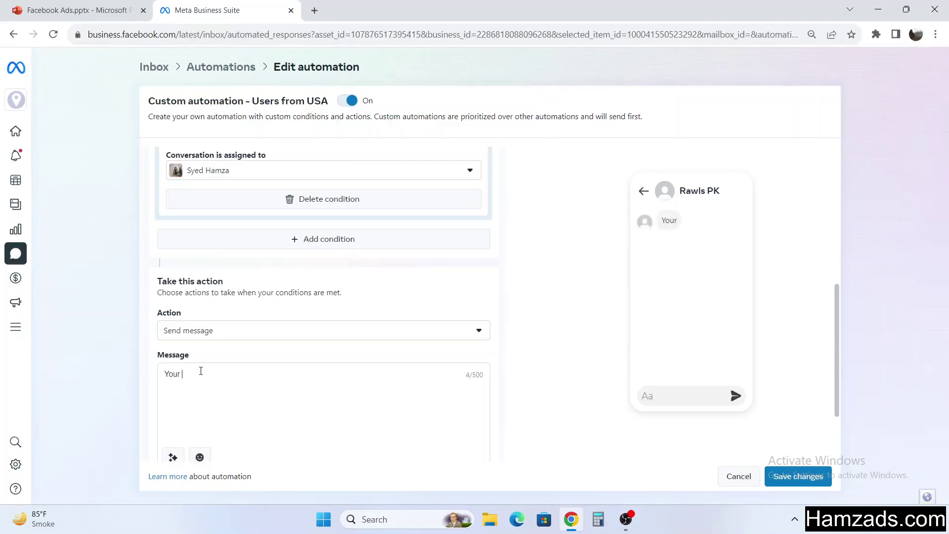
{"action": "type", "text": " chat is assig"}
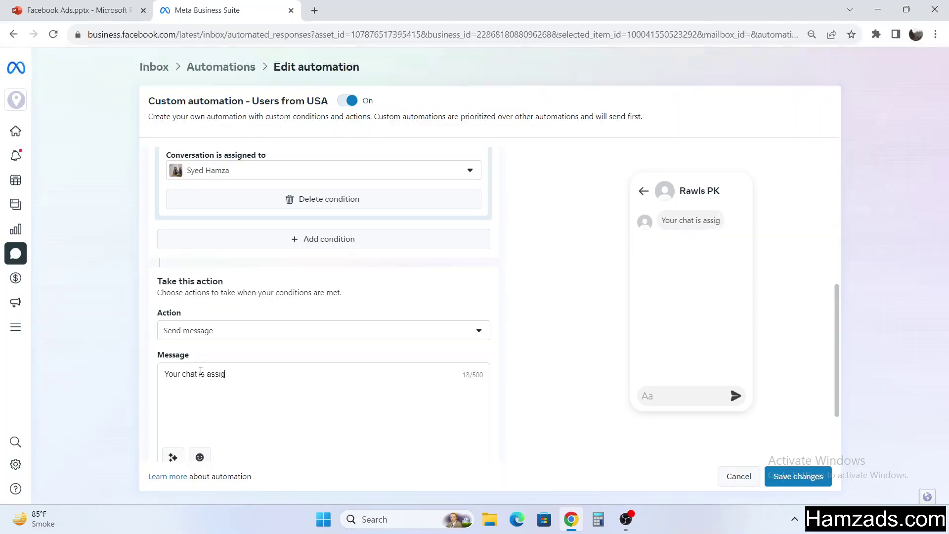
{"action": "type", "text": "ned to one"}
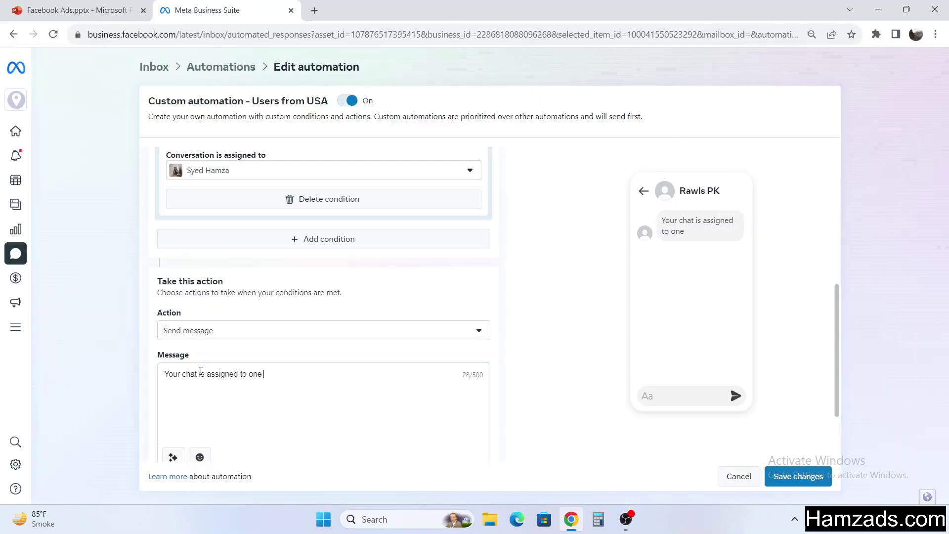
{"action": "type", "text": " of our finance admin Mr"}
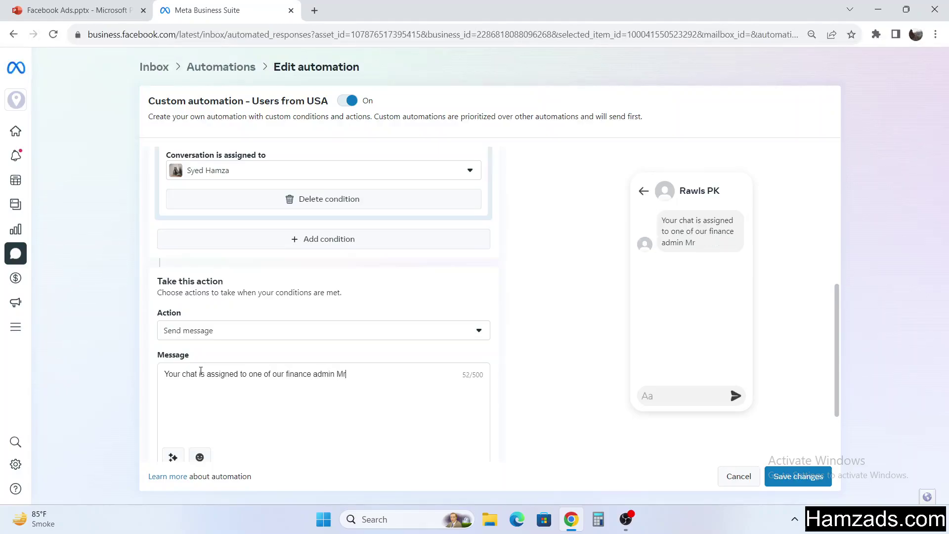
{"action": "type", "text": ". Hamza, he will e"}
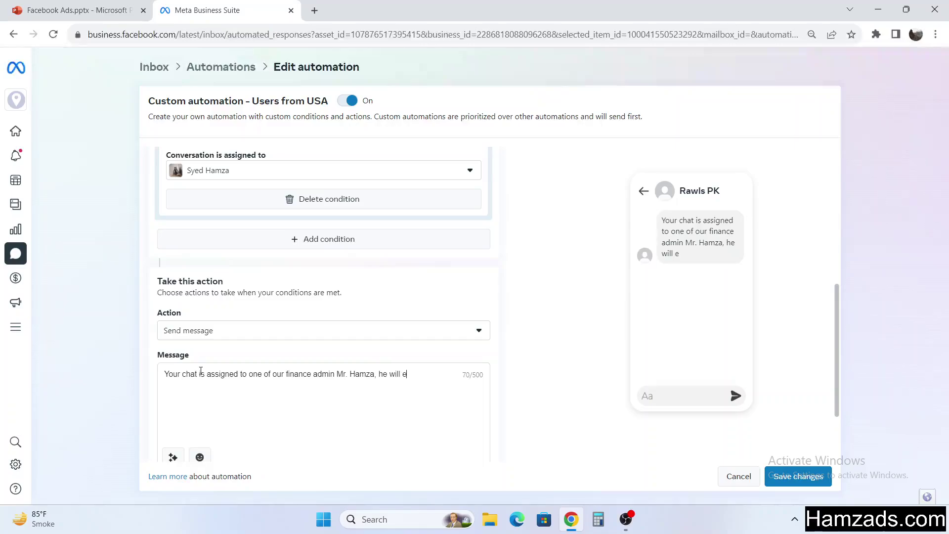
{"action": "key", "text": "BackSpace"}
{"action": "type", "text": "get back to you as sooo"}
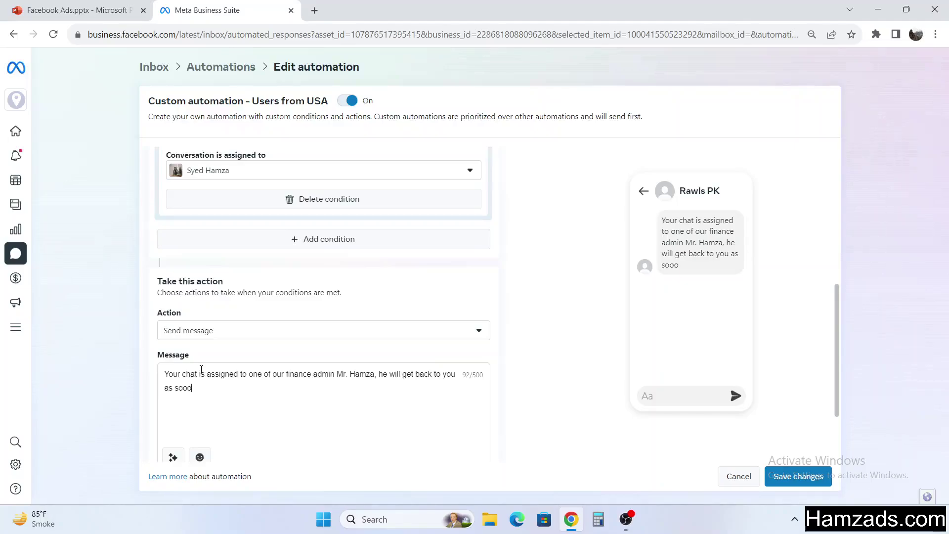
{"action": "key", "text": "BackSpace"}
{"action": "type", "text": "n as possiblke"}
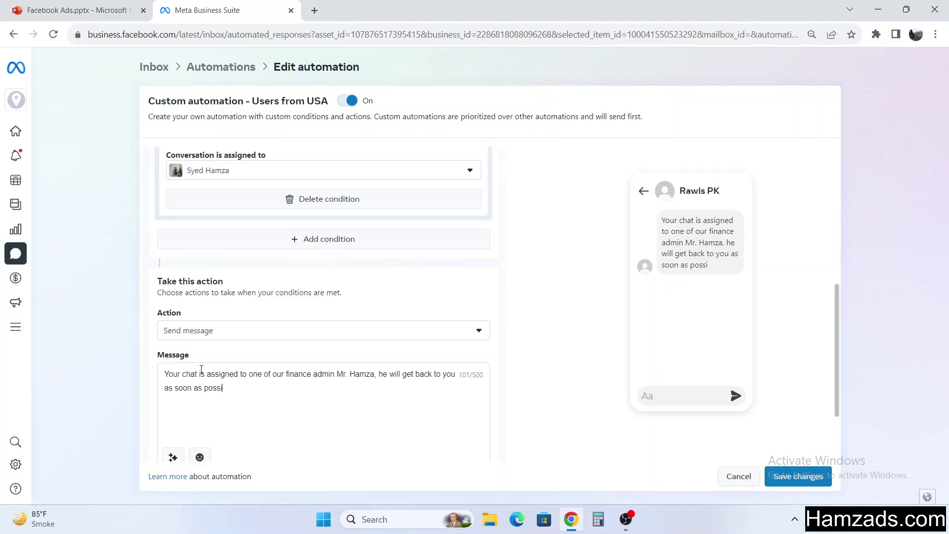
{"action": "key", "text": "BackSpace"}
{"action": "key", "text": "BackSpace"}
Review how the new-message trigger, the assigned-conversation condition and the send-message action work together in the automation
{"action": "scroll", "coordinate": [203, 365], "scroll_direction": "up", "scroll_amount": 2}
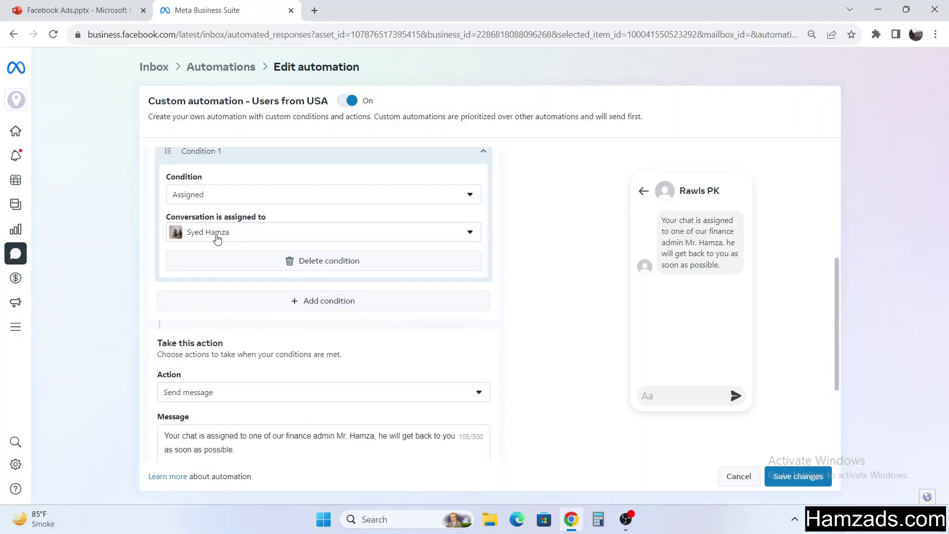
{"action": "scroll", "coordinate": [225, 232], "scroll_direction": "up", "scroll_amount": 3}
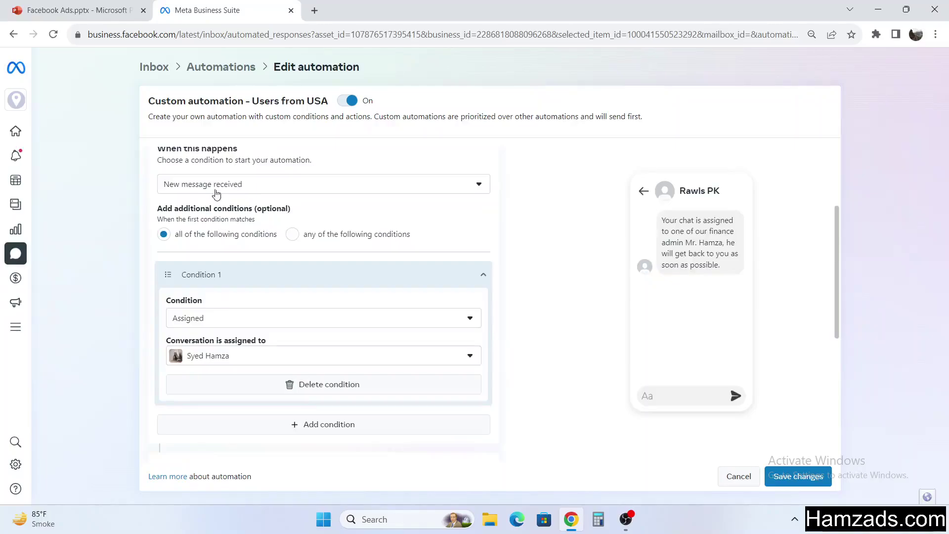
{"action": "left_click_drag", "start_coordinate": [242, 187], "coordinate": [144, 188]}
{"action": "left_click", "coordinate": [176, 304]}
{"action": "scroll", "coordinate": [229, 377], "scroll_direction": "down", "scroll_amount": 5}
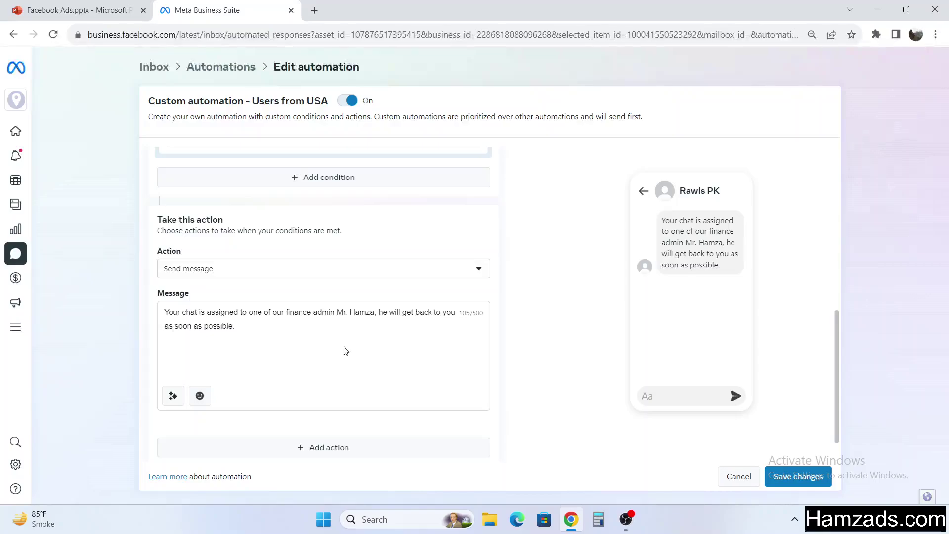
{"action": "scroll", "coordinate": [312, 338], "scroll_direction": "up", "scroll_amount": 10}
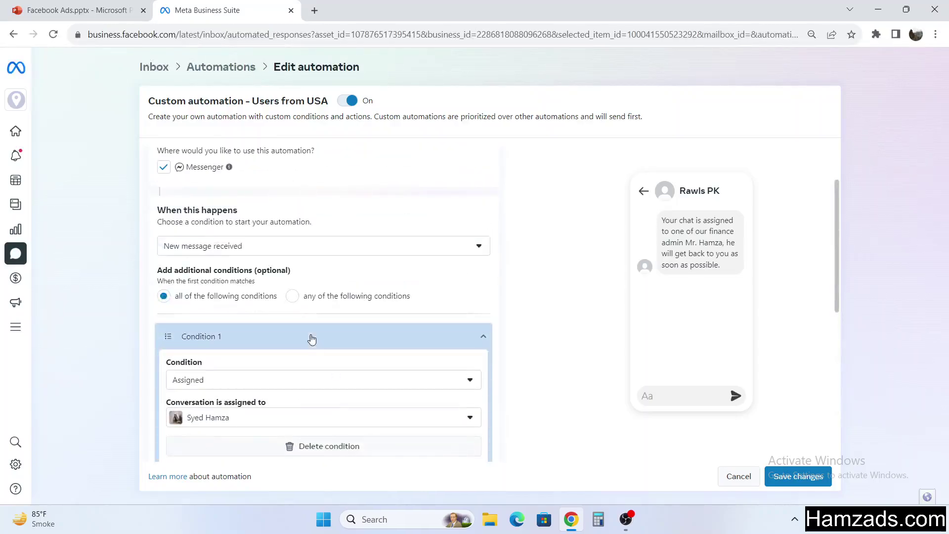
{"action": "scroll", "coordinate": [352, 291], "scroll_direction": "down", "scroll_amount": 5}
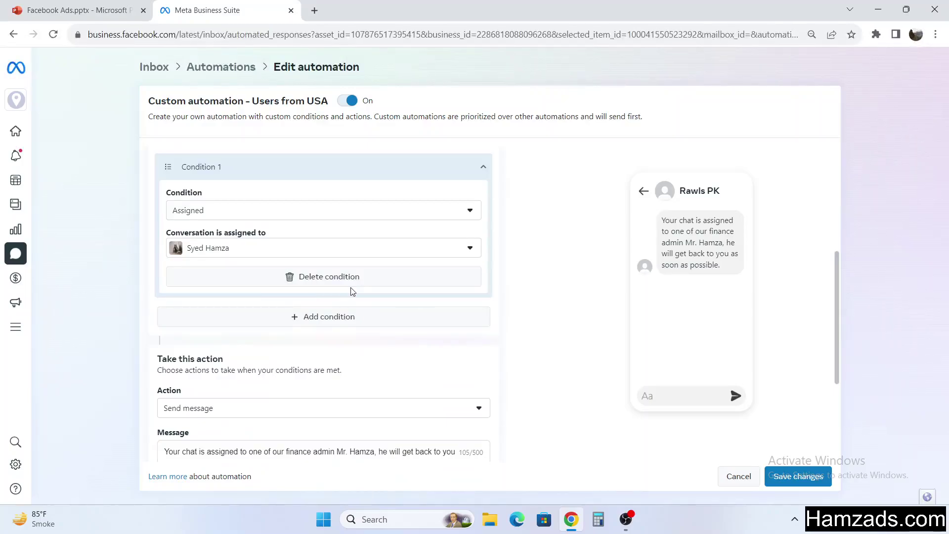
{"action": "scroll", "coordinate": [313, 305], "scroll_direction": "down", "scroll_amount": 1}
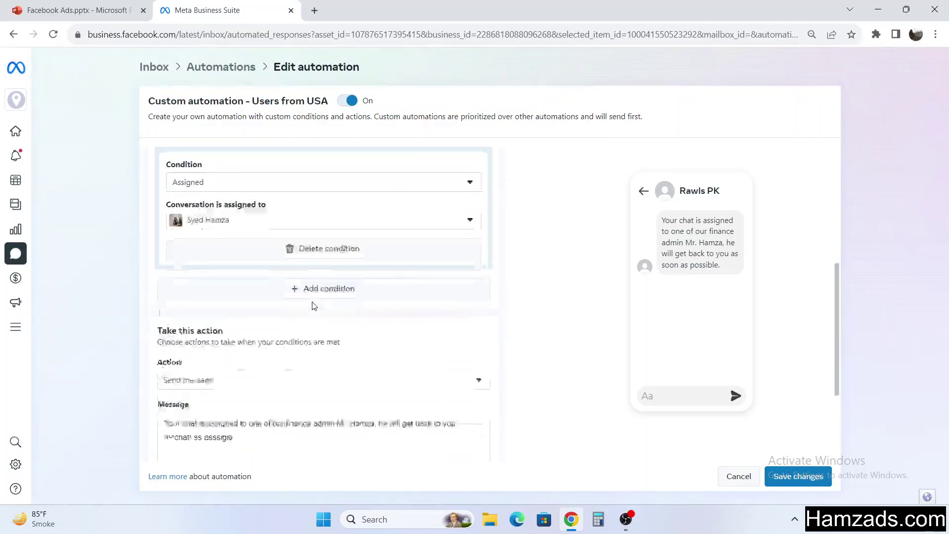
{"action": "scroll", "coordinate": [312, 305], "scroll_direction": "down", "scroll_amount": 3}
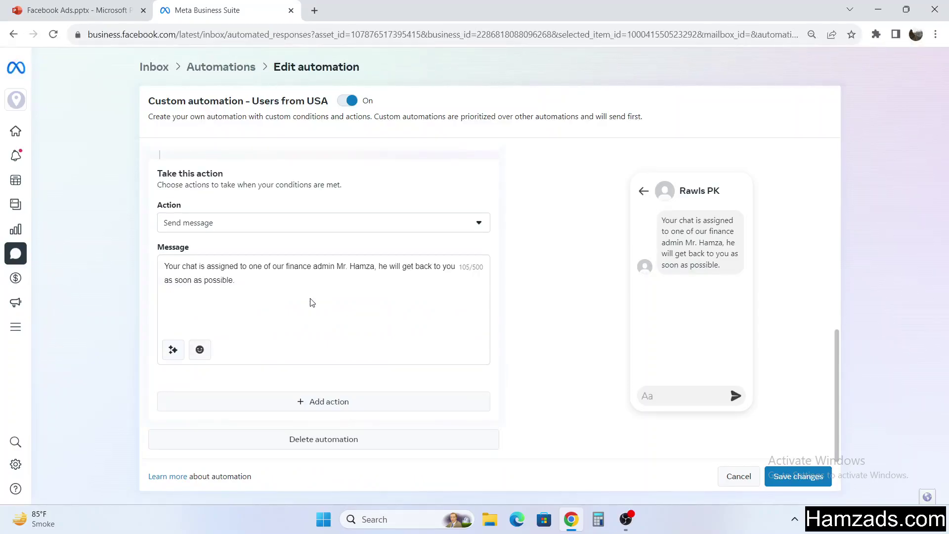
{"action": "left_click", "coordinate": [237, 220]}
Change Condition 1 to "Message activity" and look through the time options for the last message activity, keeping "6 hours ago"
{"action": "scroll", "coordinate": [282, 235], "scroll_direction": "up", "scroll_amount": 4}
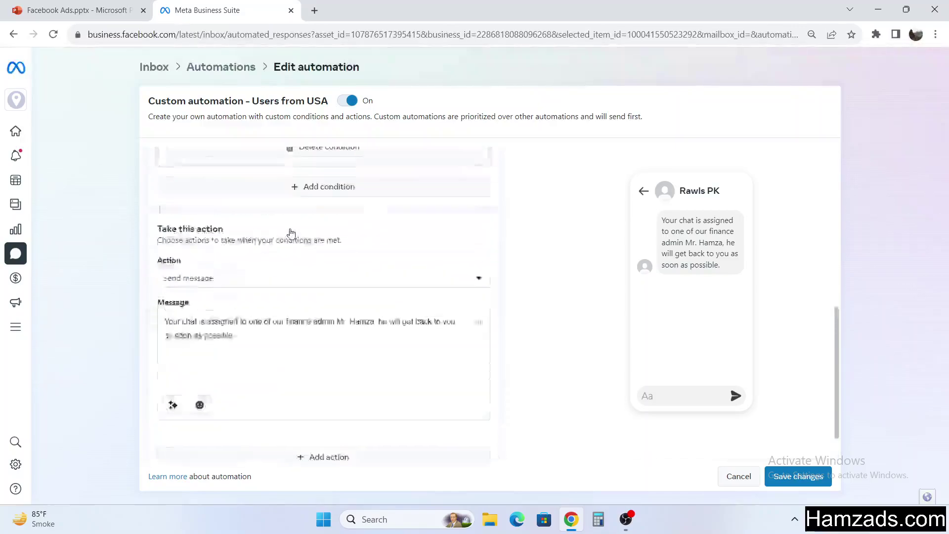
{"action": "left_click", "coordinate": [245, 214]}
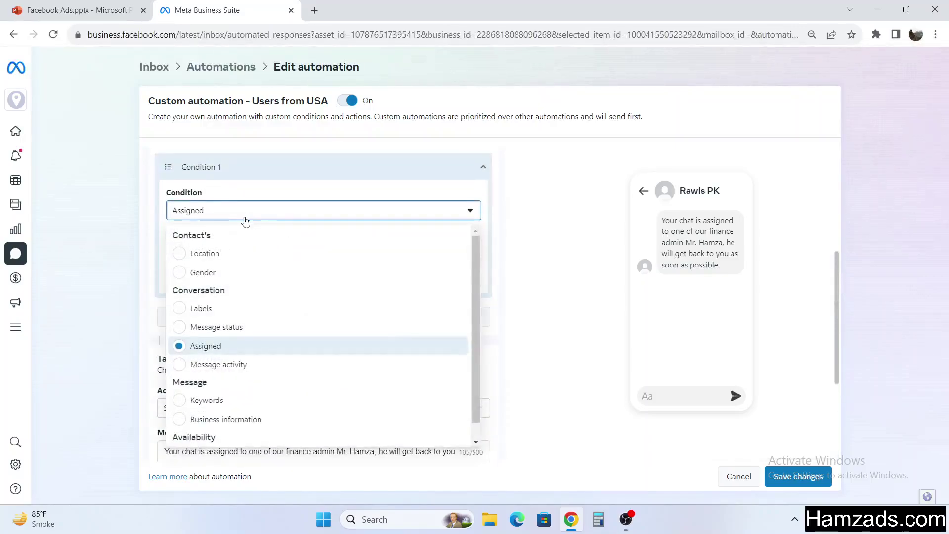
{"action": "left_click", "coordinate": [257, 366]}
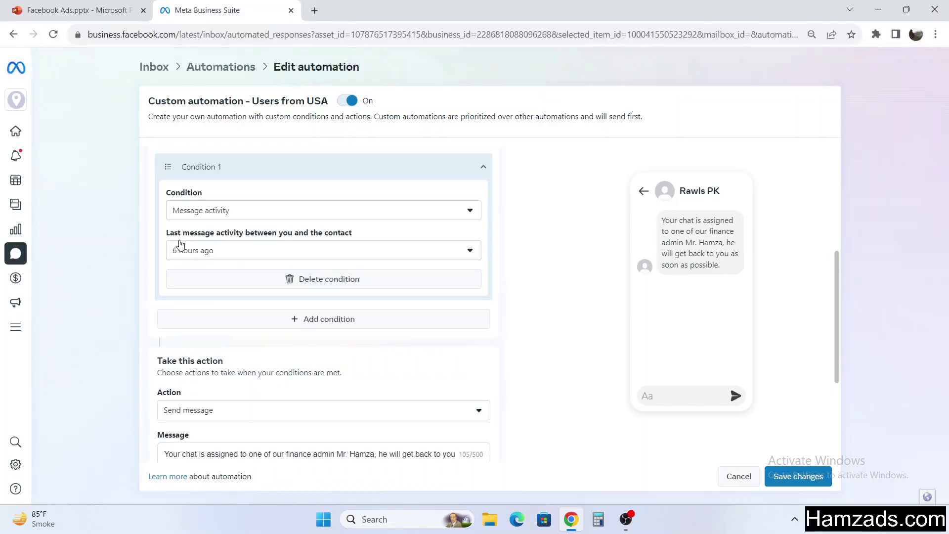
{"action": "left_click", "coordinate": [182, 250]}
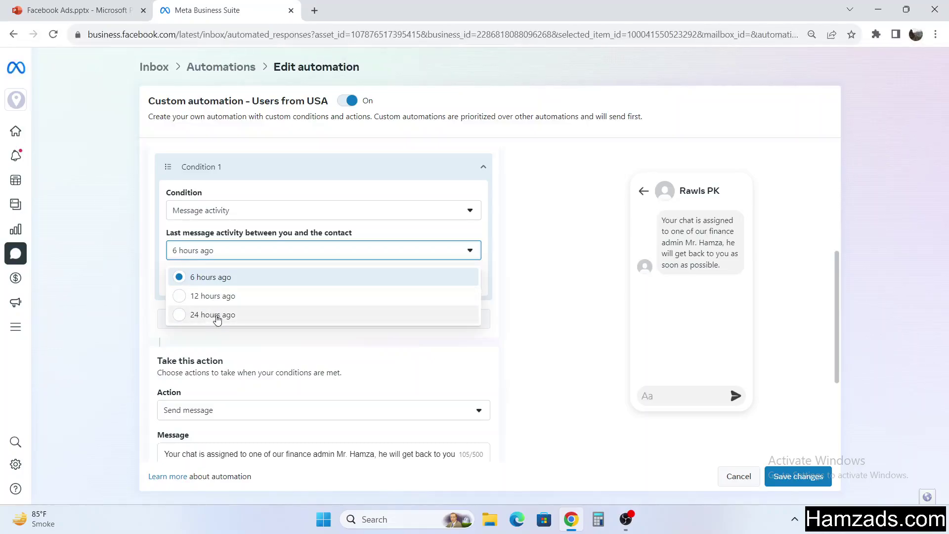
{"action": "left_click", "coordinate": [528, 299]}
Change the automation's action from "Send message" to "Mark as"
{"action": "scroll", "coordinate": [378, 262], "scroll_direction": "down", "scroll_amount": 3}
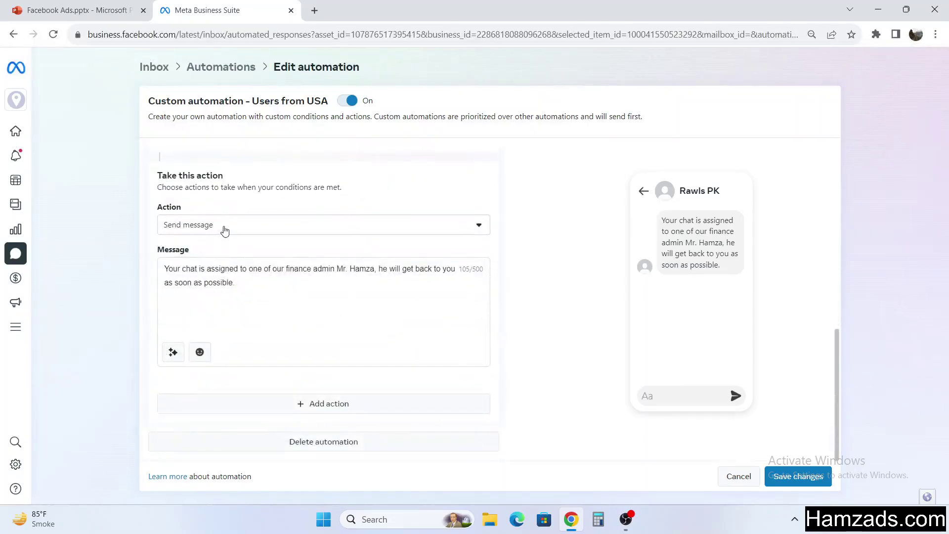
{"action": "left_click", "coordinate": [225, 228]}
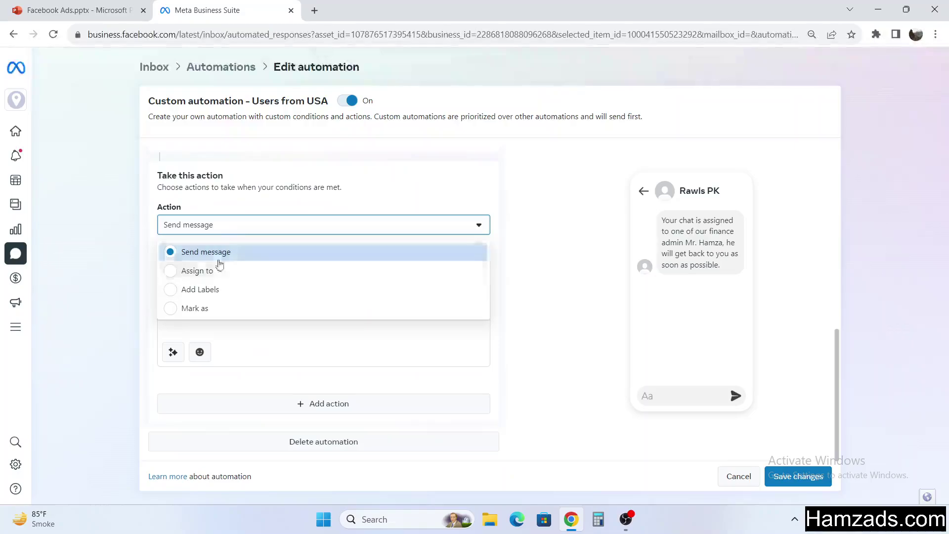
{"action": "left_click", "coordinate": [219, 254]}
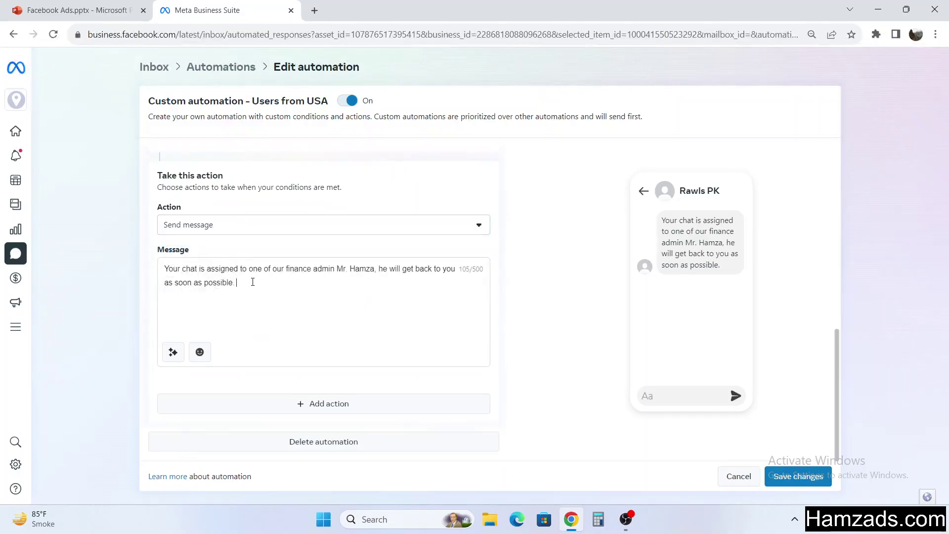
{"action": "left_click", "coordinate": [241, 223]}
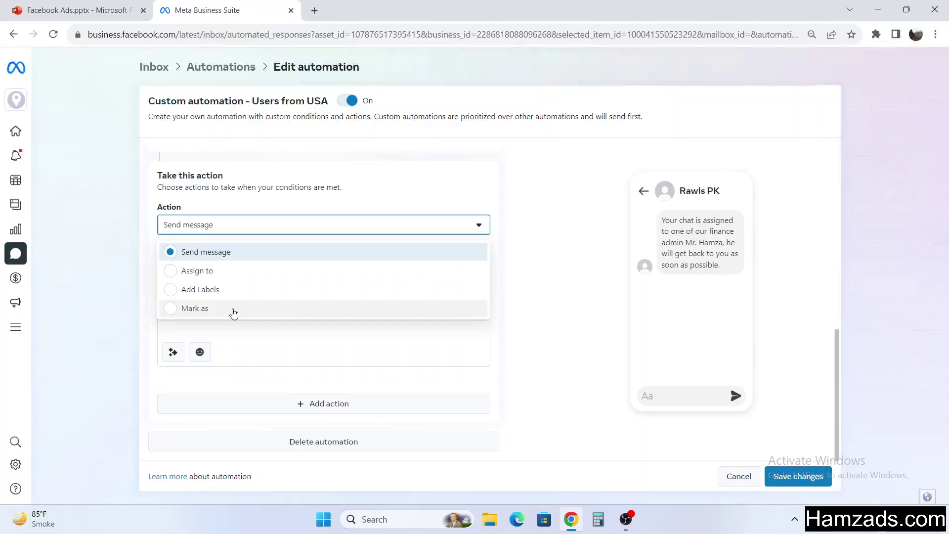
{"action": "left_click", "coordinate": [233, 312]}
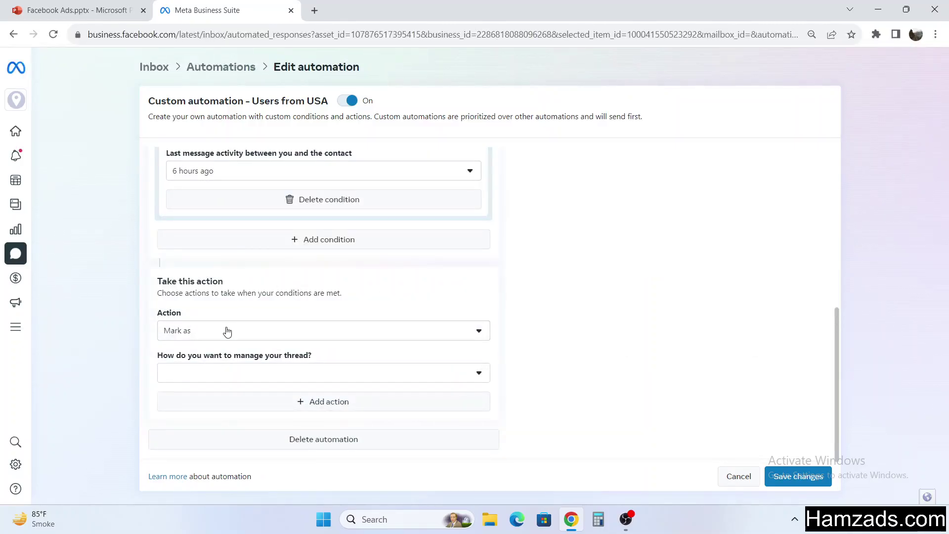
Change Condition 1 of the new-message automation to "Keywords"
{"action": "scroll", "coordinate": [352, 312], "scroll_direction": "up", "scroll_amount": 6}
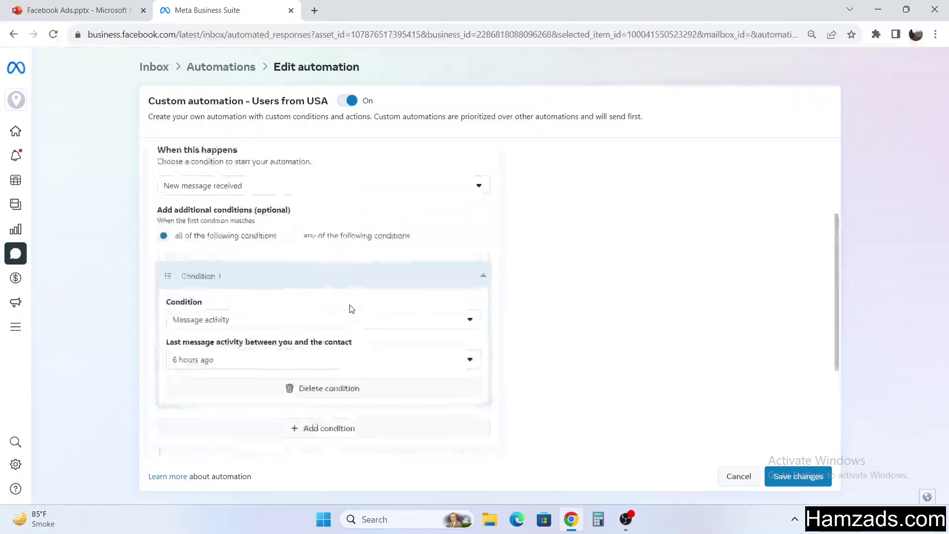
{"action": "scroll", "coordinate": [245, 303], "scroll_direction": "down", "scroll_amount": 4}
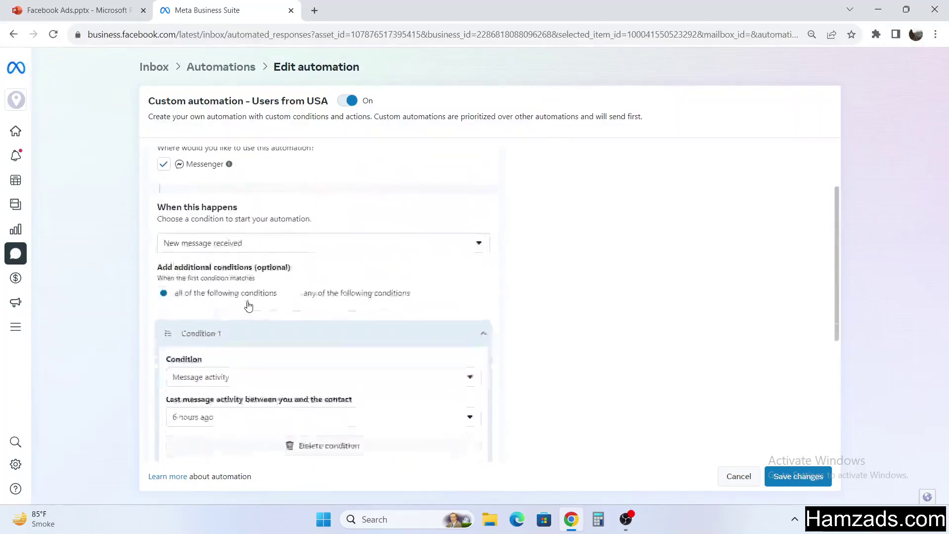
{"action": "left_click", "coordinate": [233, 262]}
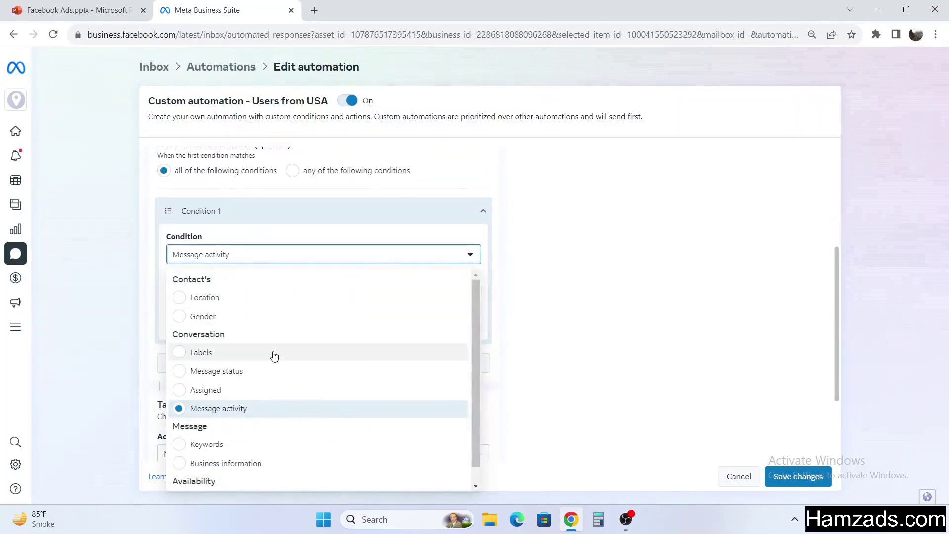
{"action": "left_click", "coordinate": [233, 426]}
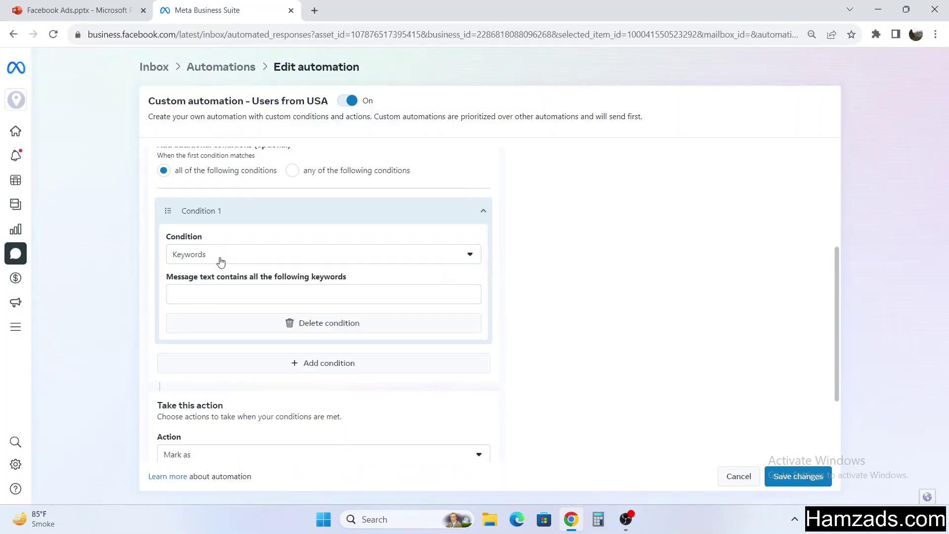
{"action": "scroll", "coordinate": [267, 258], "scroll_direction": "up", "scroll_amount": 1}
{"action": "scroll", "coordinate": [267, 257], "scroll_direction": "up", "scroll_amount": 2}
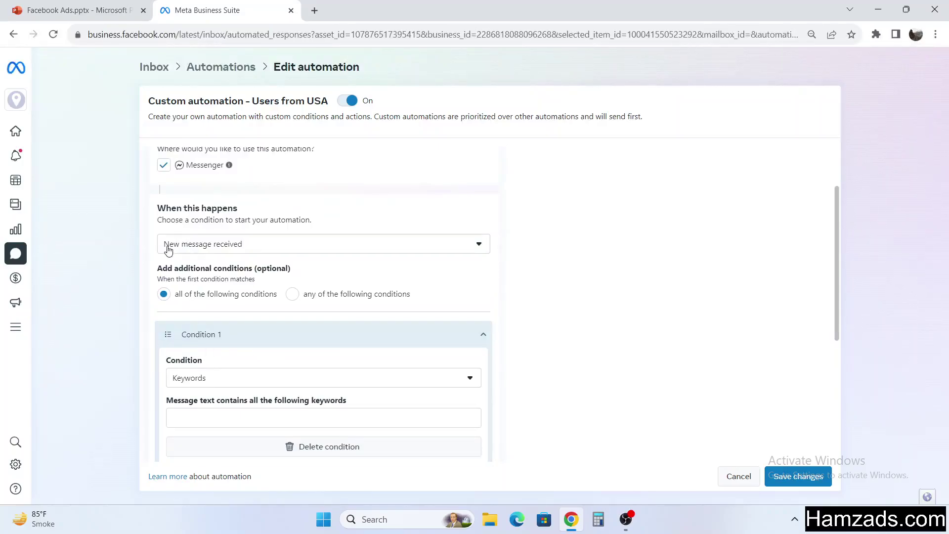
{"action": "scroll", "coordinate": [269, 253], "scroll_direction": "down", "scroll_amount": 2}
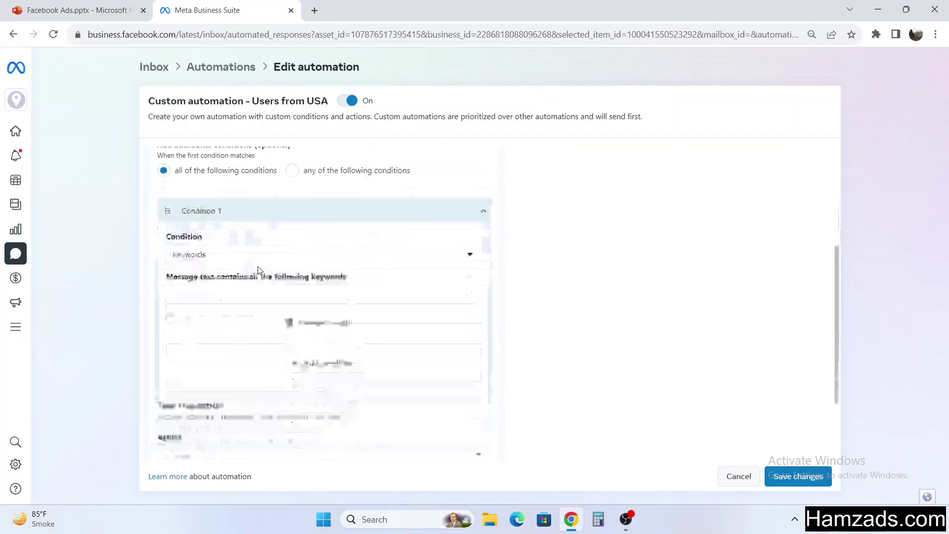
Add "price", "black" and "belt" as the keywords that the message text must all contain
{"action": "left_click", "coordinate": [199, 295]}
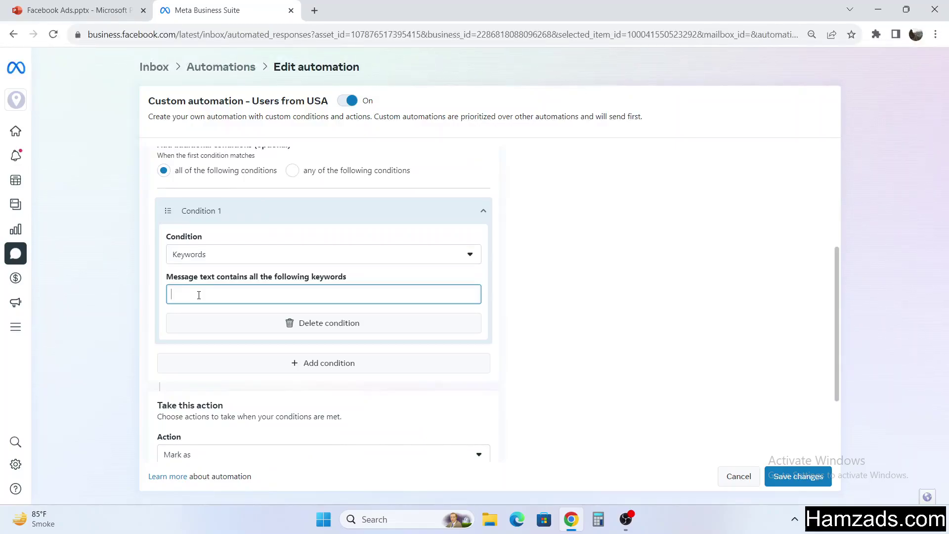
{"action": "type", "text": "price"}
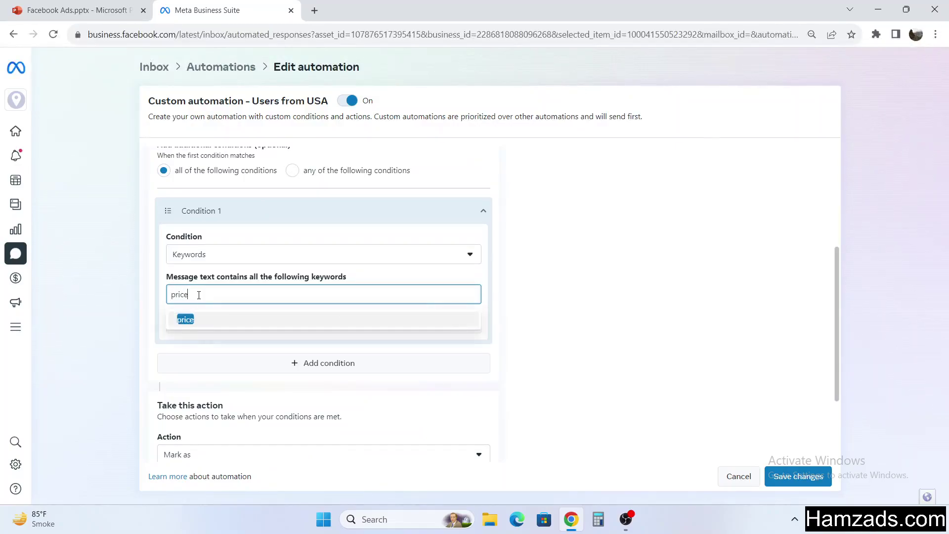
{"action": "key", "text": "Return"}
{"action": "type", "text": "black"}
{"action": "key", "text": "Return"}
{"action": "type", "text": "belt"}
{"action": "key", "text": "Return"}
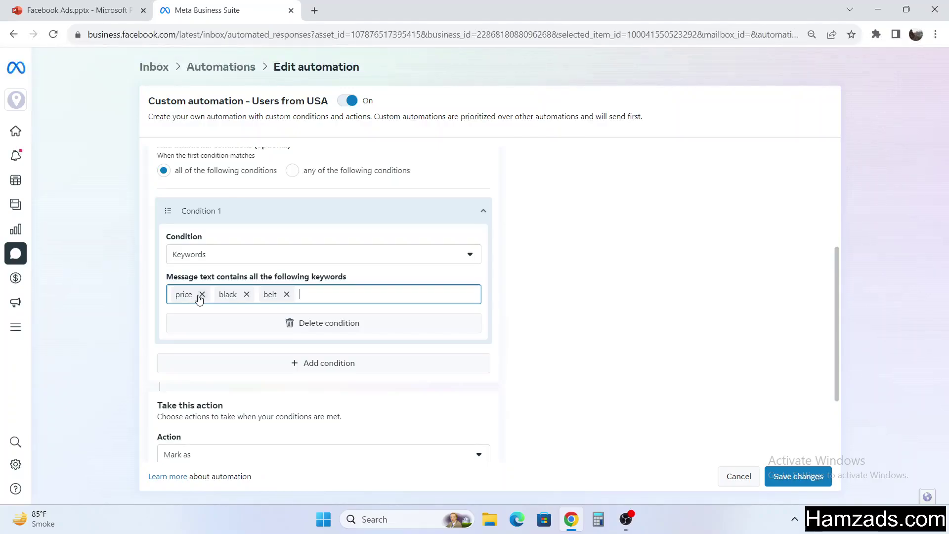
{"action": "scroll", "coordinate": [229, 324], "scroll_direction": "down", "scroll_amount": 3}
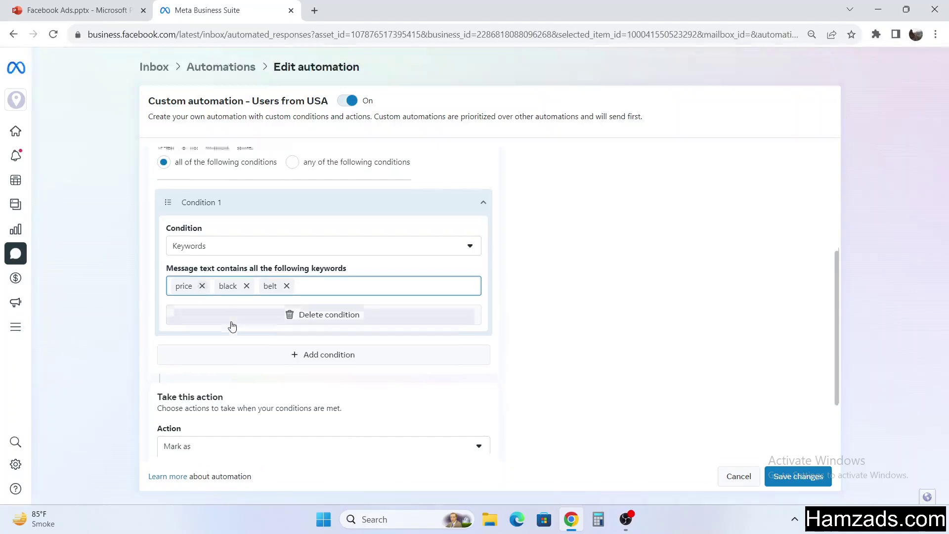
Change the automation's action to "Send message" and replace the message text with "10$"
{"action": "left_click", "coordinate": [243, 333]}
{"action": "left_click", "coordinate": [179, 360]}
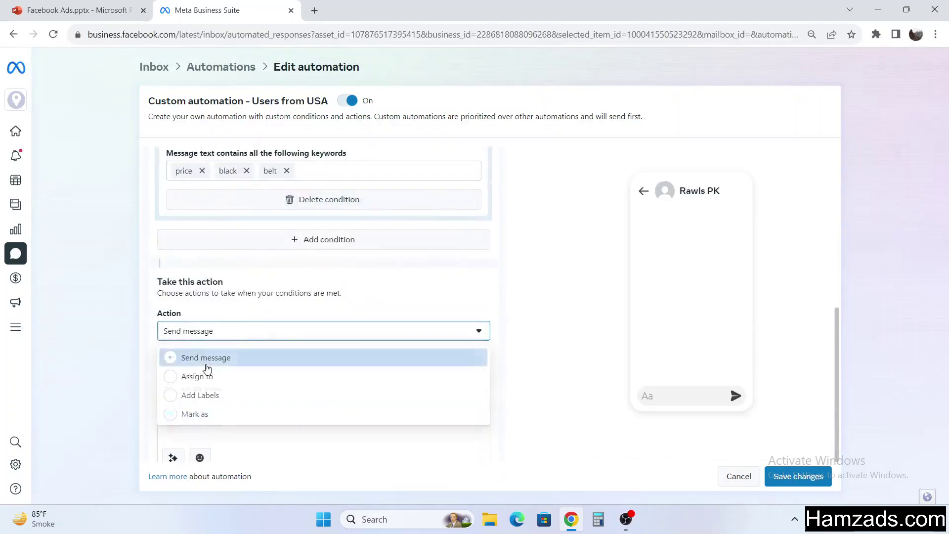
{"action": "scroll", "coordinate": [247, 310], "scroll_direction": "down", "scroll_amount": 2}
{"action": "left_click_drag", "start_coordinate": [247, 310], "coordinate": [158, 255]}
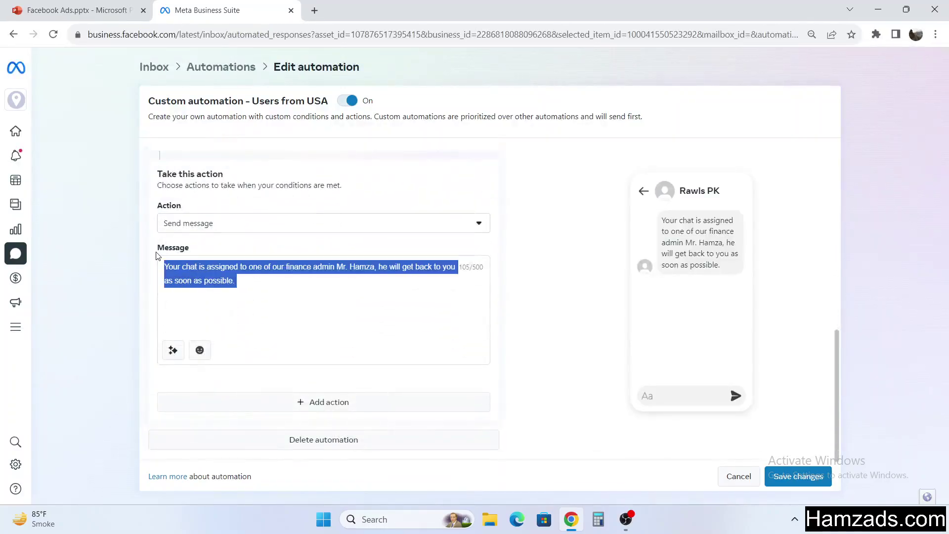
{"action": "type", "text": "10"}
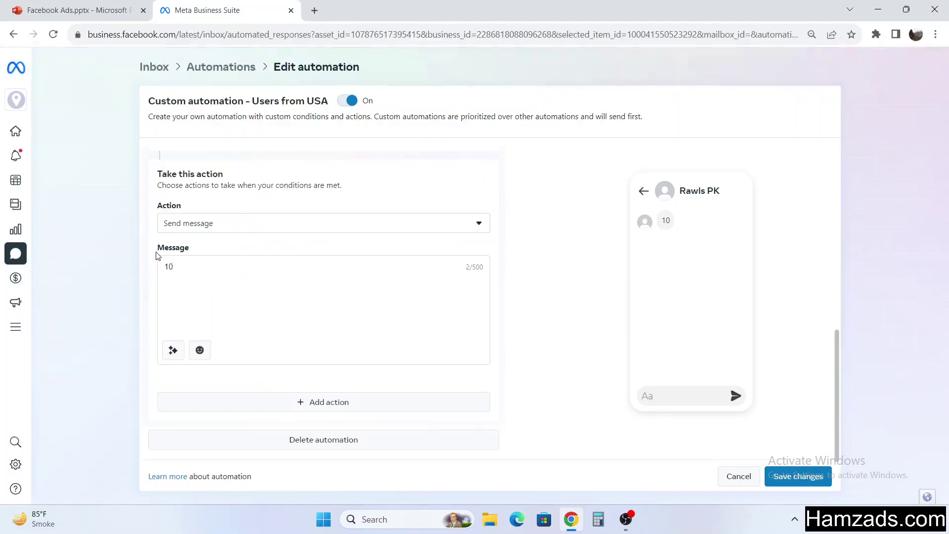
{"action": "type", "text": "$"}
{"action": "scroll", "coordinate": [404, 364], "scroll_direction": "up", "scroll_amount": 5}
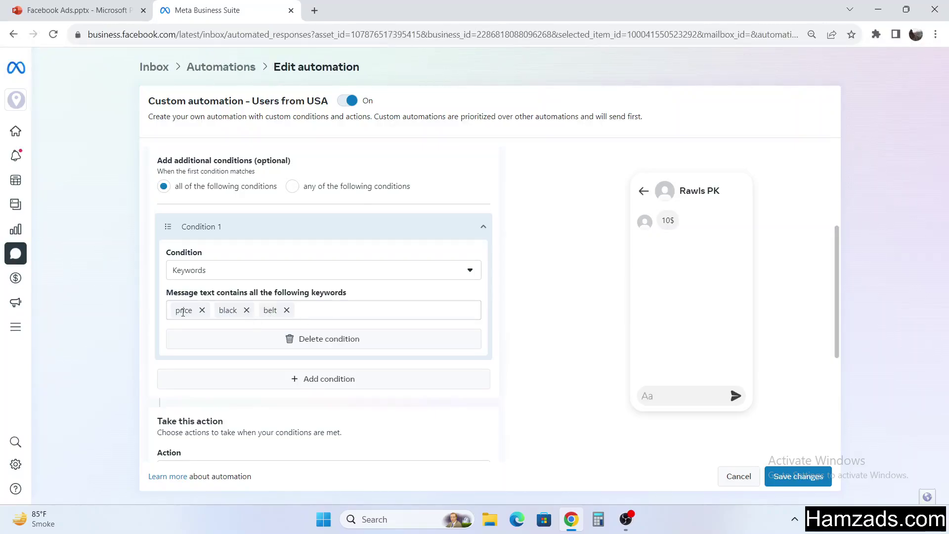
{"action": "scroll", "coordinate": [183, 312], "scroll_direction": "down", "scroll_amount": 5}
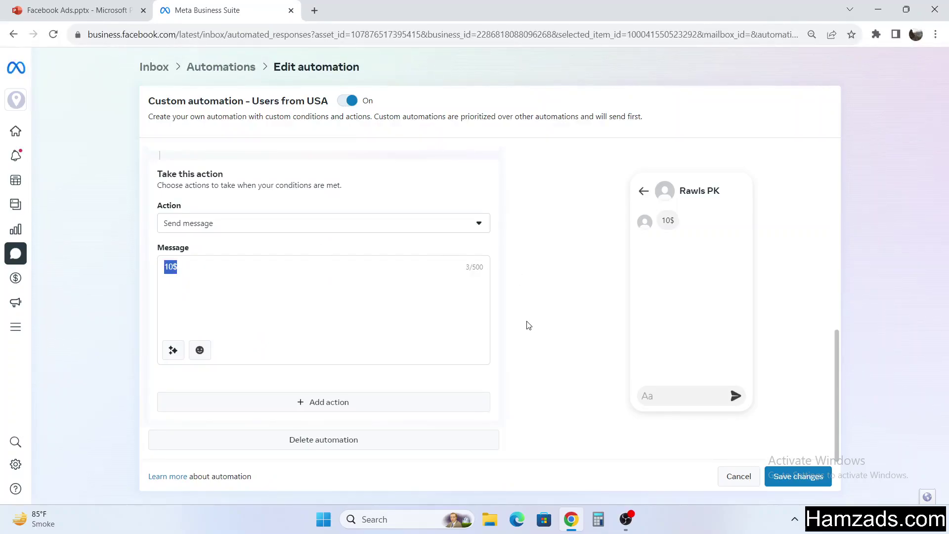
{"action": "scroll", "coordinate": [377, 282], "scroll_direction": "up", "scroll_amount": 5}
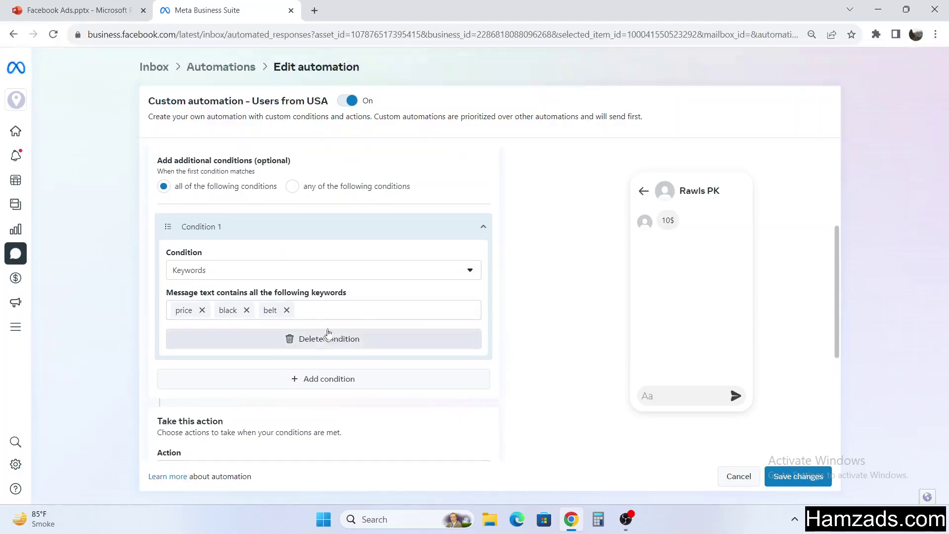
Replace the keyword "black" with "brown" in Condition 1
{"action": "left_click", "coordinate": [246, 310]}
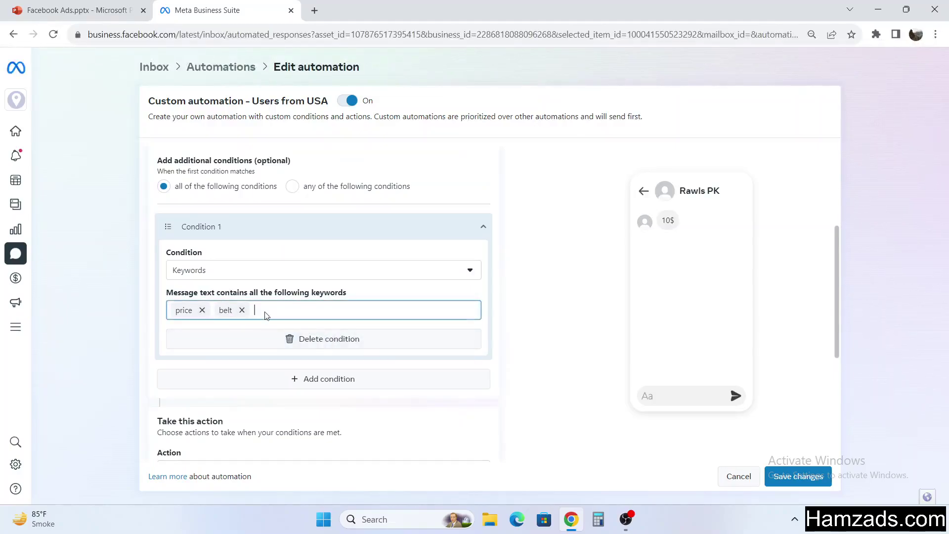
{"action": "type", "text": "bro"}
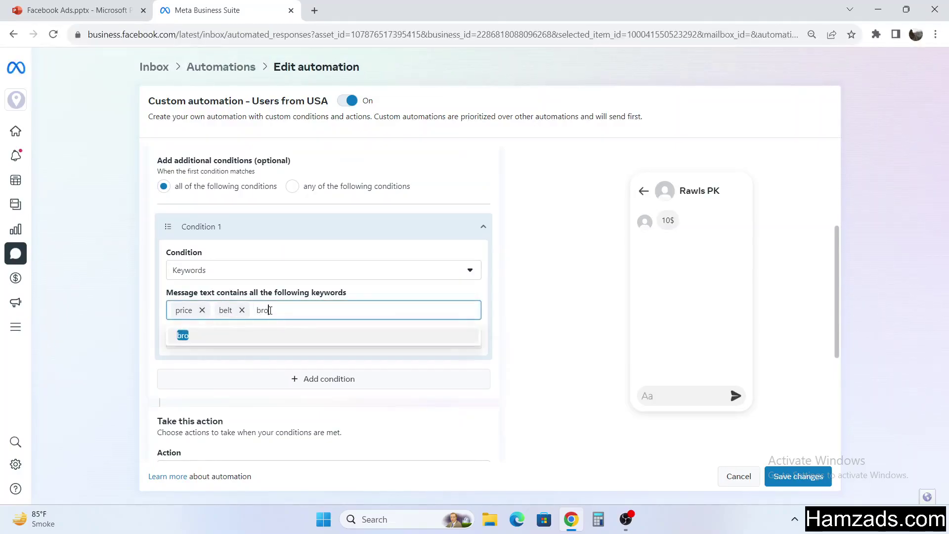
{"action": "key", "text": "BackSpace"}
{"action": "type", "text": "own"}
{"action": "key", "text": "Return"}
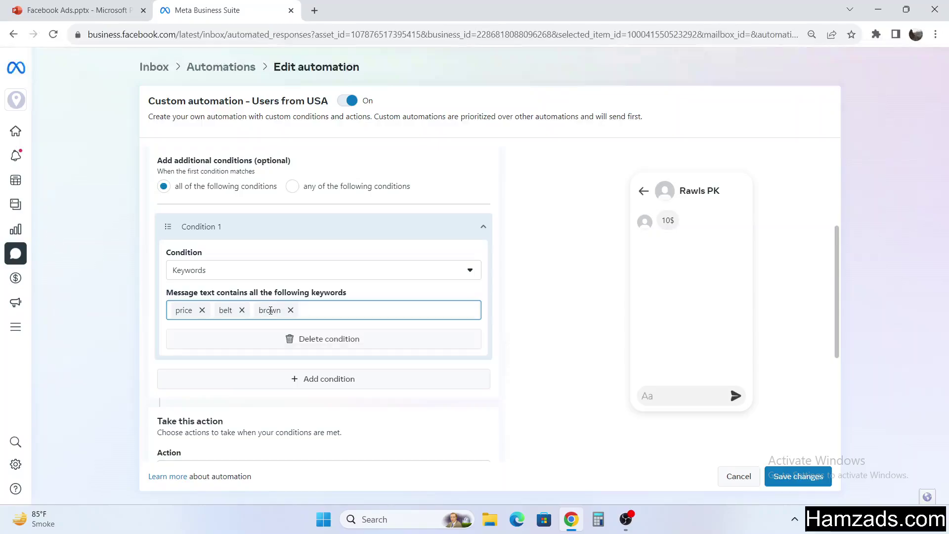
Change the price in the automated message to "12$" to suit the "price", "belt" and "brown" keywords
{"action": "scroll", "coordinate": [269, 311], "scroll_direction": "down", "scroll_amount": 3}
{"action": "left_click", "coordinate": [171, 328]}
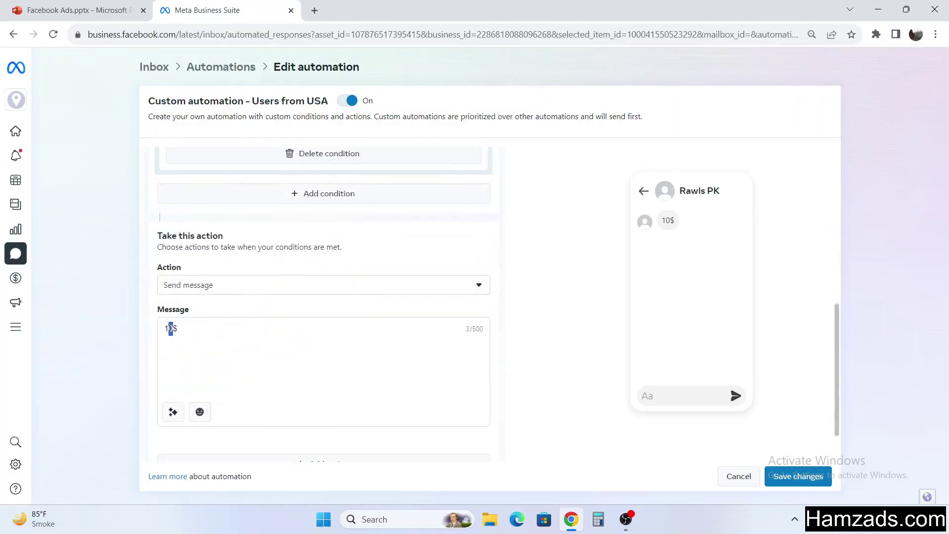
{"action": "key", "text": "Delete"}
{"action": "type", "text": "1"}
{"action": "key", "text": "BackSpace"}
{"action": "type", "text": "2"}
{"action": "scroll", "coordinate": [316, 332], "scroll_direction": "up", "scroll_amount": 2}
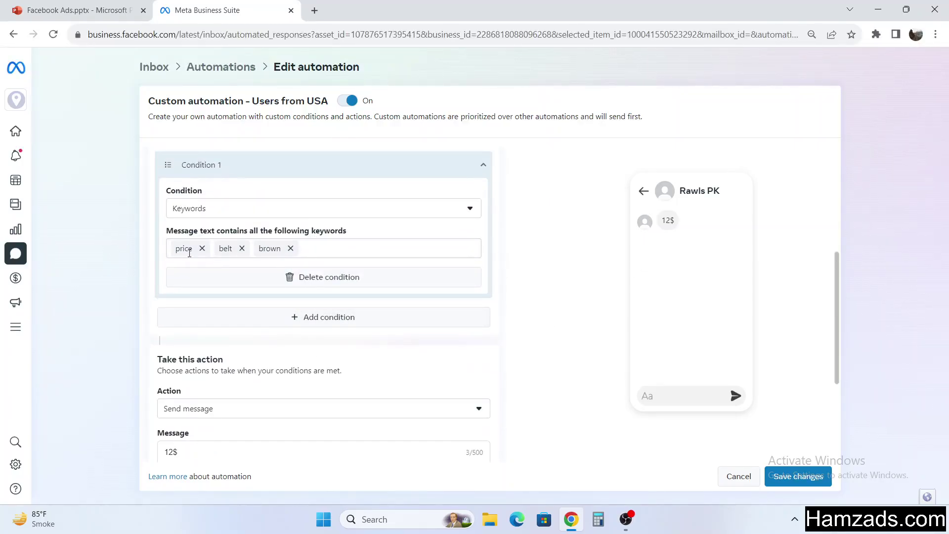
{"action": "scroll", "coordinate": [222, 267], "scroll_direction": "down", "scroll_amount": 2}
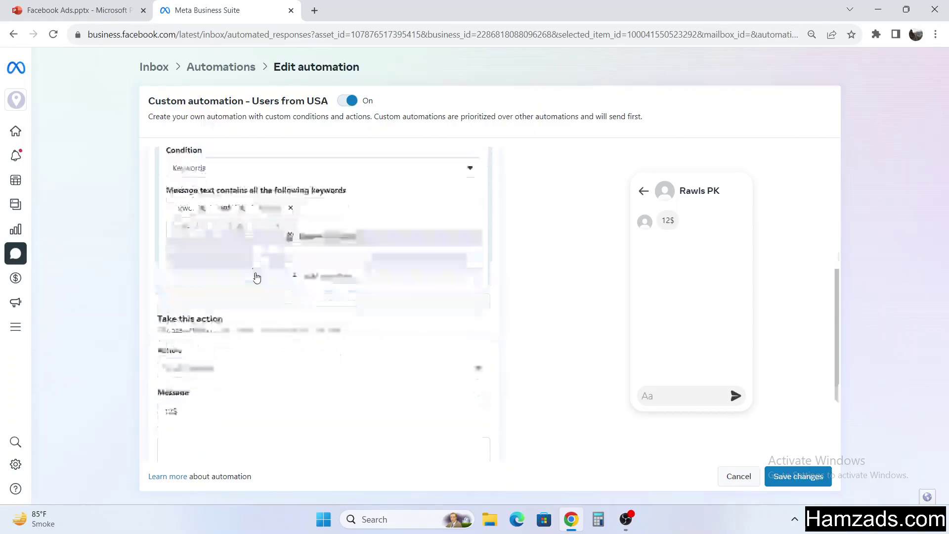
{"action": "left_click_drag", "start_coordinate": [184, 332], "coordinate": [153, 328]}
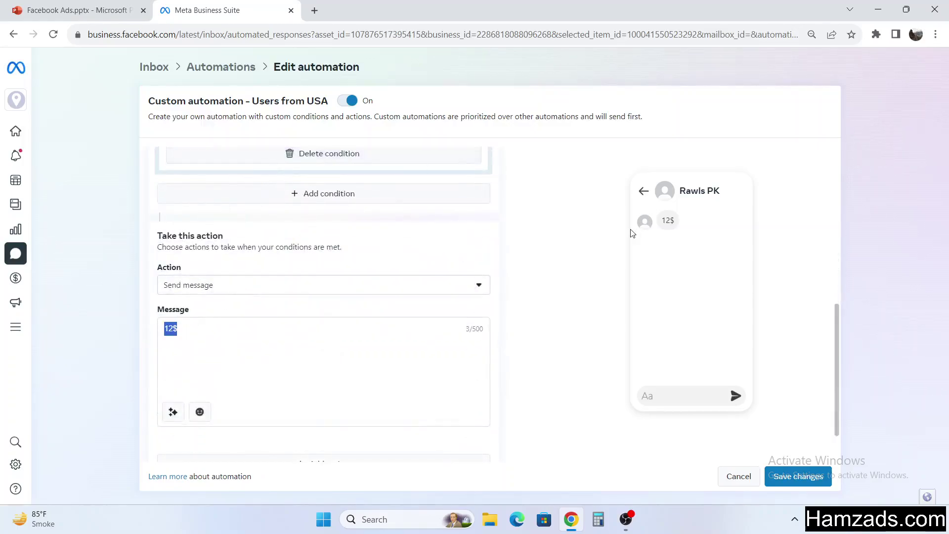
{"action": "scroll", "coordinate": [538, 254], "scroll_direction": "up", "scroll_amount": 2}
{"action": "left_click", "coordinate": [539, 254]}
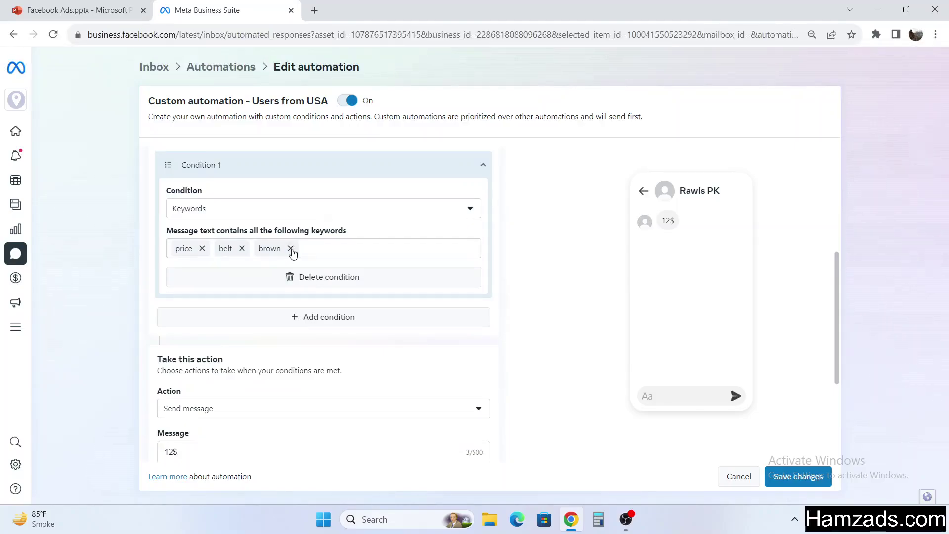
Set the automated message back to "10$" and review it against the keyword condition
{"action": "scroll", "coordinate": [346, 250], "scroll_direction": "down", "scroll_amount": 3}
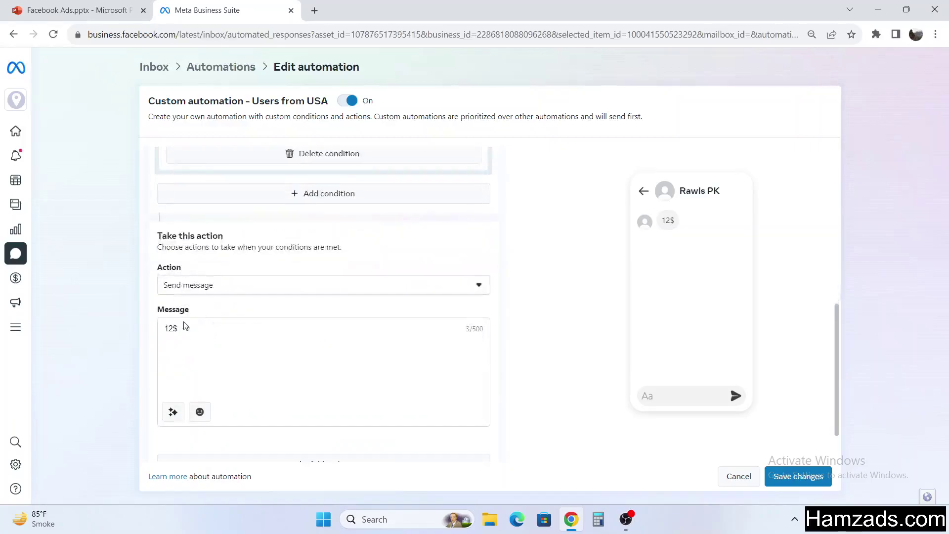
{"action": "left_click_drag", "start_coordinate": [169, 329], "coordinate": [177, 328]}
{"action": "type", "text": "0"}
{"action": "scroll", "coordinate": [244, 313], "scroll_direction": "up", "scroll_amount": 3}
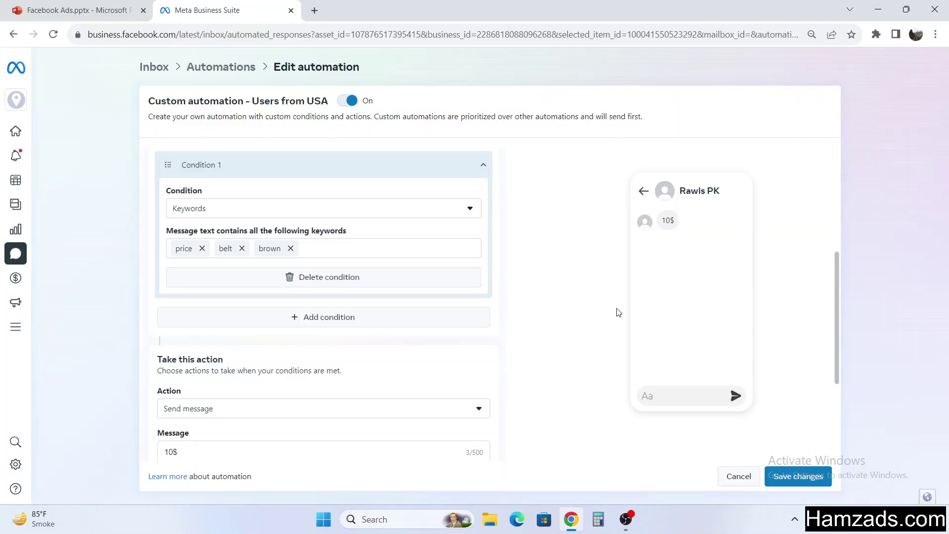
{"action": "scroll", "coordinate": [595, 275], "scroll_direction": "down", "scroll_amount": 1}
{"action": "scroll", "coordinate": [326, 271], "scroll_direction": "up", "scroll_amount": 2}
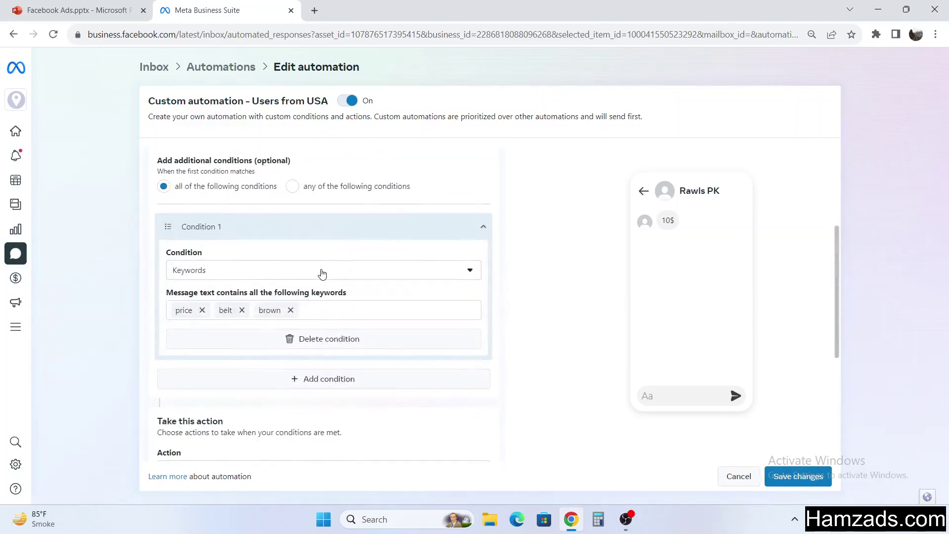
Change Condition 1 to "Business information" with "Contact Information" as the asked business info
{"action": "left_click", "coordinate": [322, 274]}
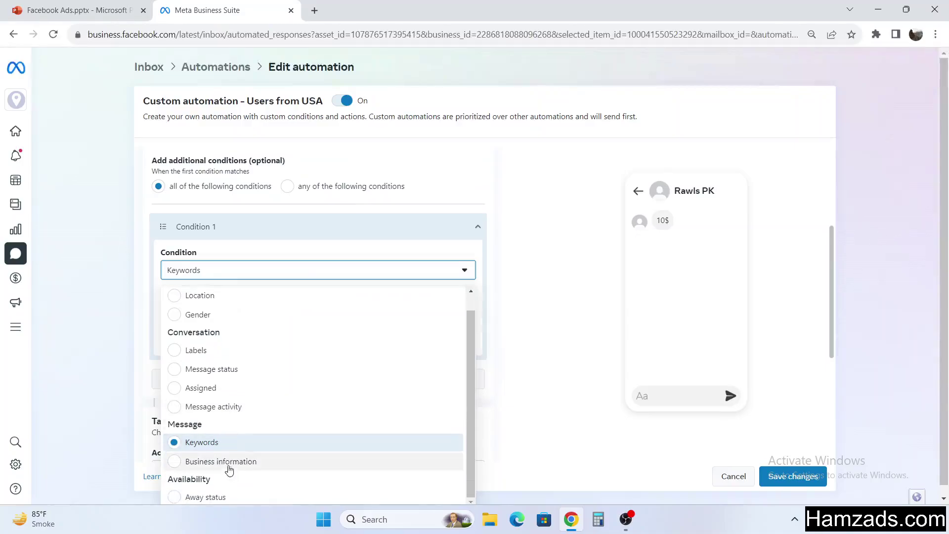
{"action": "left_click", "coordinate": [229, 461]}
{"action": "left_click", "coordinate": [308, 317]}
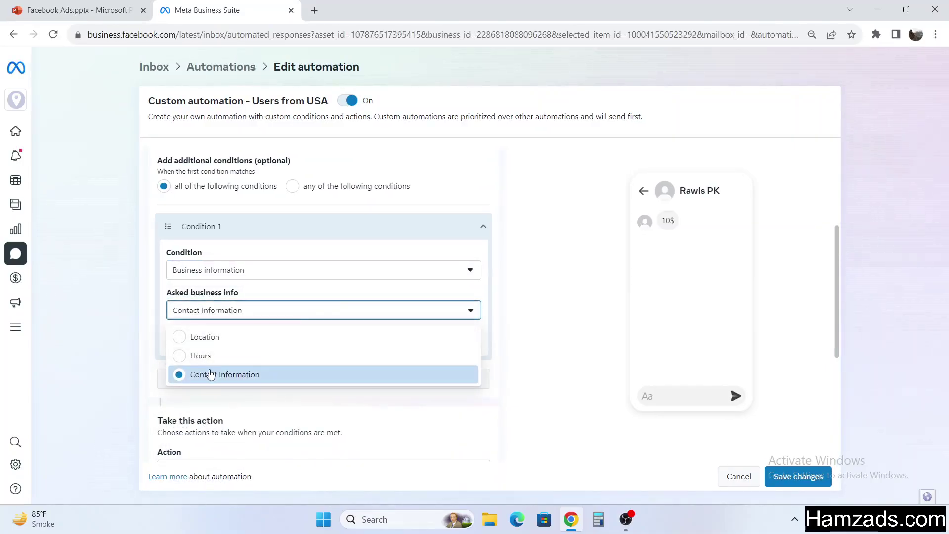
{"action": "left_click", "coordinate": [292, 369]}
{"action": "scroll", "coordinate": [161, 364], "scroll_direction": "down", "scroll_amount": 5}
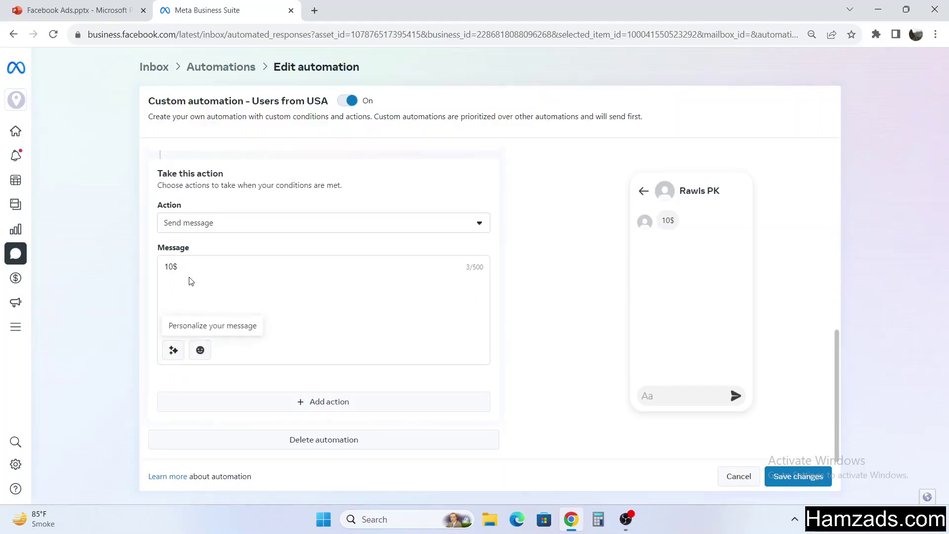
{"action": "scroll", "coordinate": [231, 293], "scroll_direction": "up", "scroll_amount": 5}
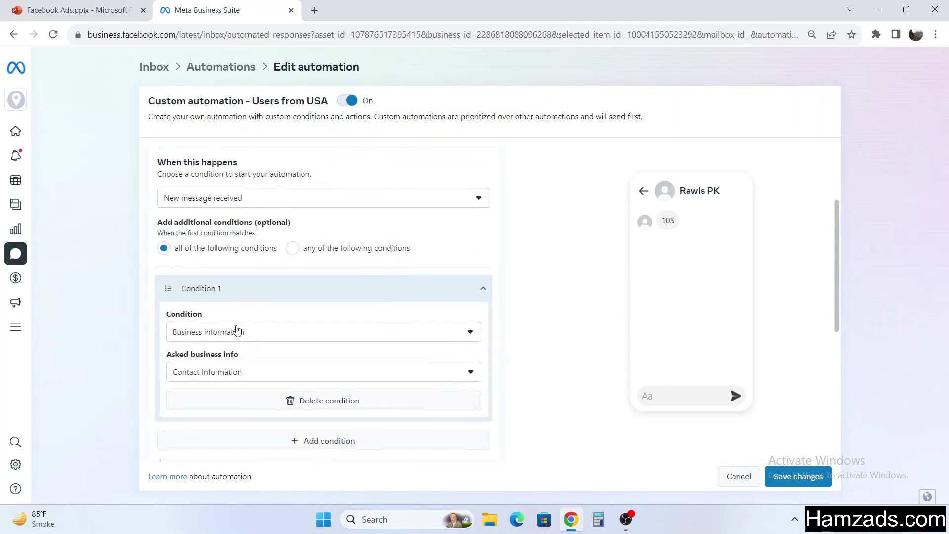
Change Condition 1 to "Away status", try "Available" as the page status, and set it back to "Away"
{"action": "left_click", "coordinate": [236, 330]}
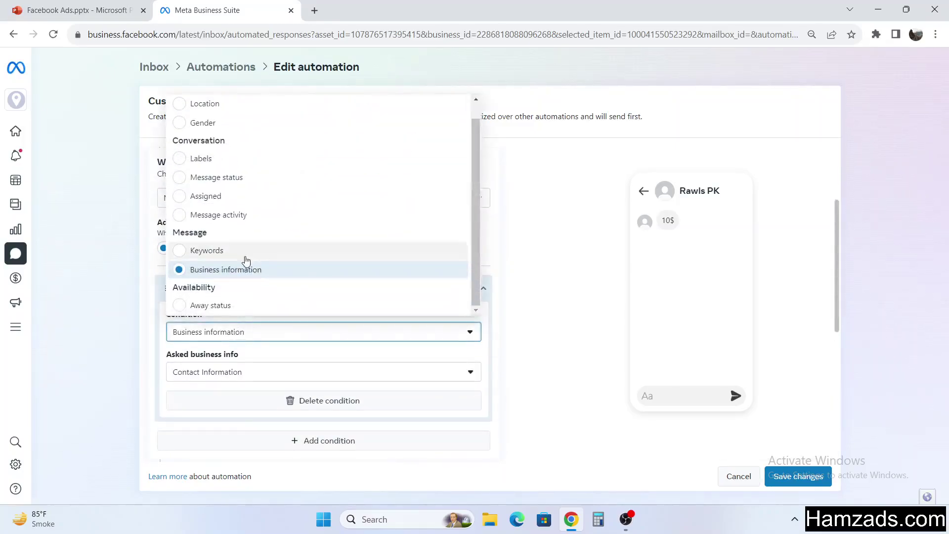
{"action": "left_click", "coordinate": [219, 306]}
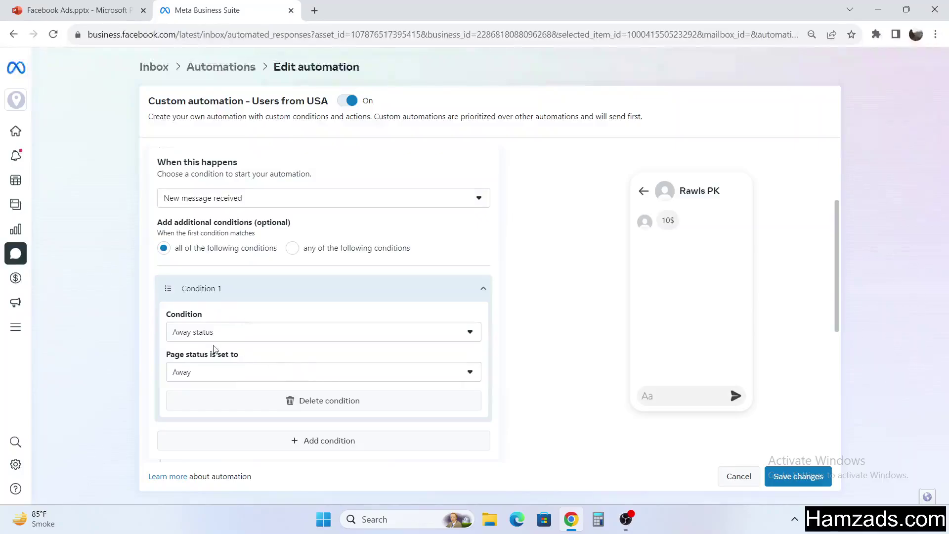
{"action": "left_click_drag", "start_coordinate": [167, 355], "coordinate": [278, 358]}
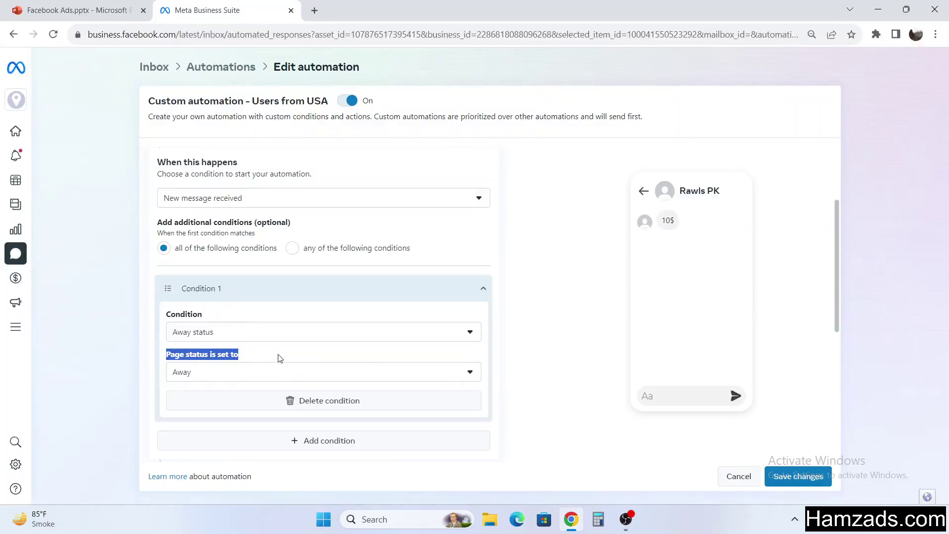
{"action": "left_click", "coordinate": [247, 379]}
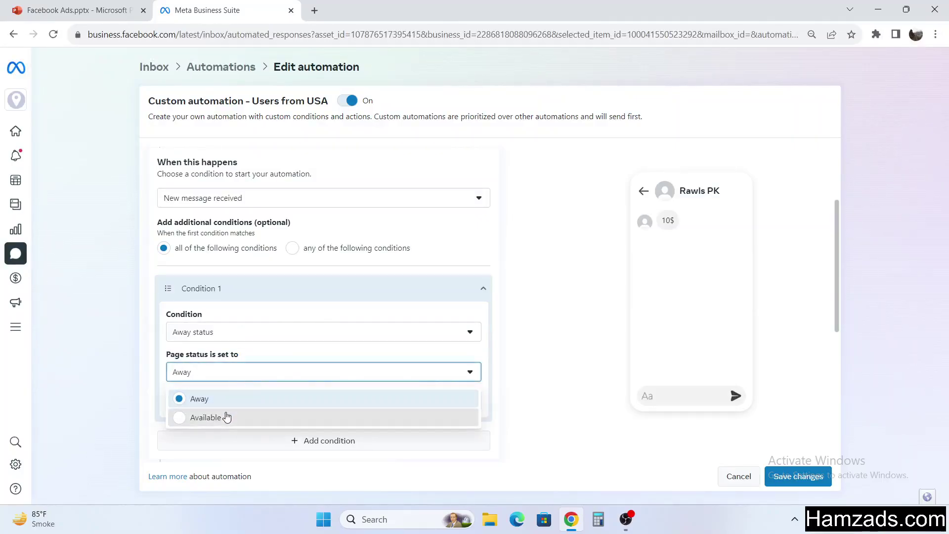
{"action": "left_click", "coordinate": [227, 418]}
{"action": "left_click", "coordinate": [231, 377]}
{"action": "left_click", "coordinate": [227, 397]}
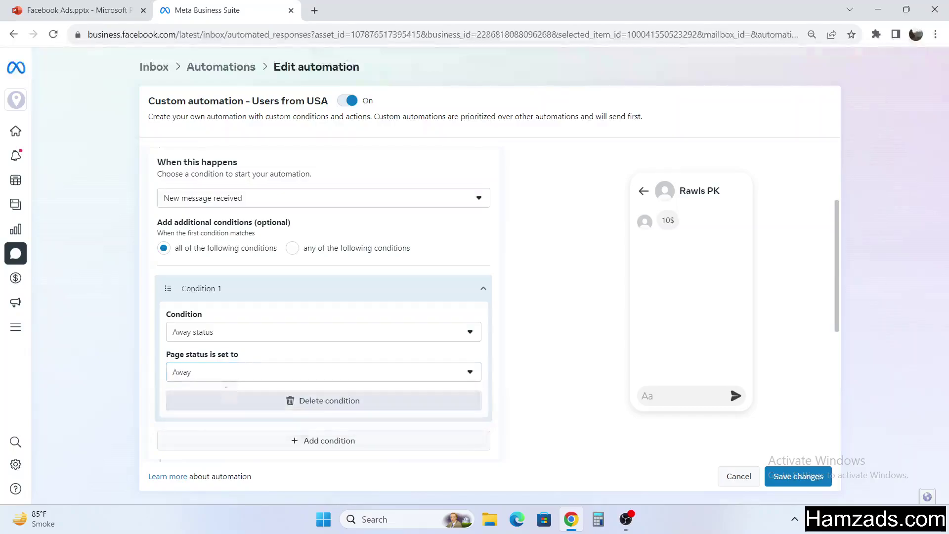
Replace the automated message with "We are not available right now, we will get back to you as soon as possible."
{"action": "scroll", "coordinate": [269, 331], "scroll_direction": "down", "scroll_amount": 5}
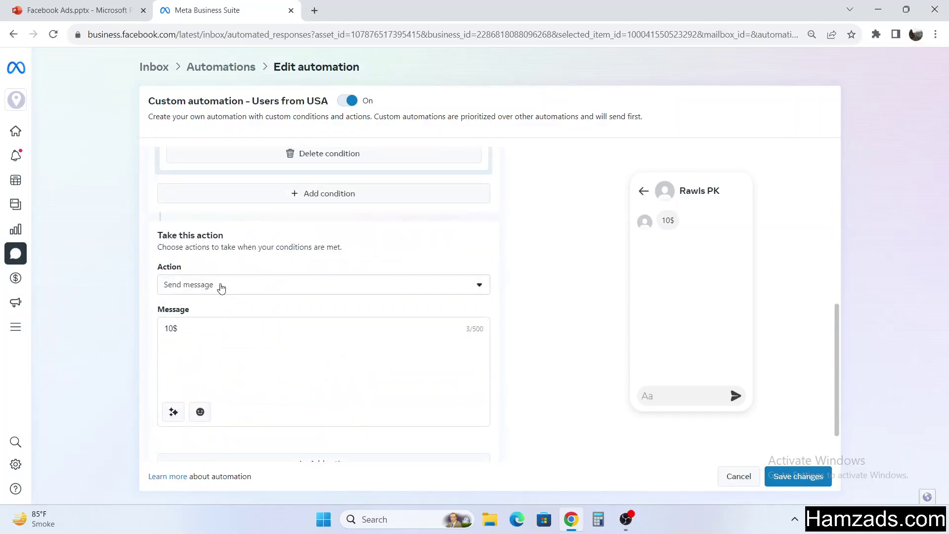
{"action": "left_click", "coordinate": [219, 287]}
{"action": "left_click", "coordinate": [231, 292]}
{"action": "left_click_drag", "start_coordinate": [178, 329], "coordinate": [164, 322]}
{"action": "type", "text": "We are"}
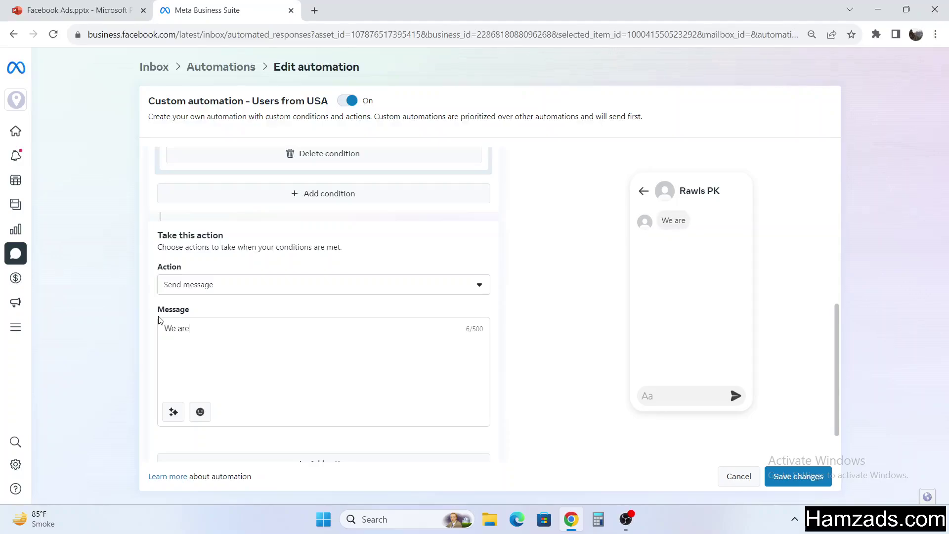
{"action": "type", "text": " not avail"}
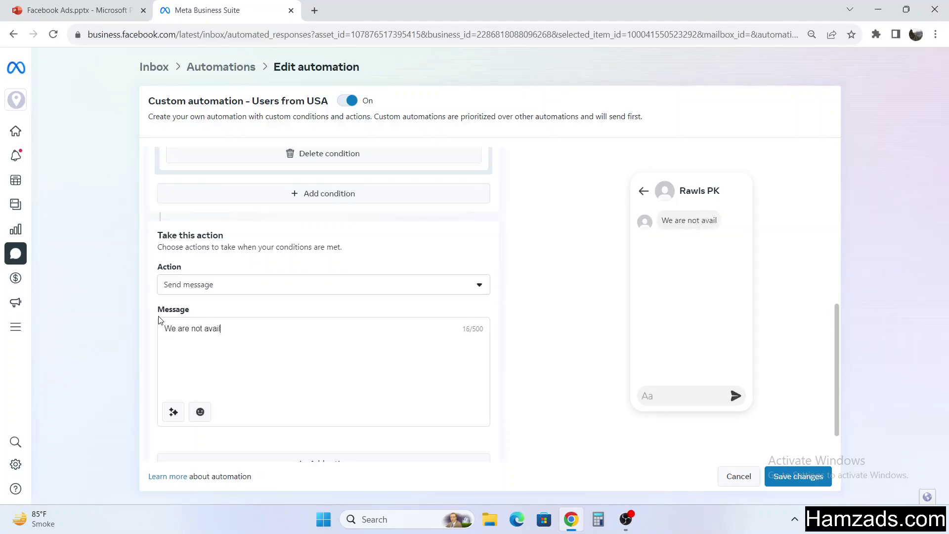
{"action": "type", "text": "able right now"}
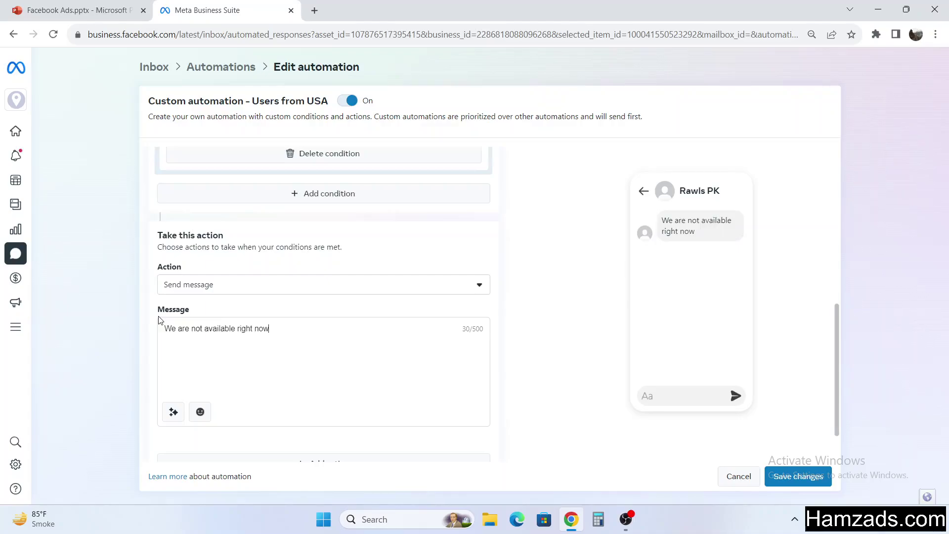
{"action": "type", "text": ", we will get back to"}
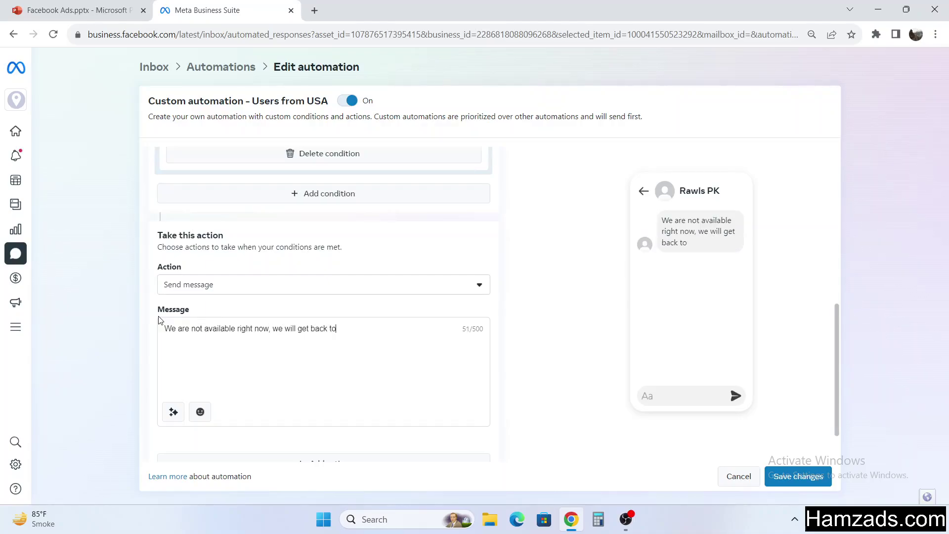
{"action": "type", "text": " you ss soon as possi"}
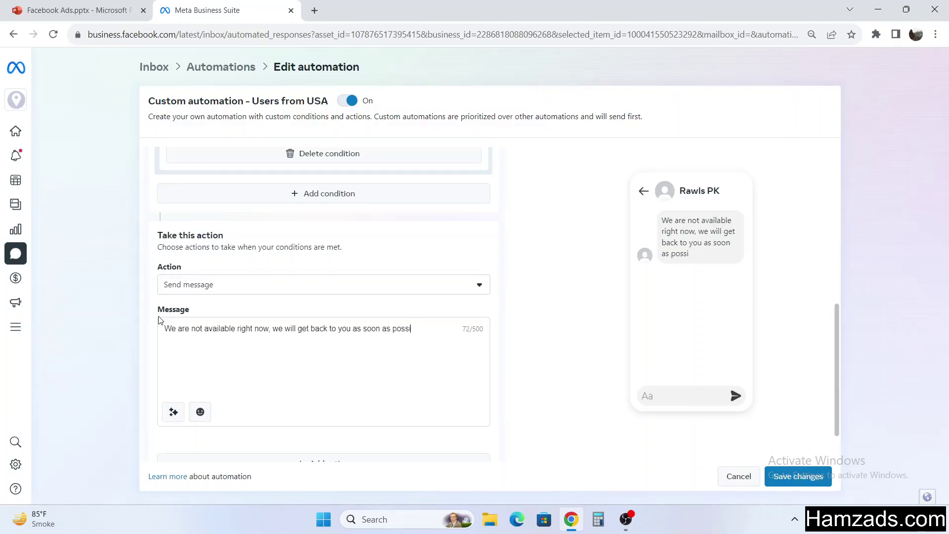
{"action": "type", "text": "ble."}
{"action": "scroll", "coordinate": [526, 291], "scroll_direction": "up", "scroll_amount": 3}
{"action": "scroll", "coordinate": [526, 291], "scroll_direction": "up", "scroll_amount": 4}
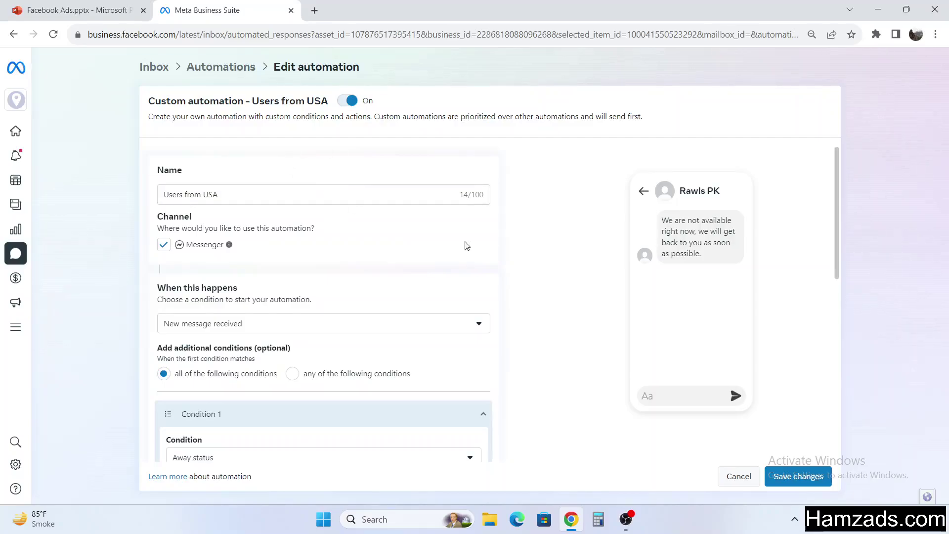
Leave the editor without saving, and reopen the "Users from USA" automation for a look before returning to the inbox
{"action": "left_click", "coordinate": [154, 67]}
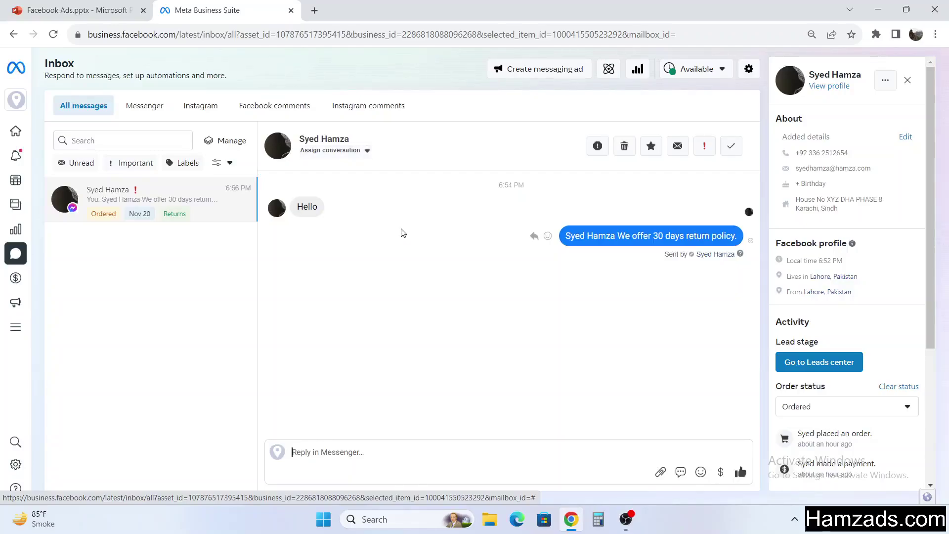
{"action": "left_click", "coordinate": [609, 70]}
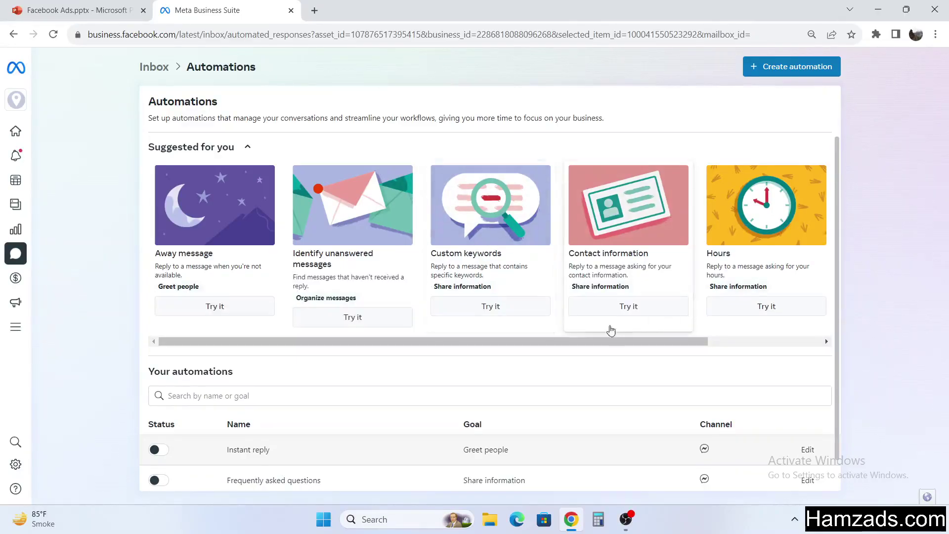
{"action": "scroll", "coordinate": [583, 328], "scroll_direction": "down", "scroll_amount": 1}
{"action": "left_click", "coordinate": [811, 477]}
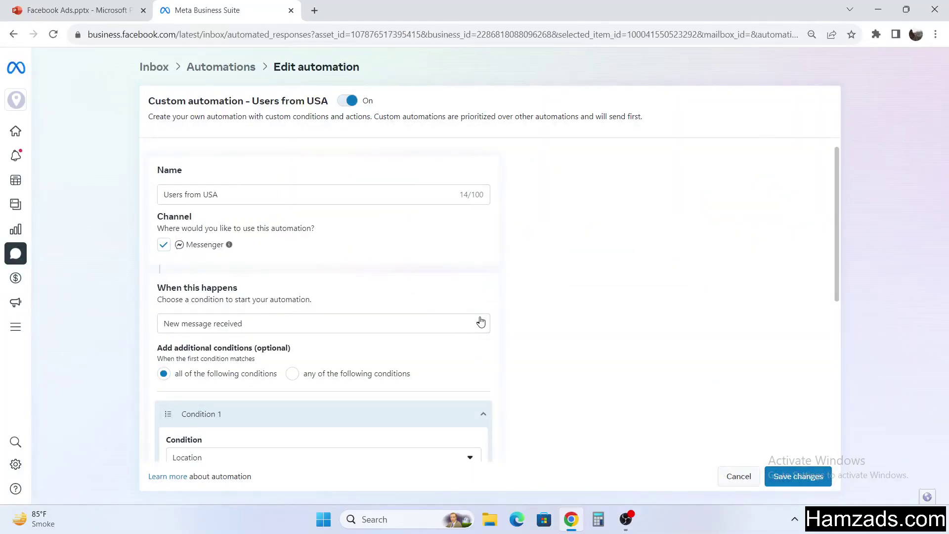
{"action": "left_click", "coordinate": [154, 70]}
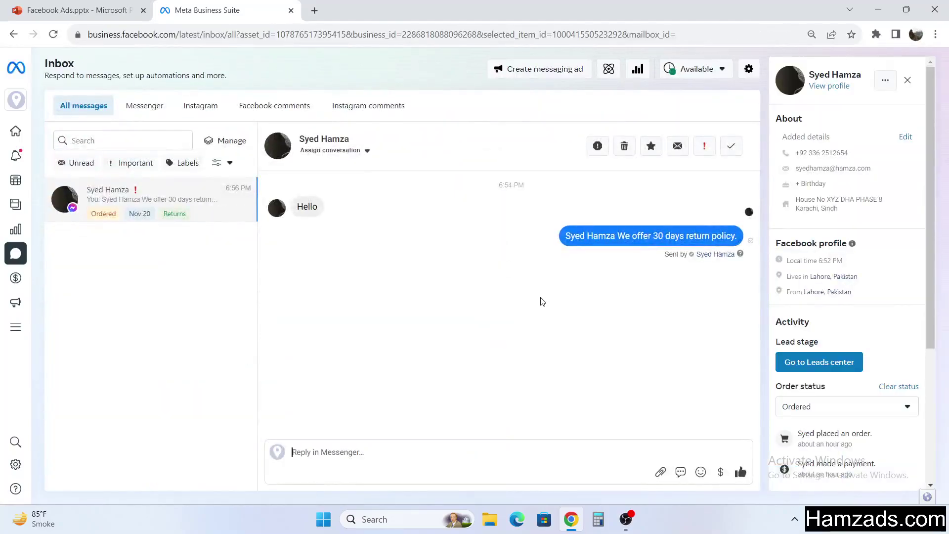